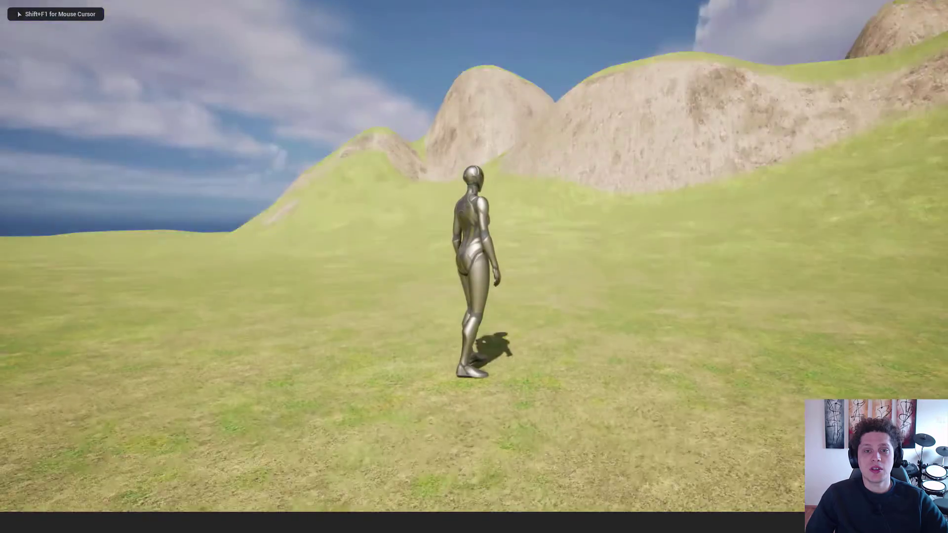
key(s)
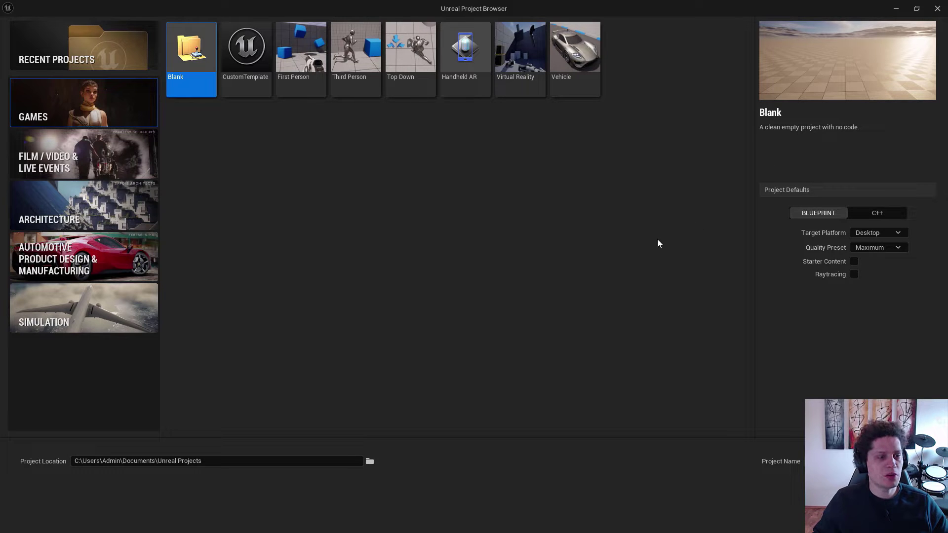
- Create a new Blueprint game project named MyProject from the Third Person template
click(356, 55)
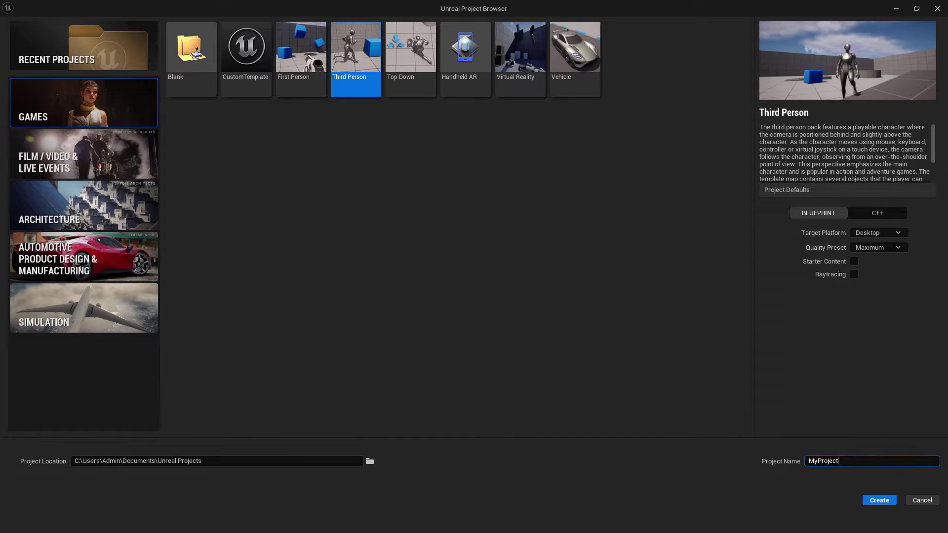
click(881, 501)
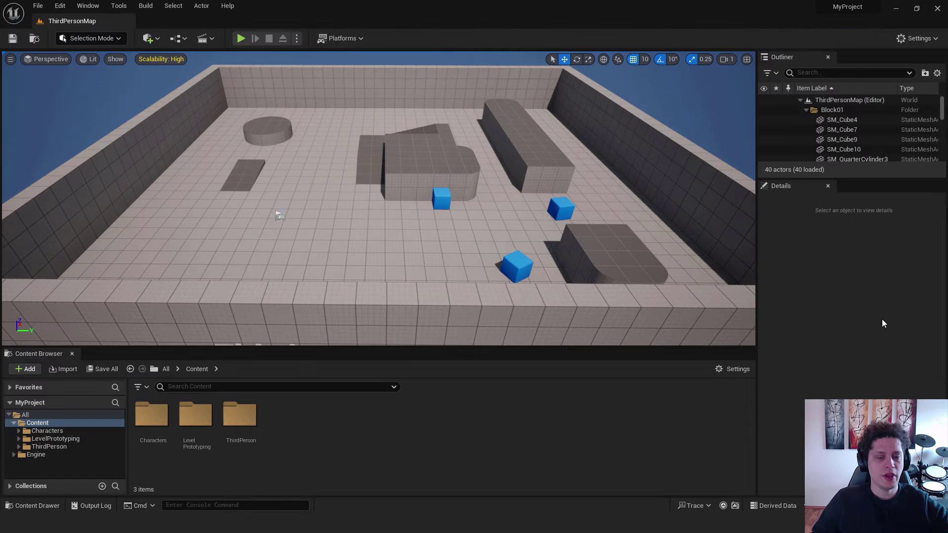
- Create a new level from the Basic template
click(37, 6)
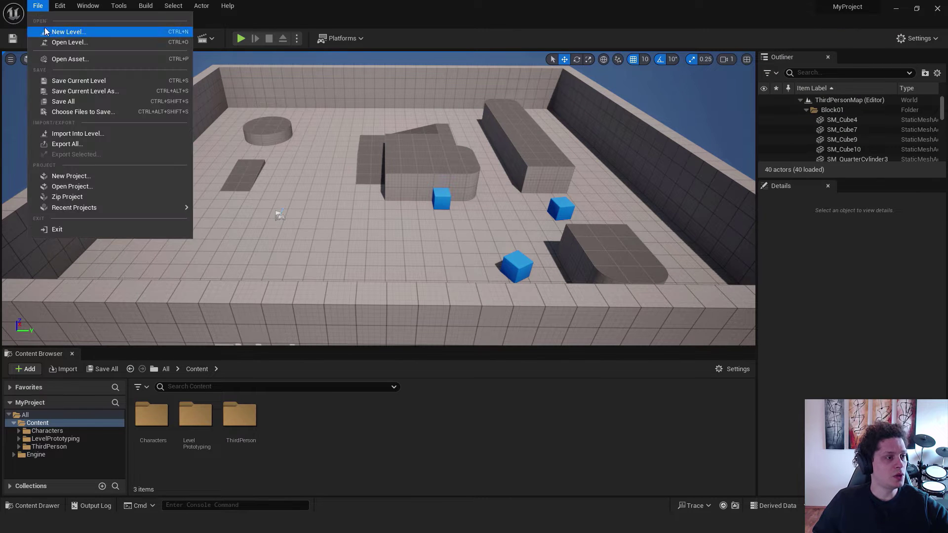
click(66, 34)
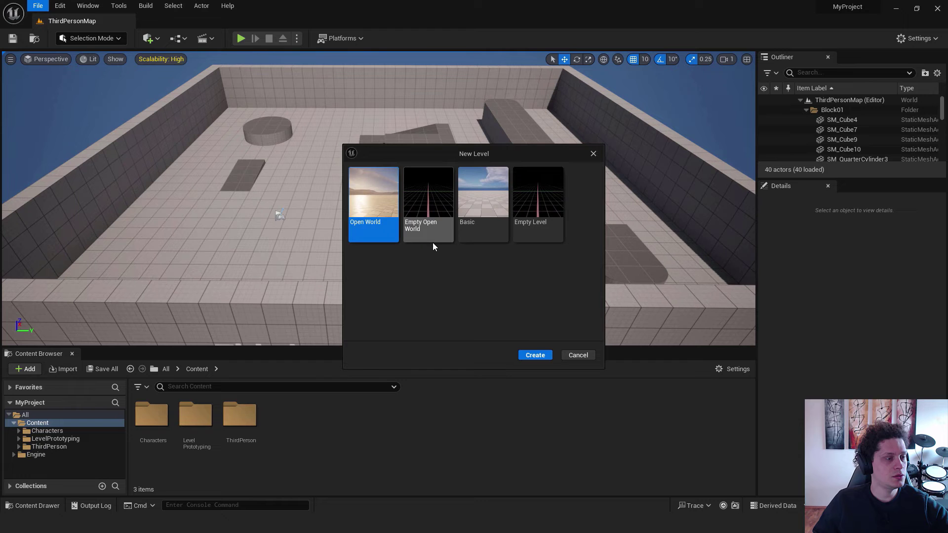
click(491, 182)
click(535, 355)
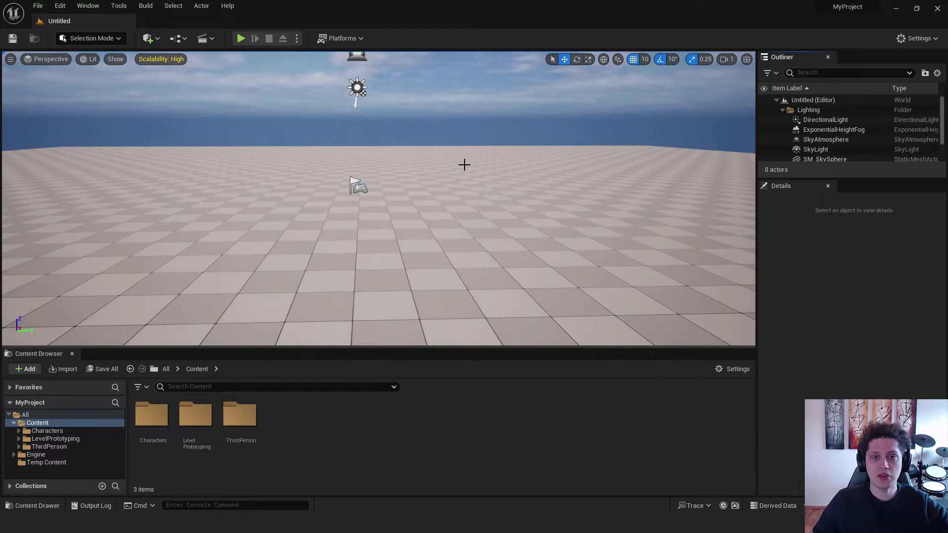
- Create a new landscape in Landscape mode with the default settings, and return to Selection mode
click(92, 38)
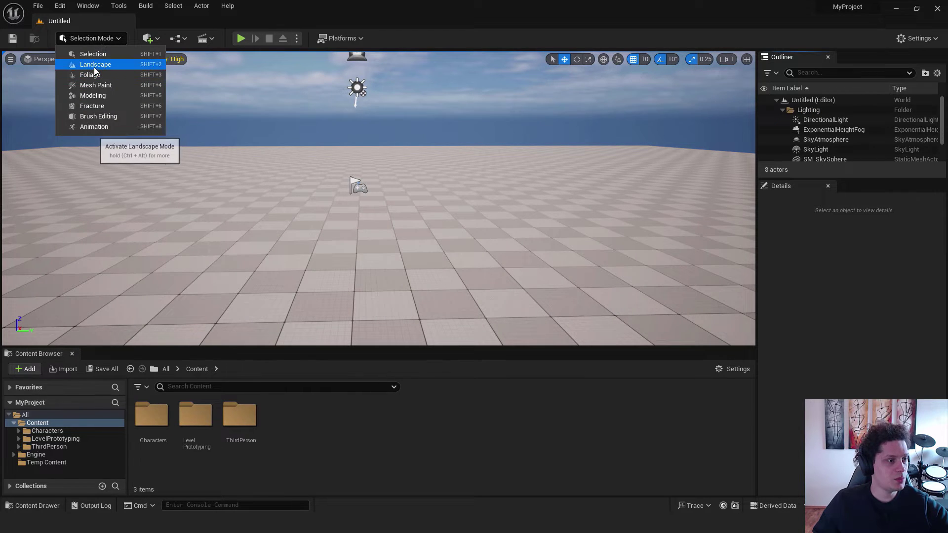
click(96, 64)
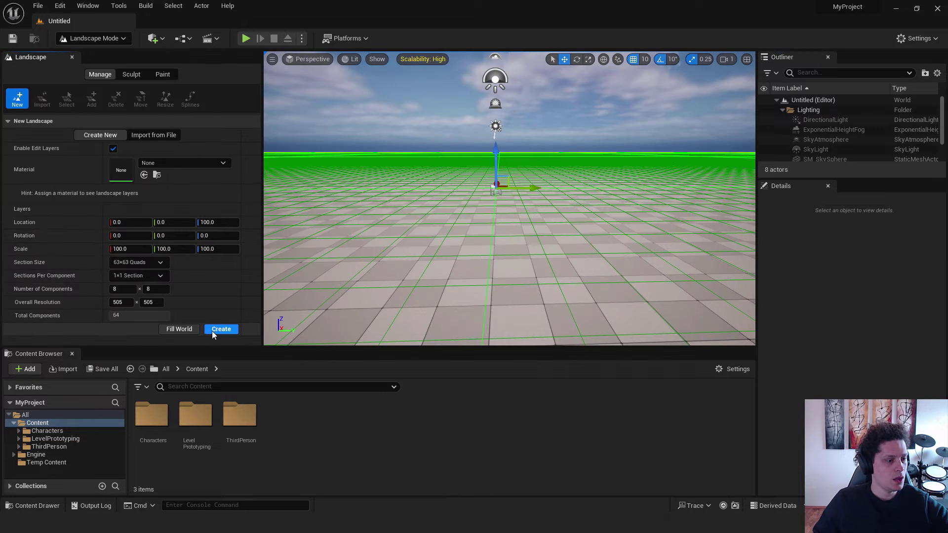
click(223, 329)
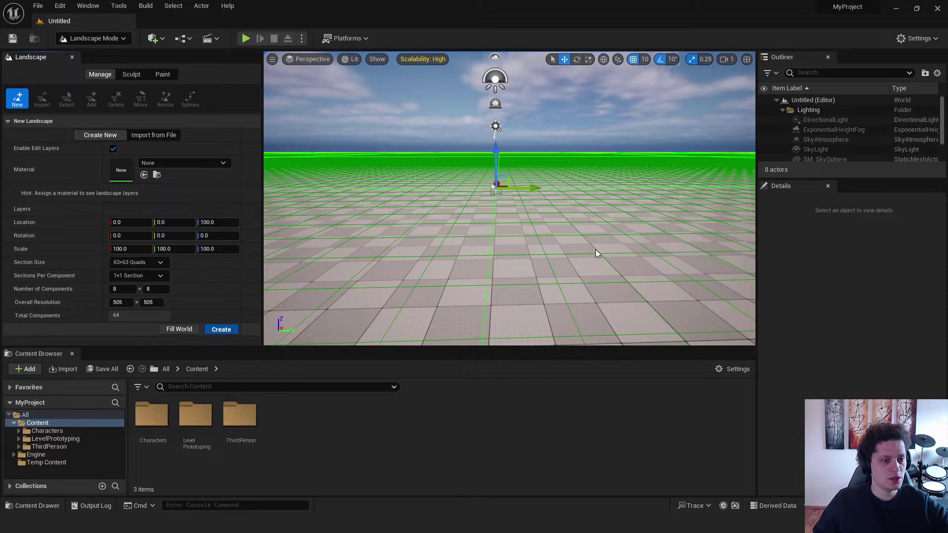
click(115, 44)
click(116, 53)
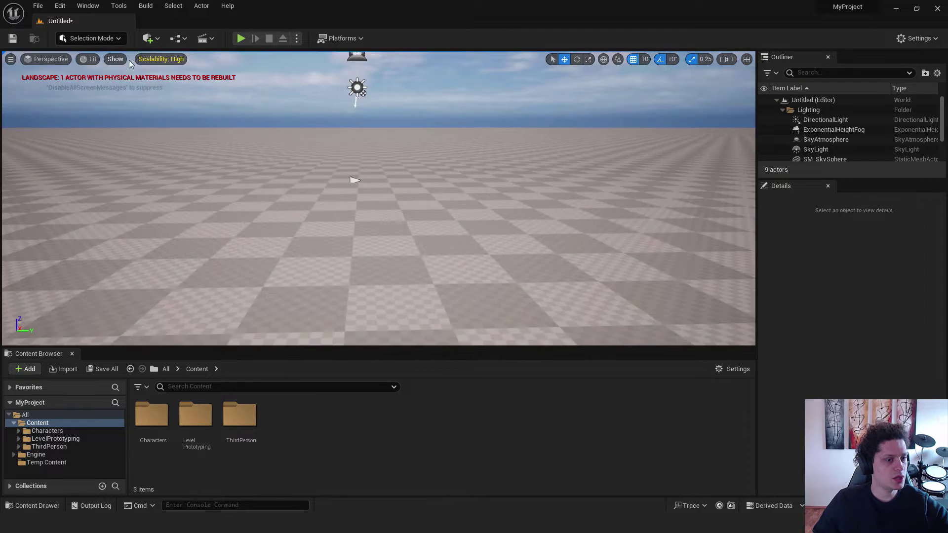
- Delete the Floor actor from the level
right_drag(447, 179, 449, 205)
scroll(828, 143, down, 2)
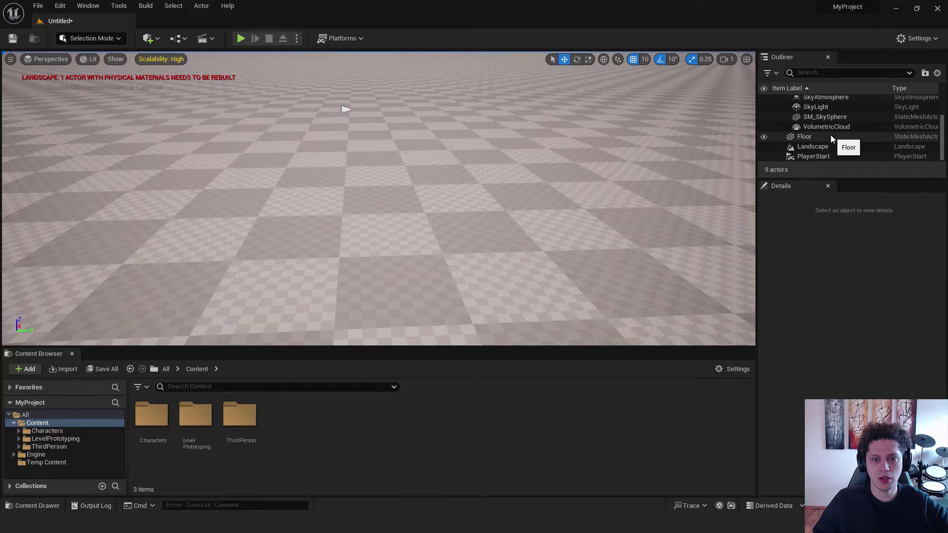
click(832, 137)
key(Delete)
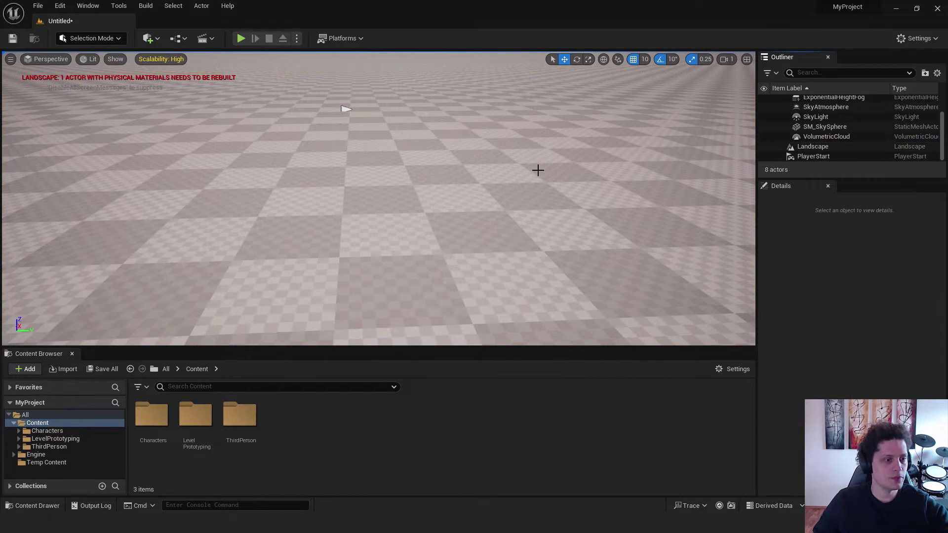
- Sculpt several large hills into the flat landscape with the Sculpt tool, and return to Selection mode
right_drag(538, 170, 366, 108)
key(shift+2)
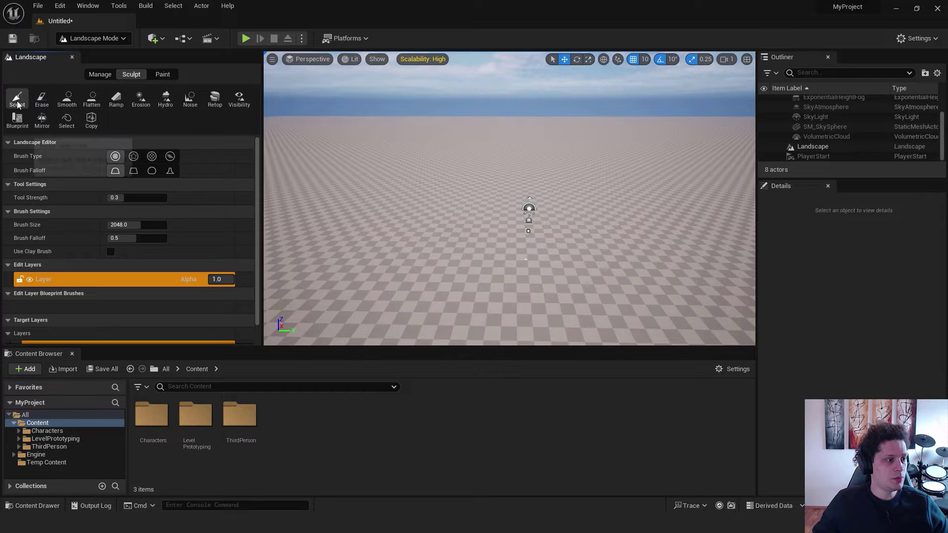
mouse_move(447, 210)
mouse_down()
mouse_move(519, 155)
mouse_move(449, 142)
mouse_up()
mouse_move(449, 142)
right_down()
mouse_move(381, 144)
mouse_move(400, 153)
mouse_move(420, 132)
right_up()
key(s)
drag(441, 153, 620, 184)
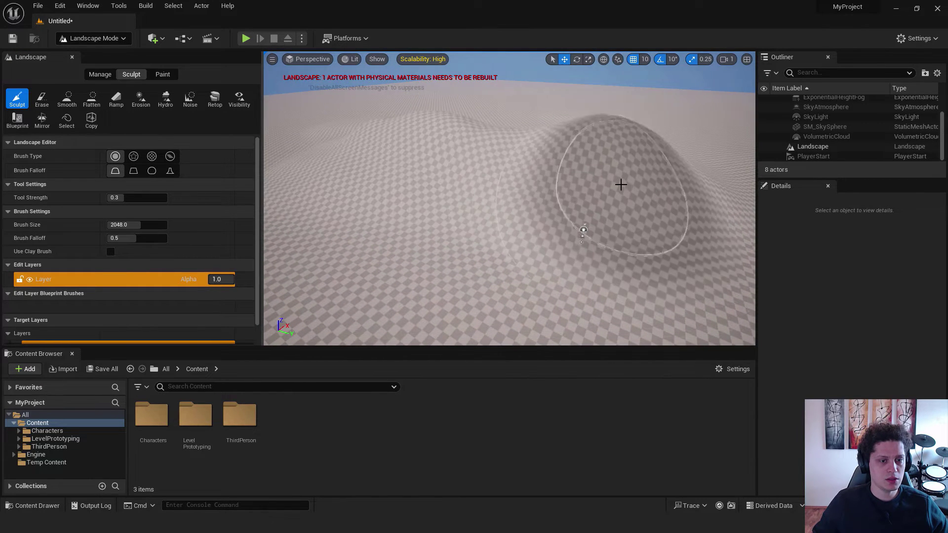
mouse_move(471, 141)
right_down()
mouse_move(568, 158)
mouse_move(459, 148)
right_up()
key(shift+1)
right_drag(550, 174, 572, 170)
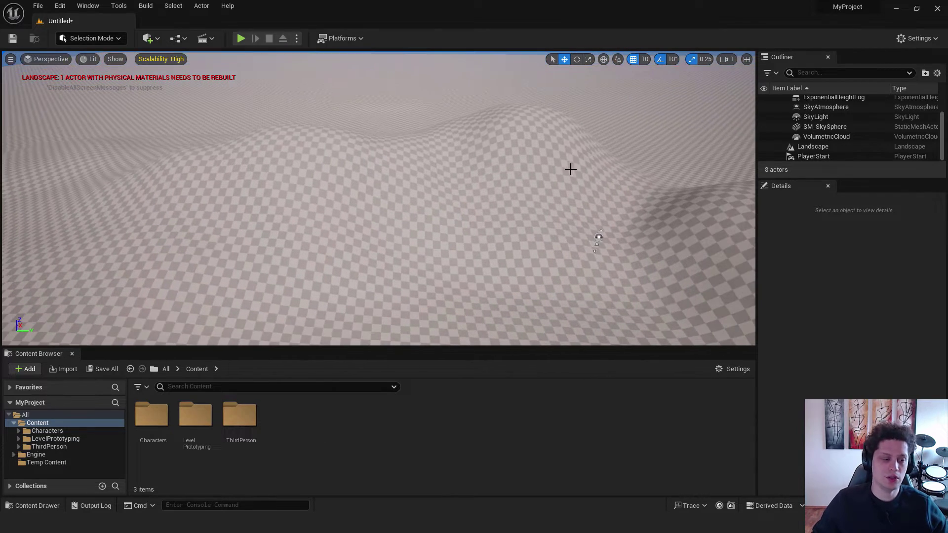
- Create a material named M_Master in the Content folder
click(325, 431)
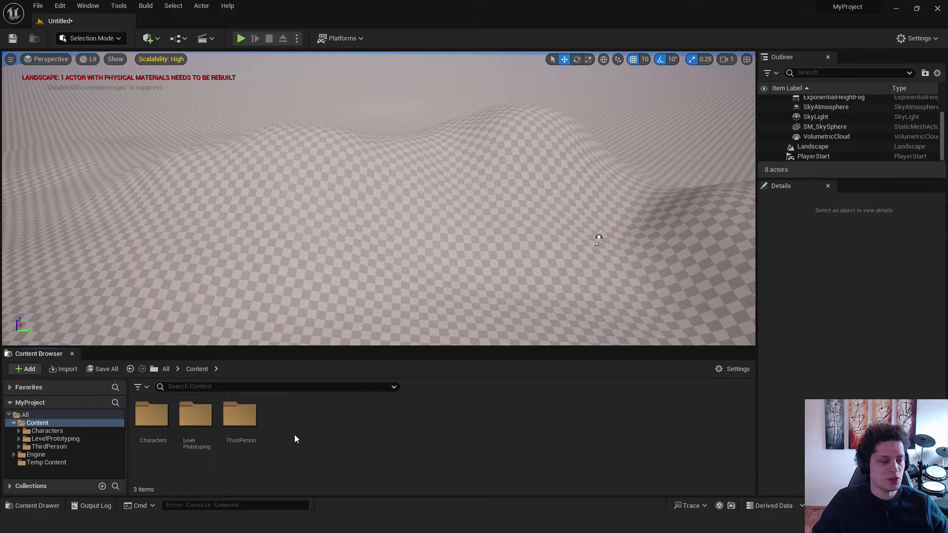
right_click(303, 433)
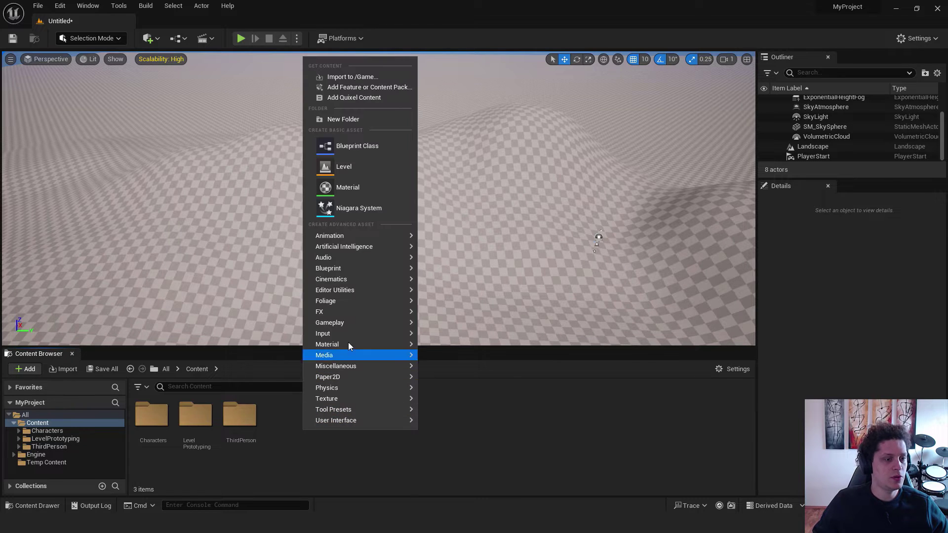
mouse_move(342, 280)
click(347, 188)
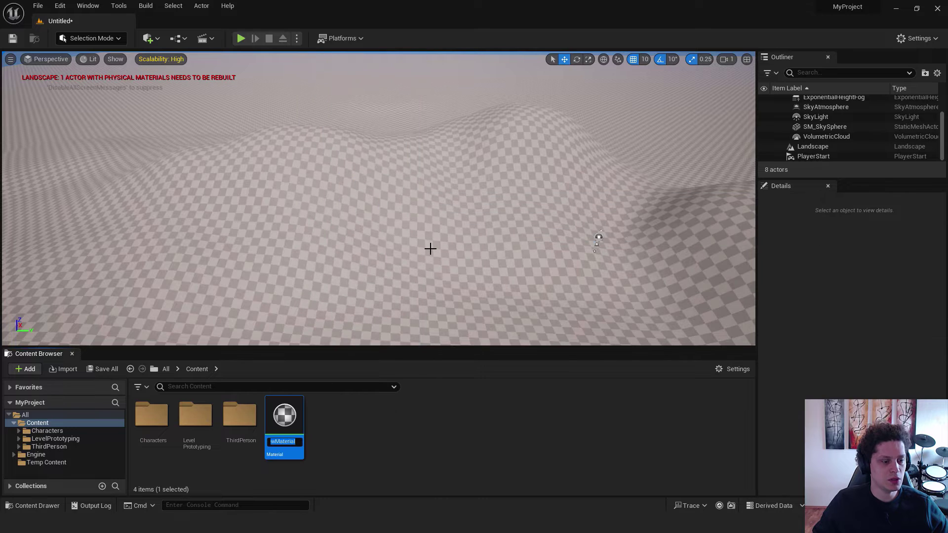
text(M_Master)
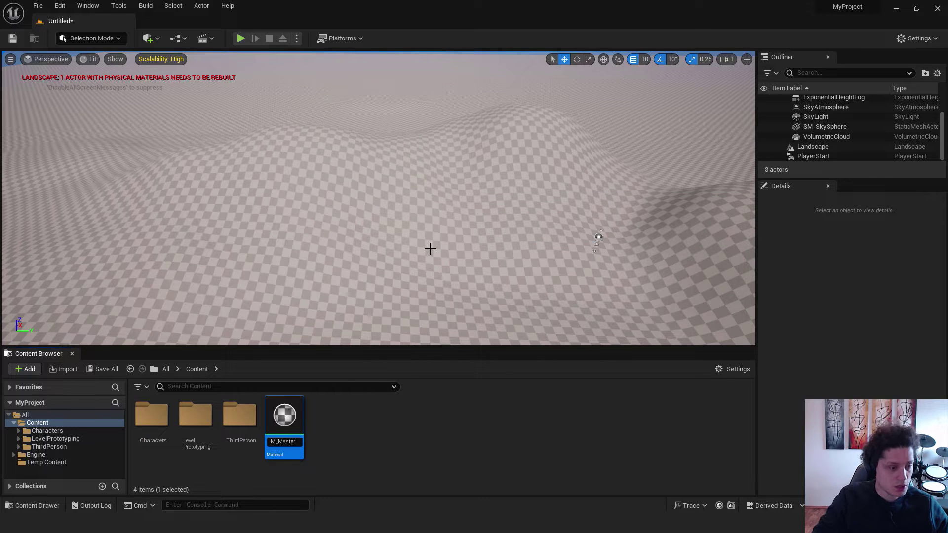
key(Return)
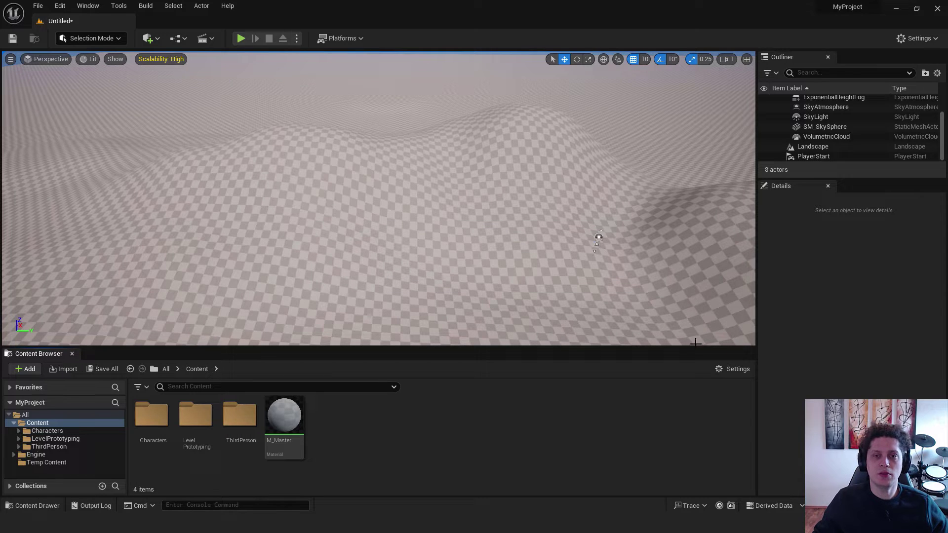
- Create a material function named Dirt in the Content folder
right_click(343, 420)
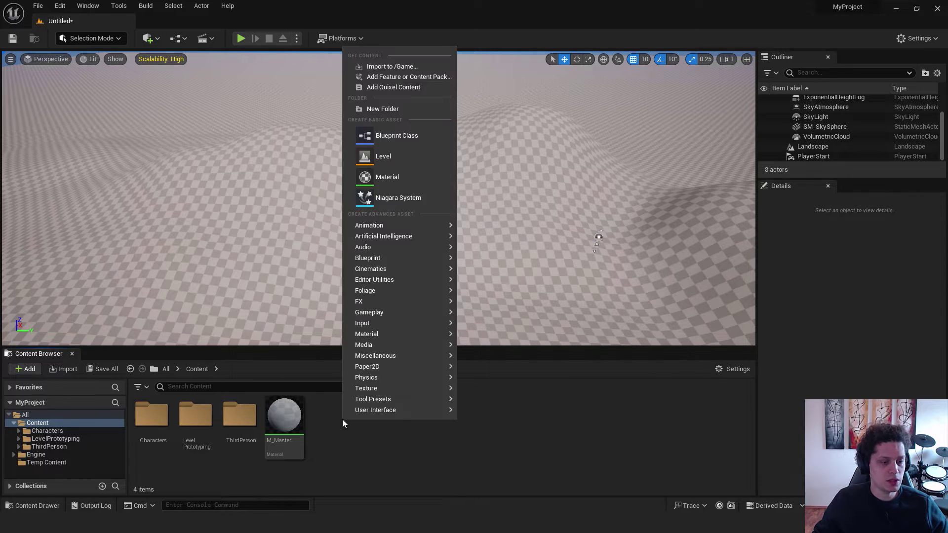
mouse_move(393, 335)
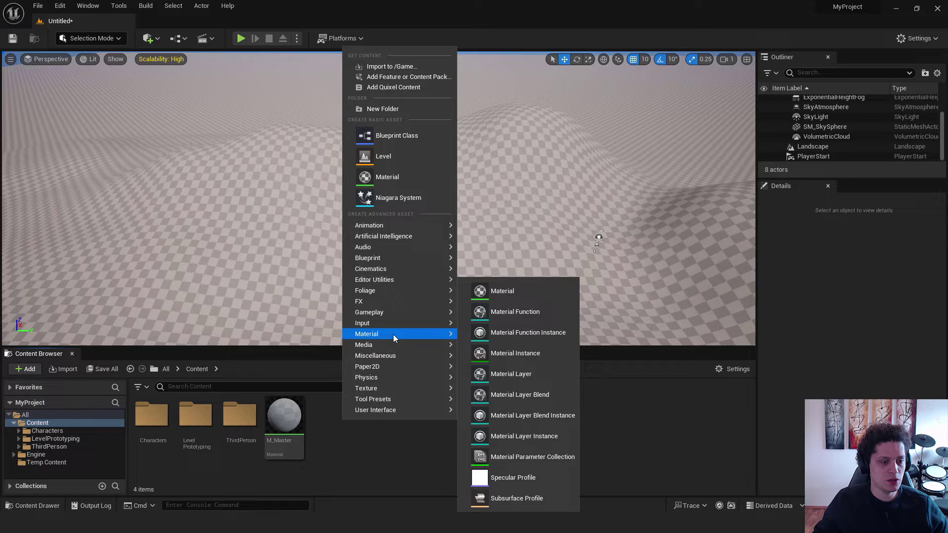
click(529, 312)
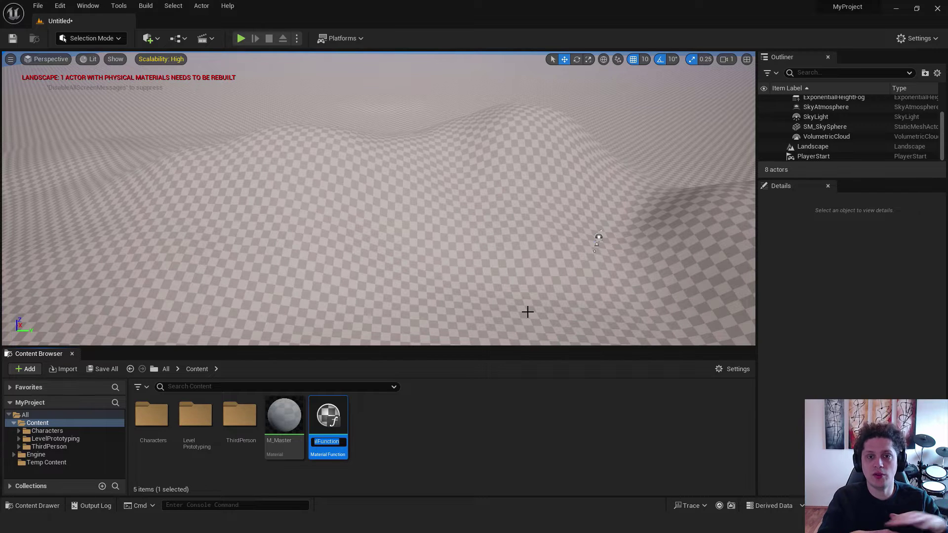
text(Dirt)
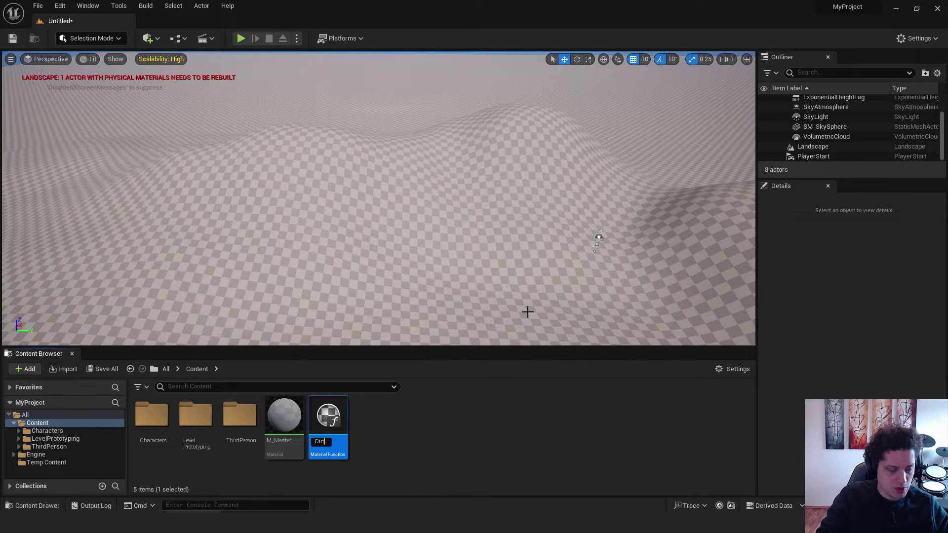
key(Return)
- Create a second material function named Grass in the Content folder
right_click(441, 421)
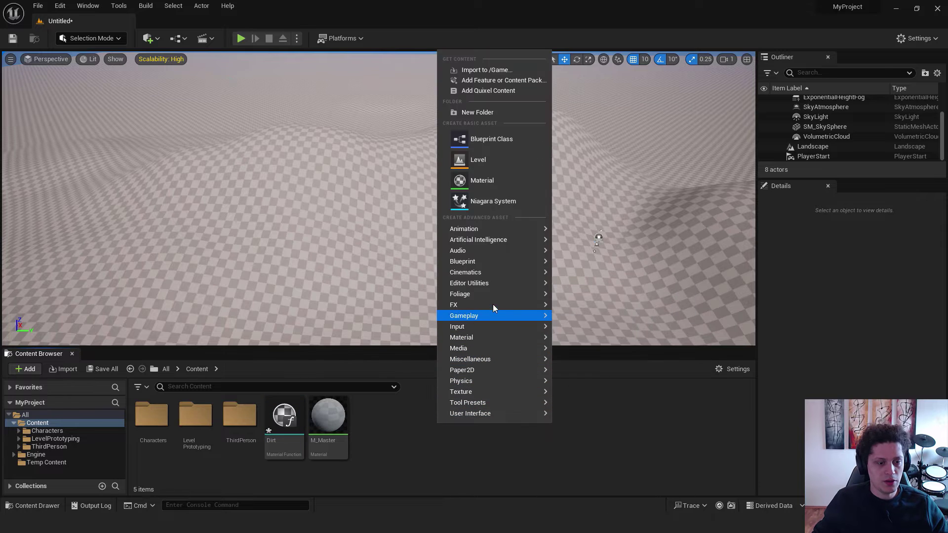
mouse_move(494, 283)
mouse_move(494, 337)
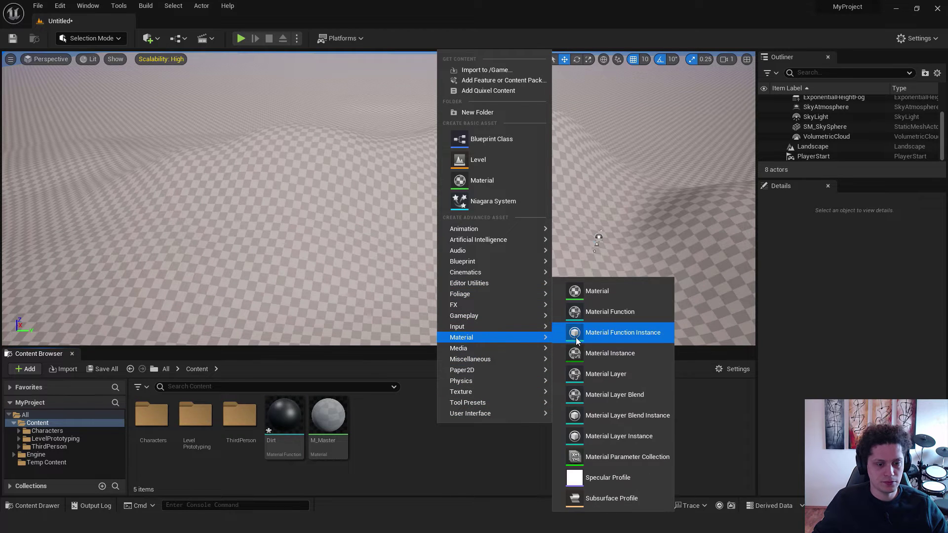
click(616, 315)
text(Grass)
key(Return)
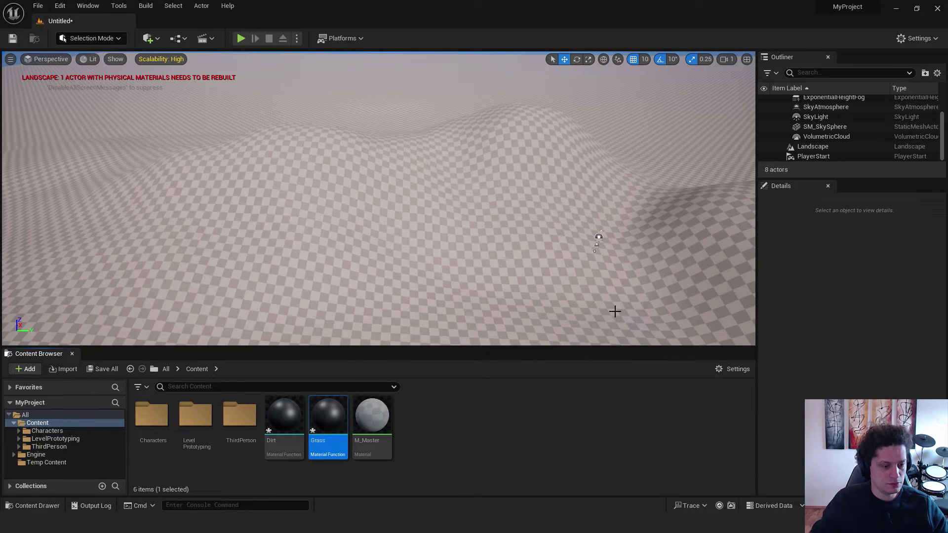
click(522, 490)
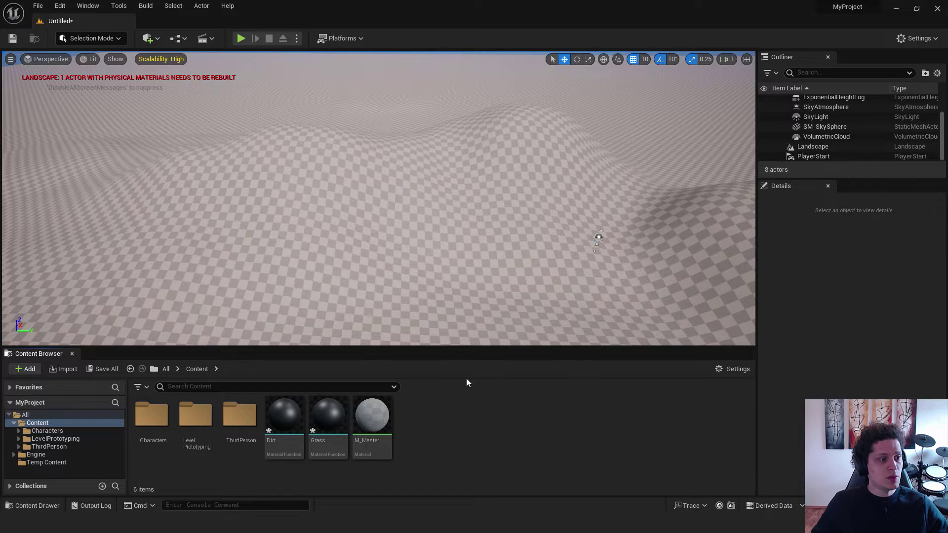
click(149, 39)
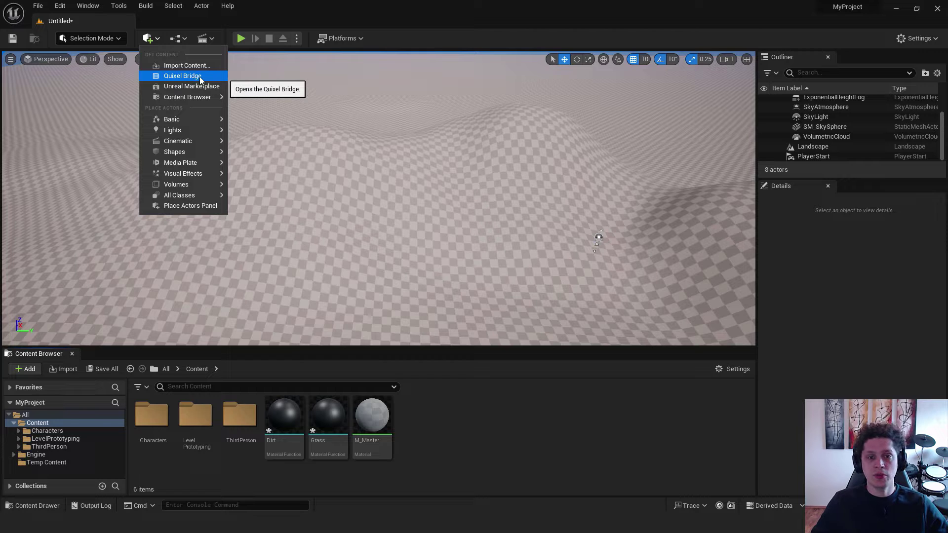
click(443, 405)
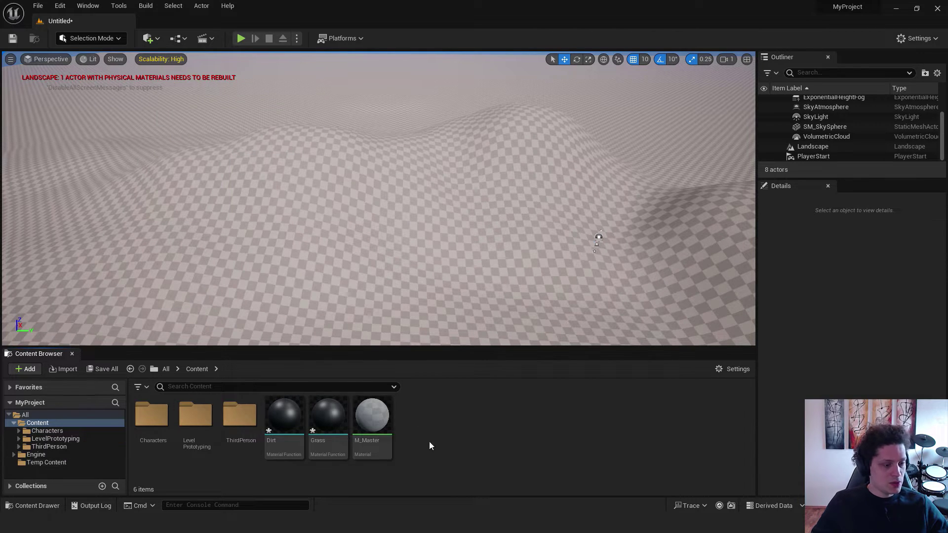
- Add the Starter Content pack to the project and return to the main Content folder
right_click(455, 410)
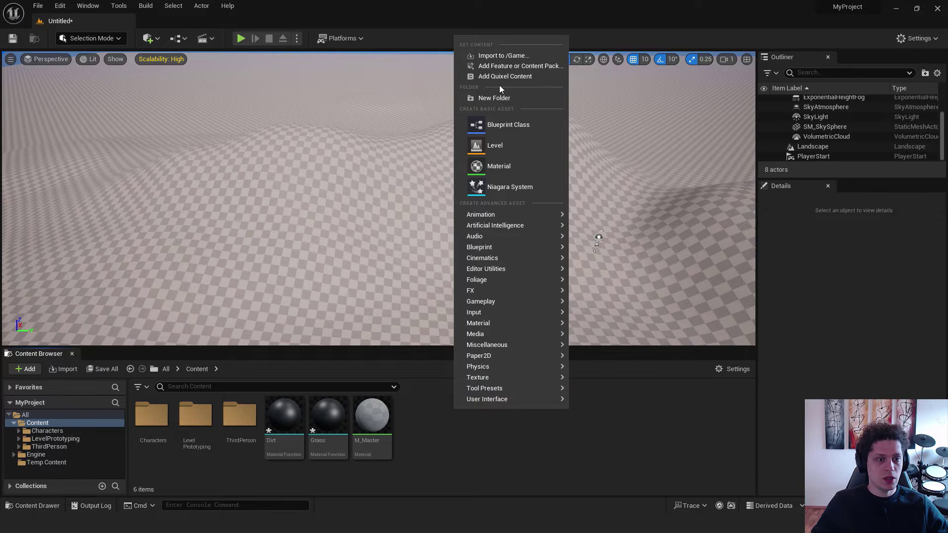
click(517, 66)
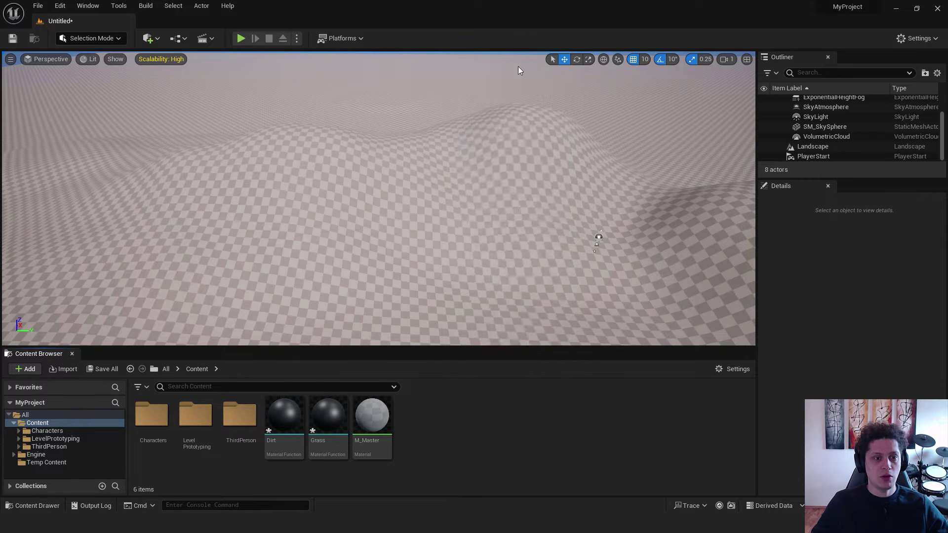
click(396, 153)
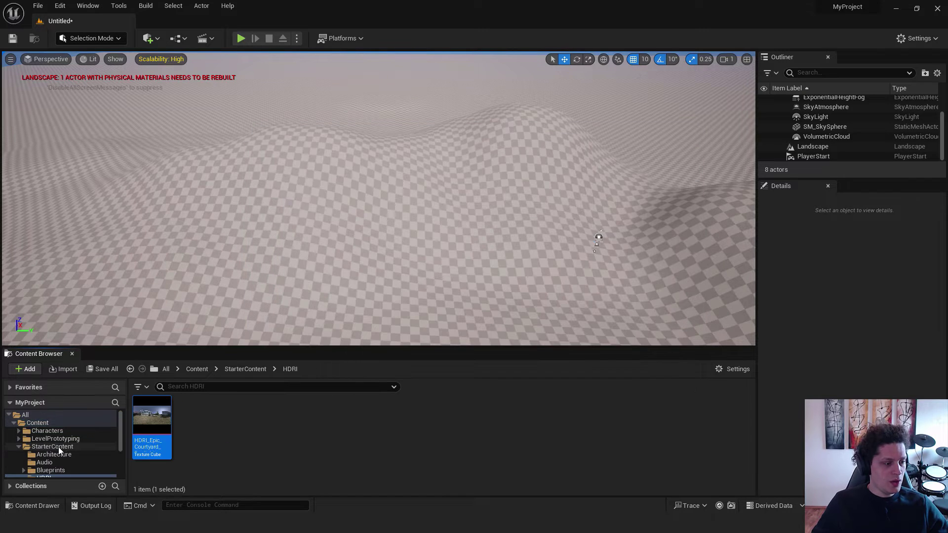
click(19, 447)
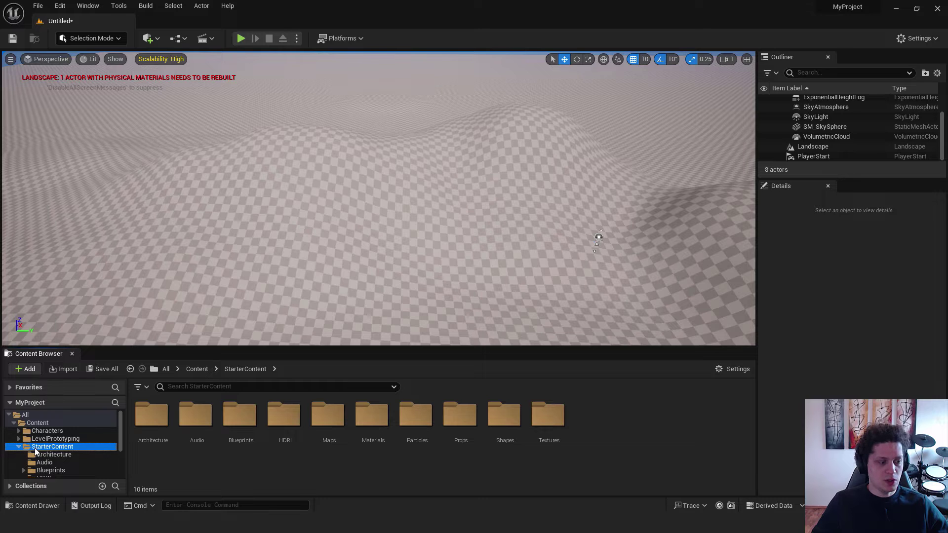
click(37, 423)
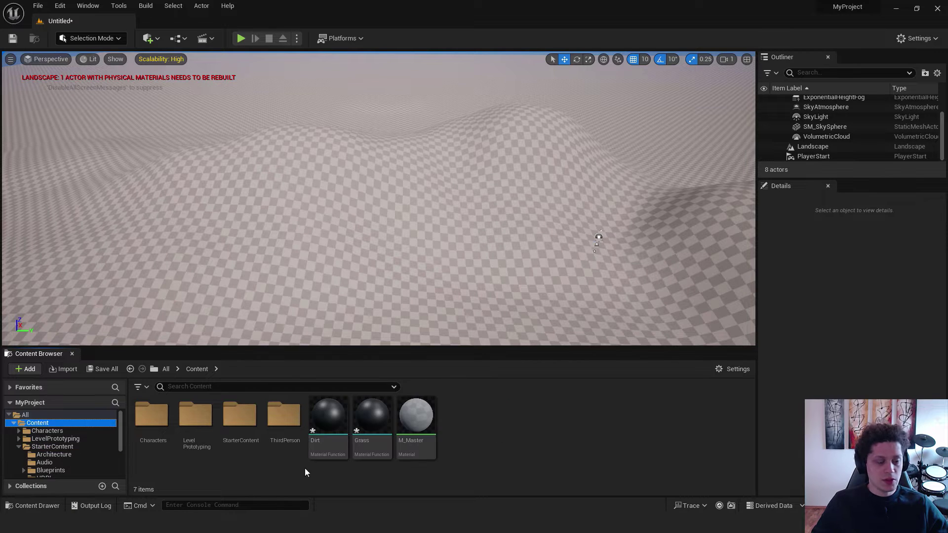
- Open the Grass material function and dock its editor beside the level editor
click(368, 415)
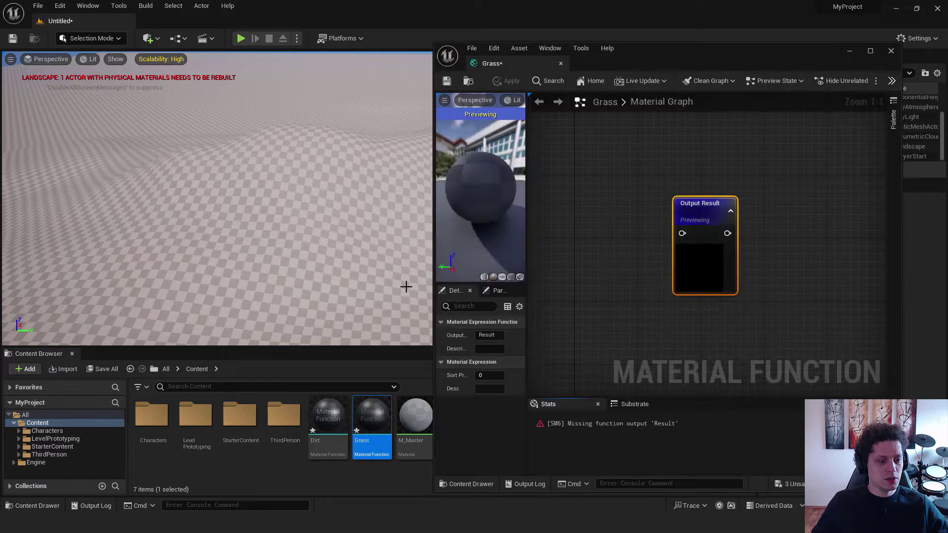
drag(486, 62, 177, 23)
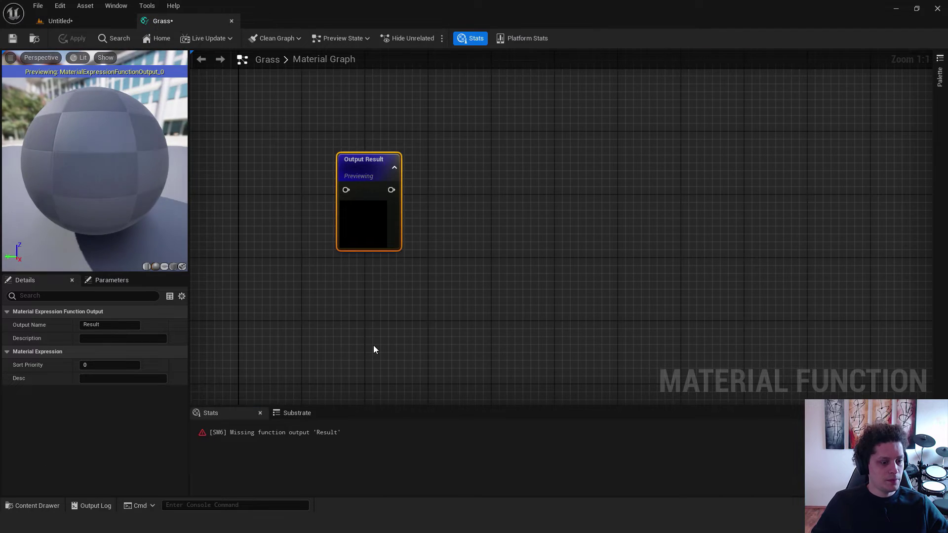
right_drag(374, 346, 494, 316)
scroll(498, 313, down, 3)
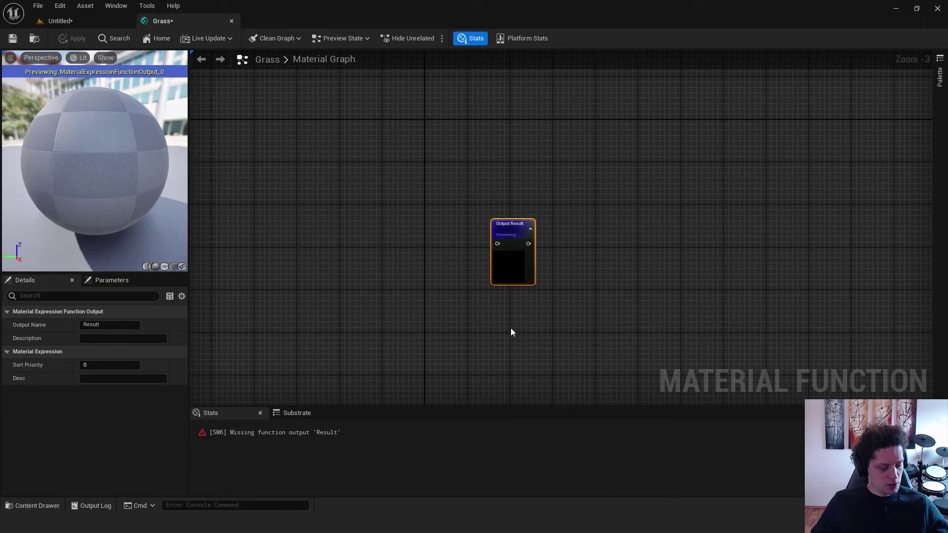
- Find M_Ground_Grass in the StarterContent Materials folder by searching for "grass" and open it
key(ctrl+space)
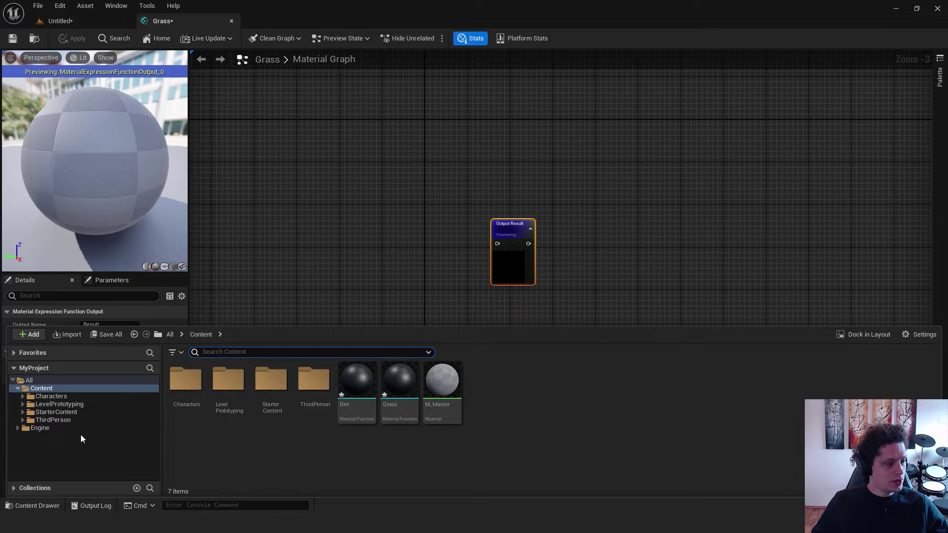
click(46, 412)
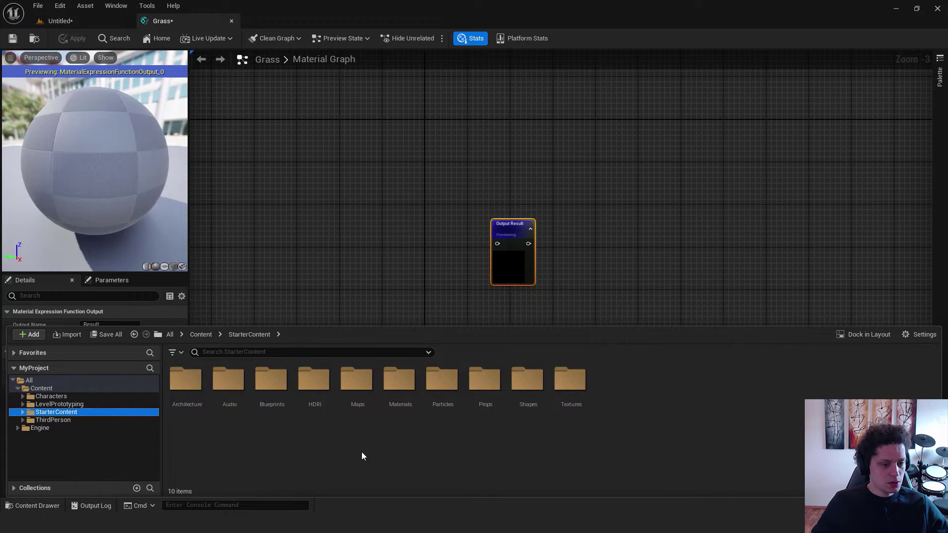
double_click(398, 405)
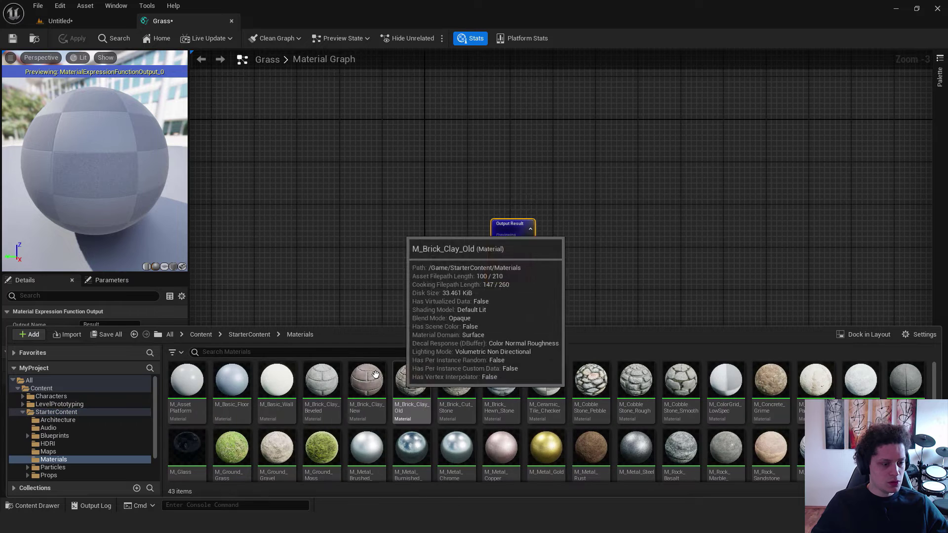
click(274, 353)
text(grass)
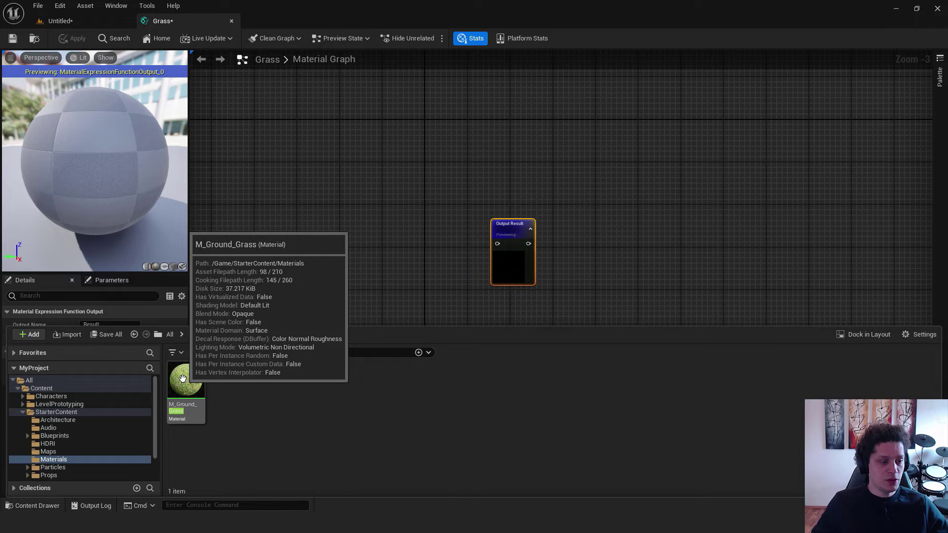
double_click(183, 380)
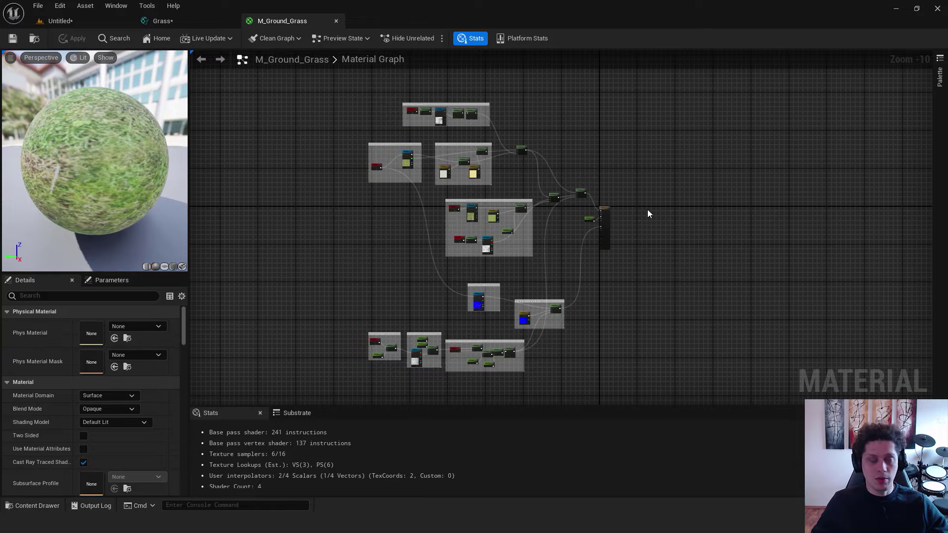
- Copy all nodes of the M_Ground_Grass graph except the material result node
key(ctrl+a)
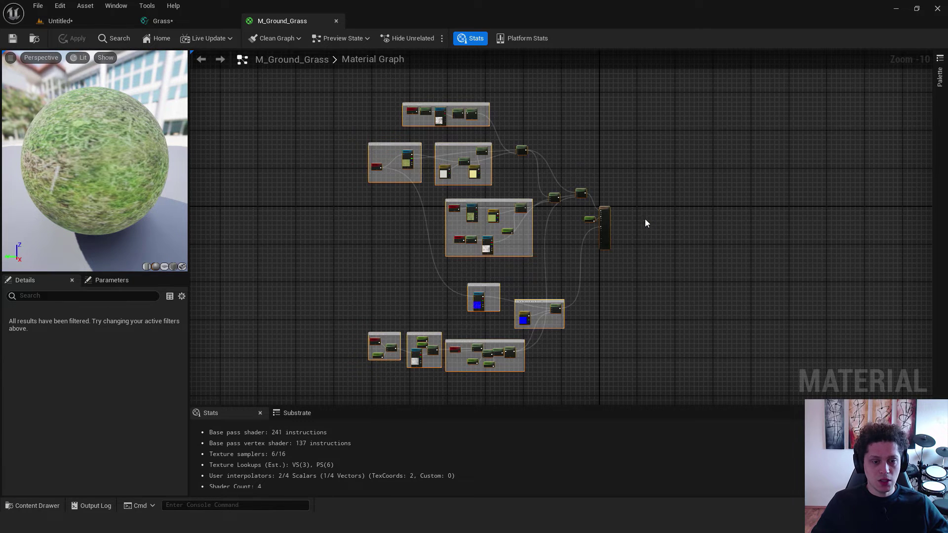
scroll(637, 221, up, 8)
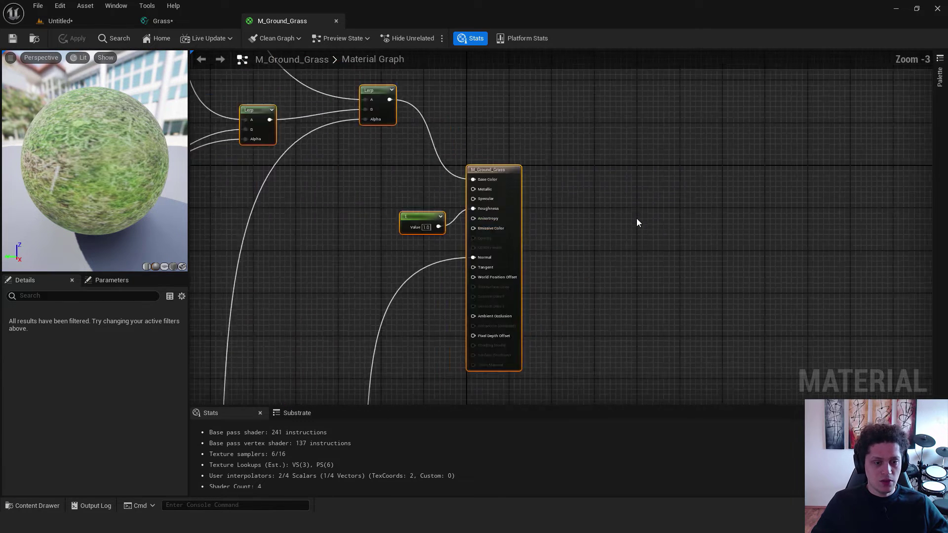
ctrl+click(483, 165)
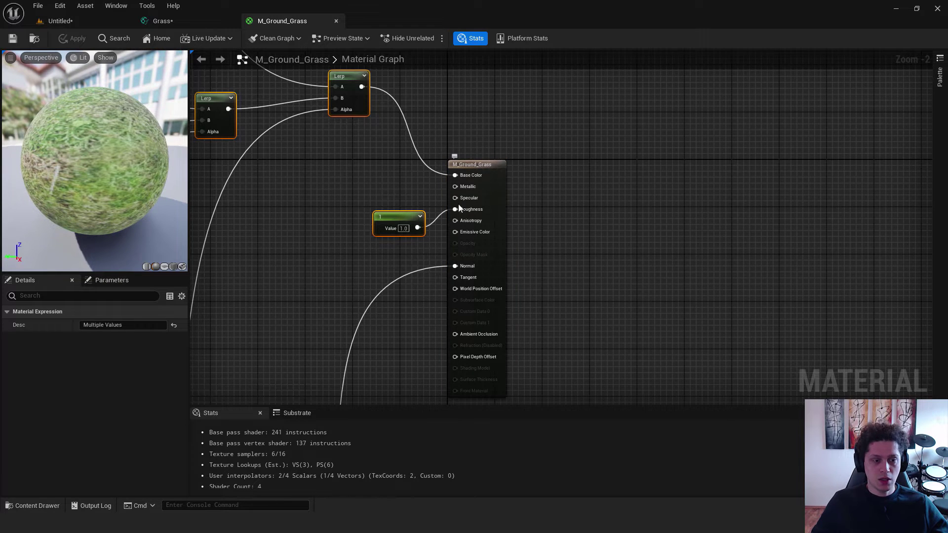
right_drag(374, 118, 521, 124)
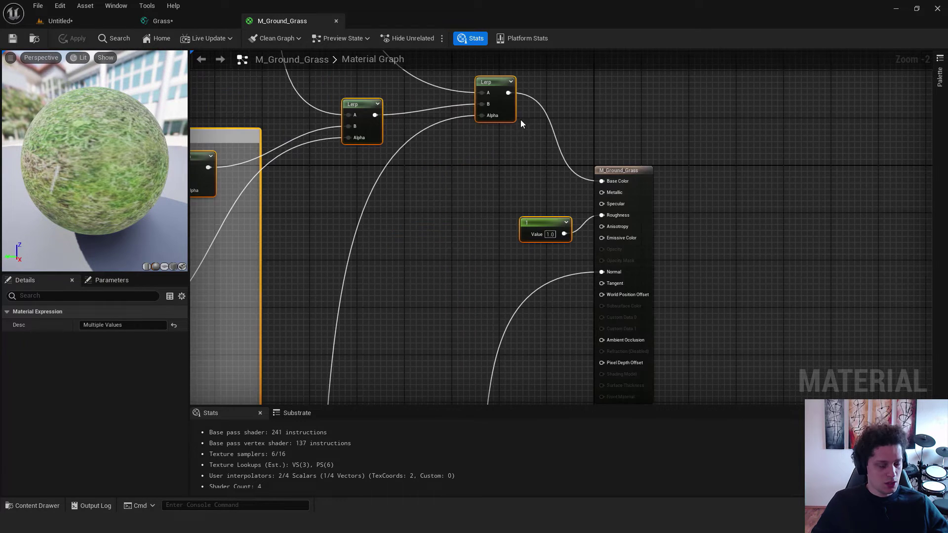
- Paste the copied M_Ground_Grass nodes into the Grass function graph, ahead of the Output Result node
click(177, 18)
right_drag(386, 184, 532, 176)
scroll(429, 191, down, 4)
right_drag(429, 191, 615, 215)
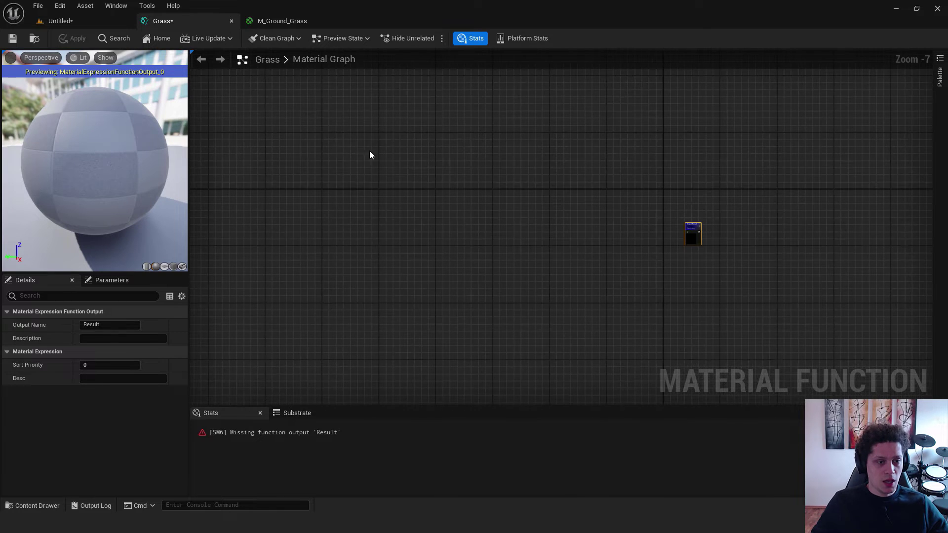
right_click(288, 111)
click(303, 118)
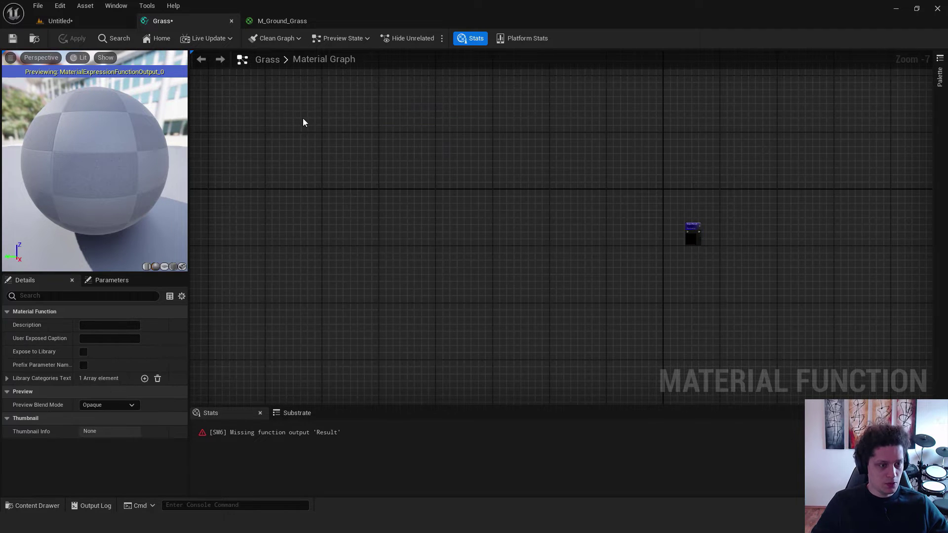
key(ctrl+v)
scroll(527, 226, down, 2)
drag(527, 226, 468, 232)
scroll(629, 212, up, 7)
right_drag(599, 223, 657, 192)
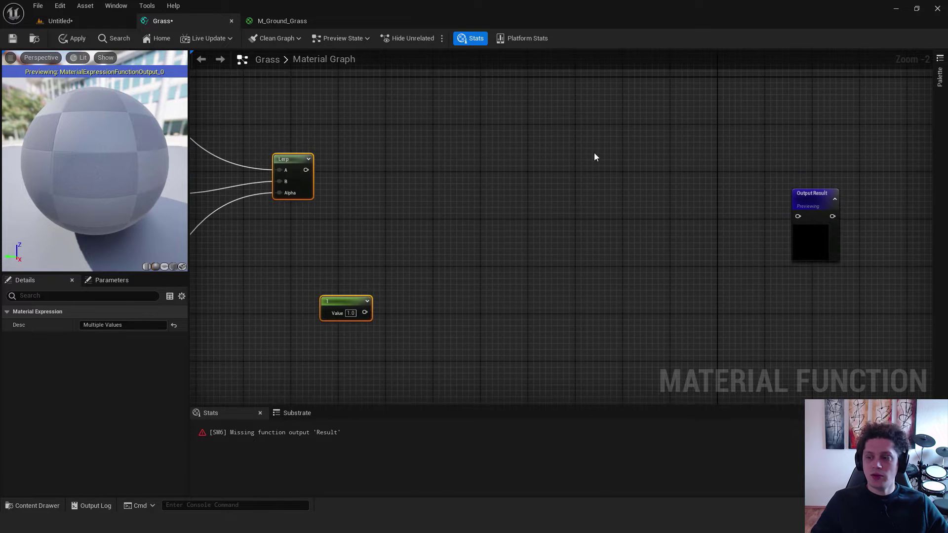
- Add a MakeMaterialAttributes node between the pasted nodes and Output Result in the Grass graph
right_click(571, 139)
text(makemater)
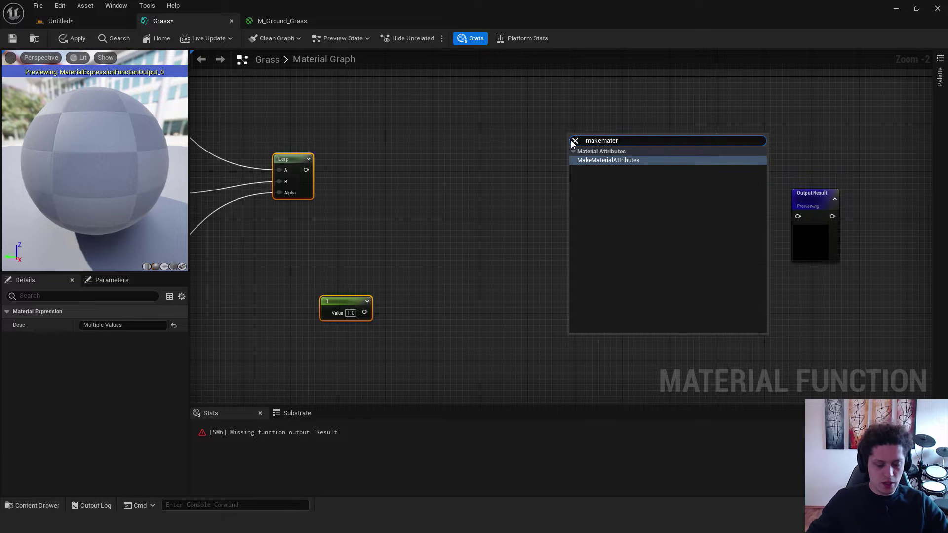
key(Return)
right_drag(695, 217, 775, 187)
right_drag(561, 208, 588, 203)
scroll(586, 209, down, 2)
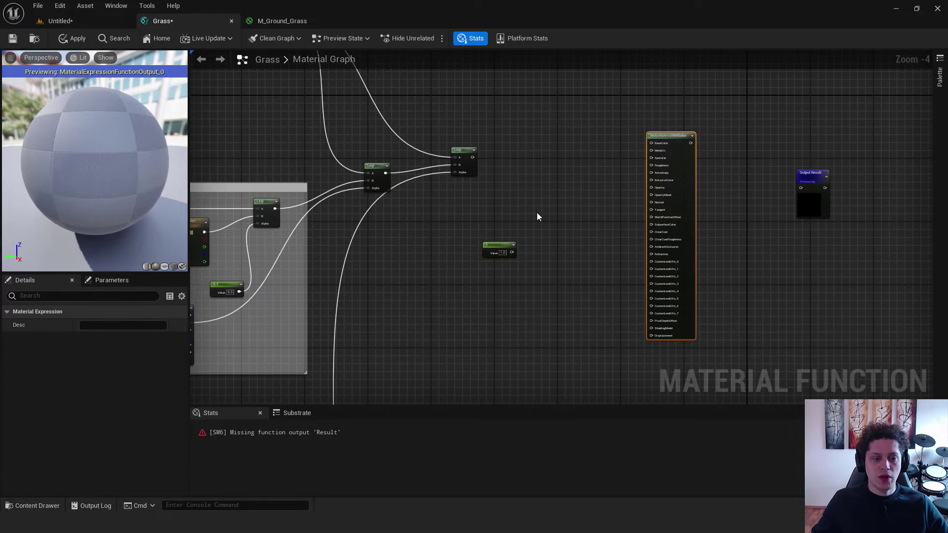
right_drag(553, 235, 573, 262)
- Connect the final Lerp to BaseColor on MakeMaterialAttributes, following the wiring in M_Ground_Grass
click(274, 21)
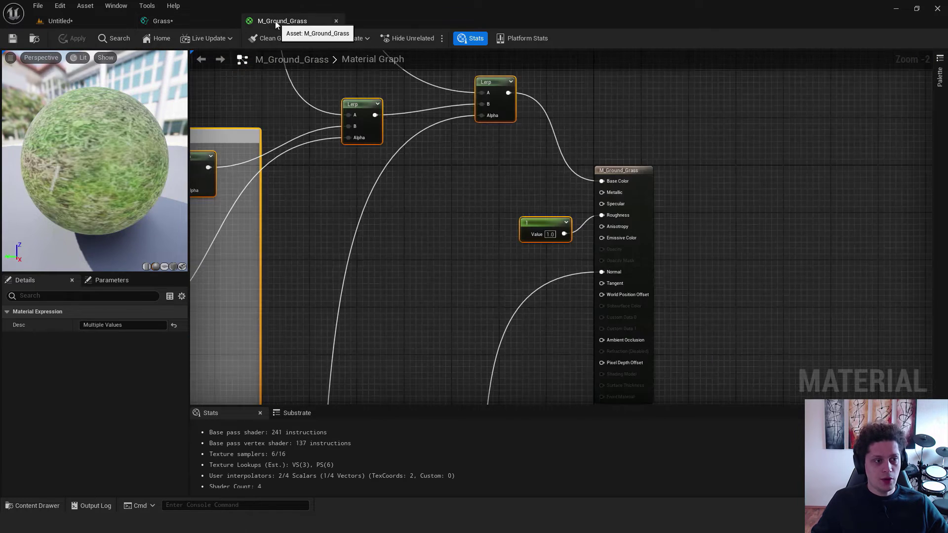
right_drag(500, 174, 471, 217)
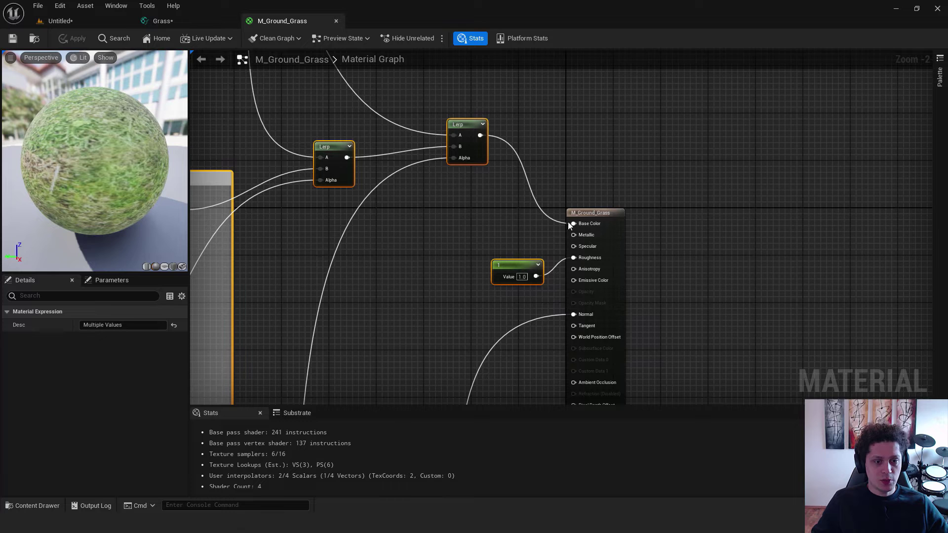
click(185, 19)
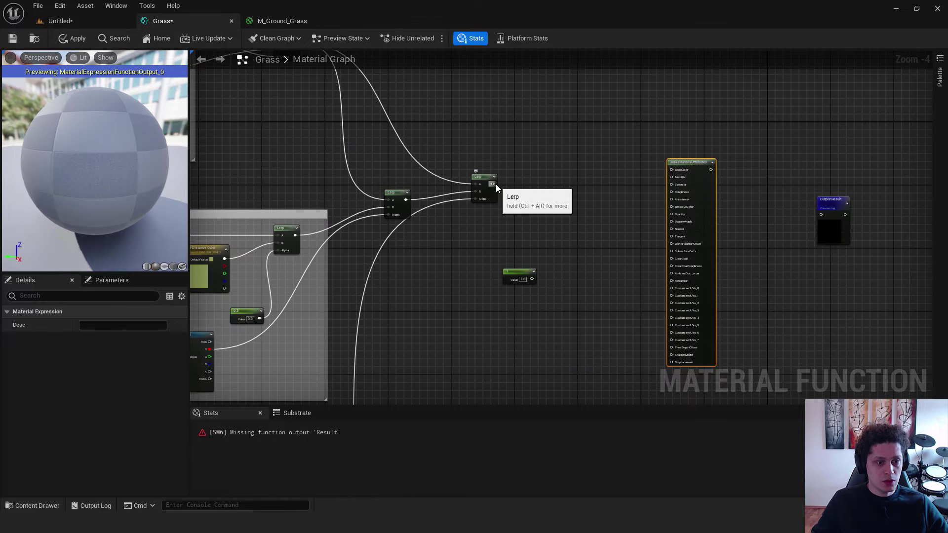
drag(493, 184, 672, 170)
scroll(621, 198, up, 2)
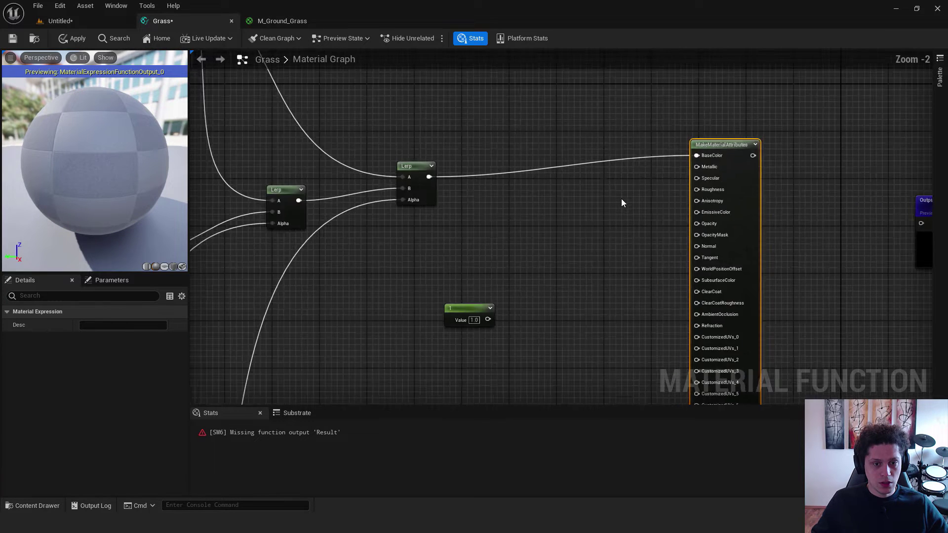
- Connect the constant 1.0 node to Roughness on MakeMaterialAttributes, matching M_Ground_Grass
click(278, 19)
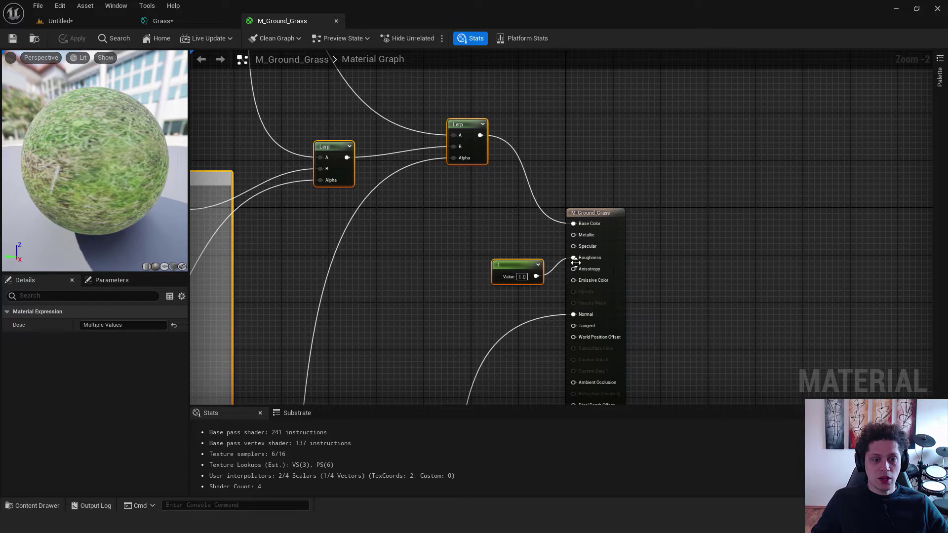
click(173, 21)
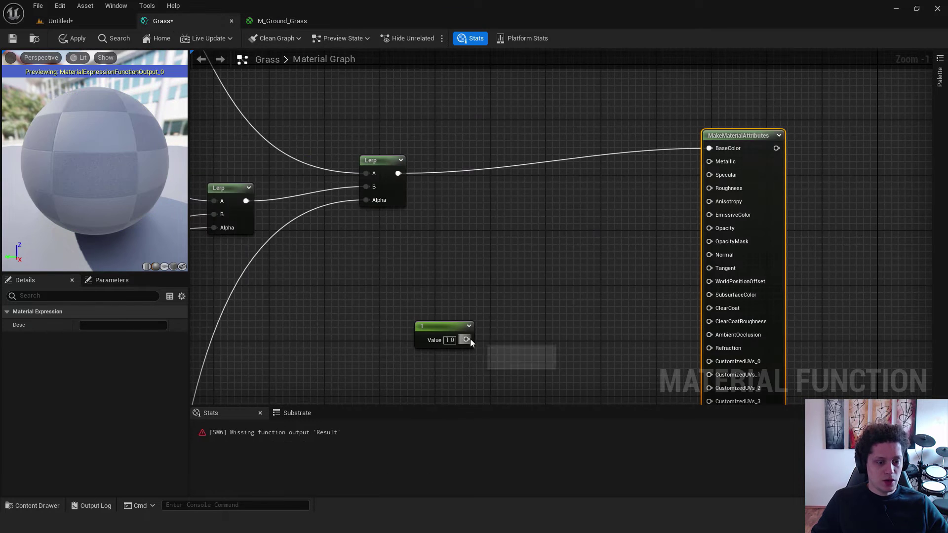
drag(467, 340, 709, 188)
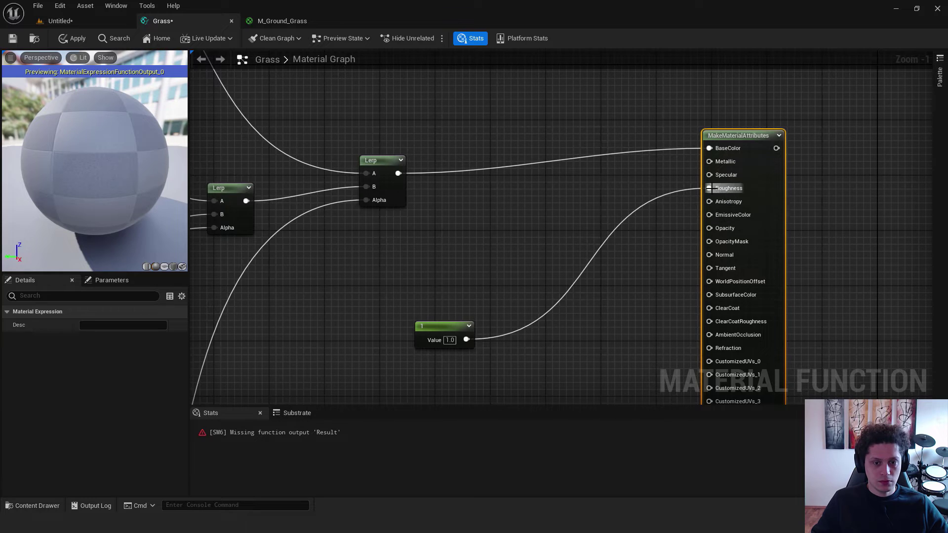
- Trace the Normal wiring in M_Ground_Grass and connect the flat-normal fade Lerp to Normal on MakeMaterialAttributes in Grass
click(279, 21)
mouse_move(477, 327)
right_down()
mouse_move(496, 250)
mouse_move(563, 82)
right_up()
right_drag(524, 366, 531, 145)
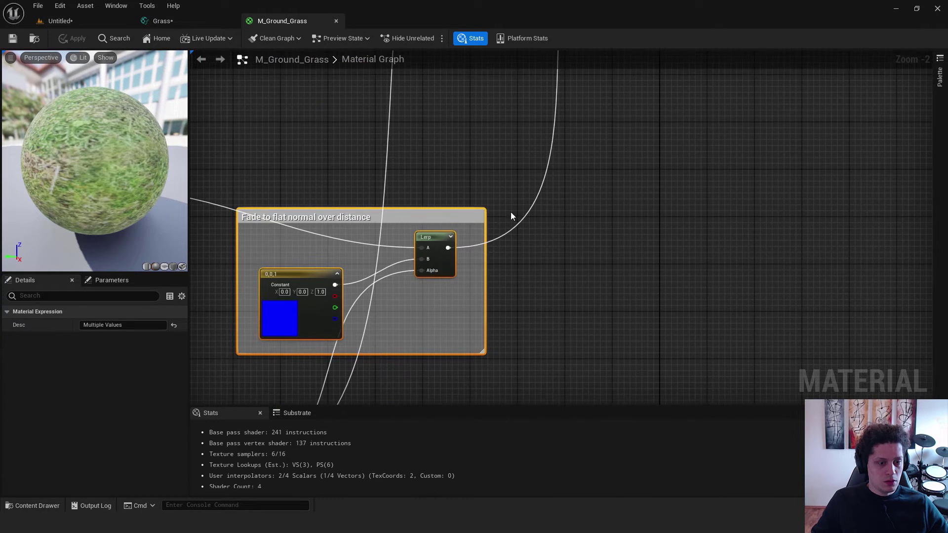
right_drag(565, 185, 487, 393)
right_drag(527, 198, 521, 219)
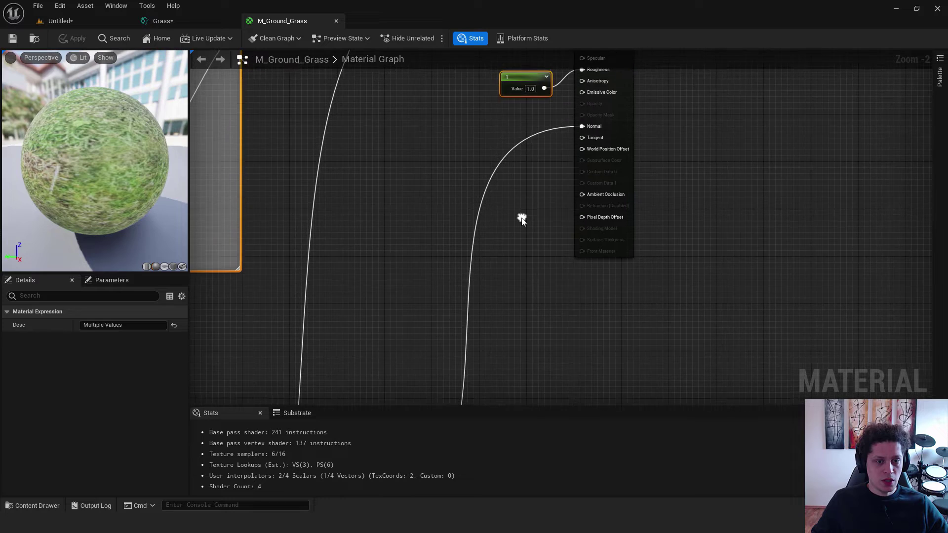
click(221, 26)
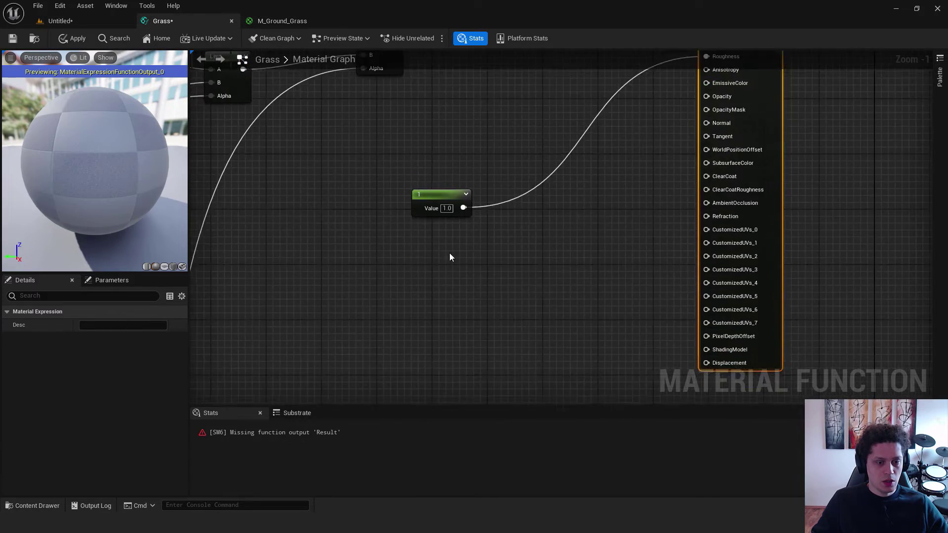
scroll(466, 258, down, 4)
drag(322, 374, 705, 99)
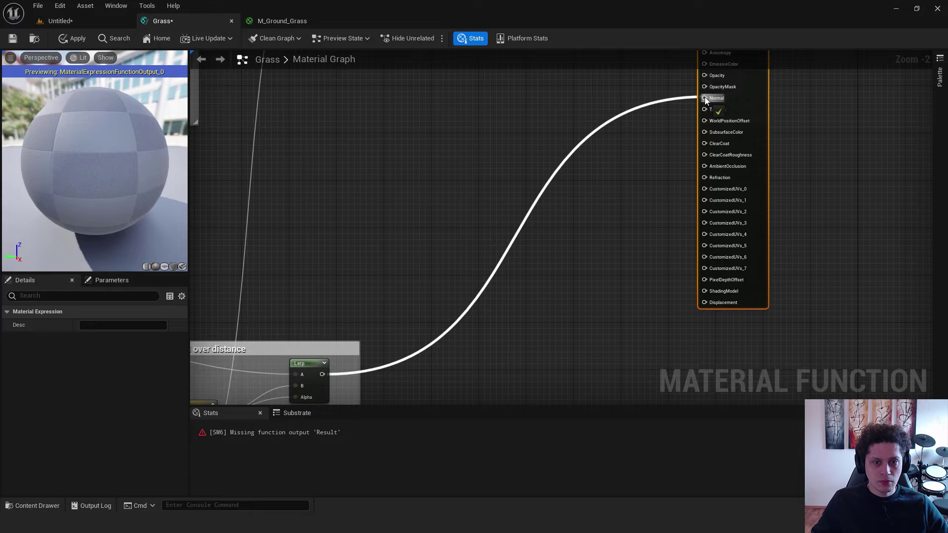
- Bring MakeMaterialAttributes and Output Result close together and connect the attributes output to Output Result
right_drag(846, 106, 639, 349)
drag(749, 65, 644, 248)
drag(552, 250, 650, 245)
click(526, 141)
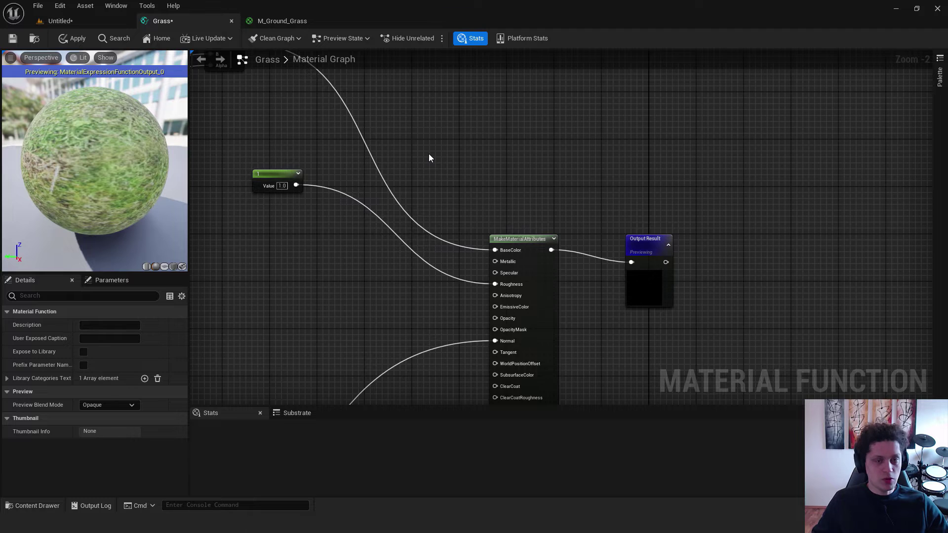
- Save all changes, storing the level as newlevel in the Content folder
key(ctrl+shift+s)
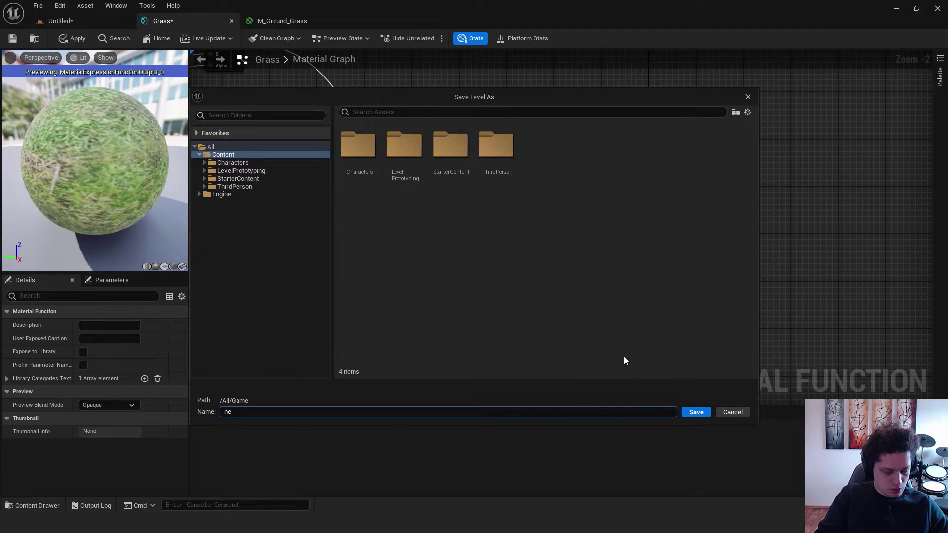
text(newlevel)
key(Return)
click(75, 42)
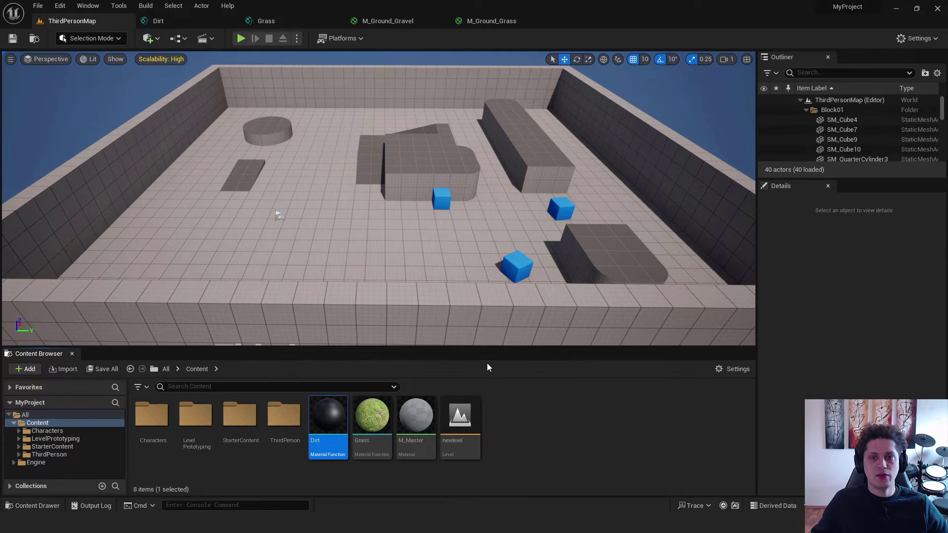
- Open the Dirt material function, then search the StarterContent materials for "ground" and open M_Ground_Gravel
double_click(327, 413)
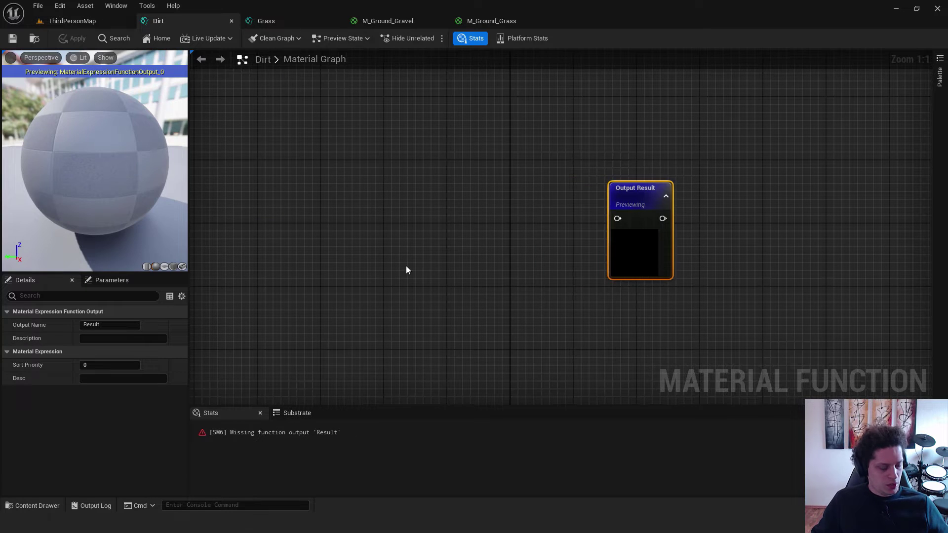
key(ctrl+space)
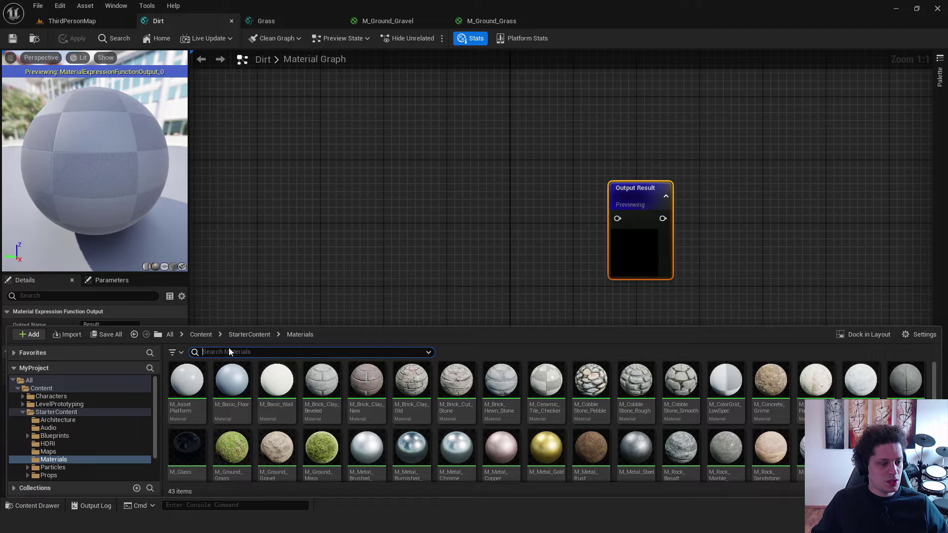
text(ground)
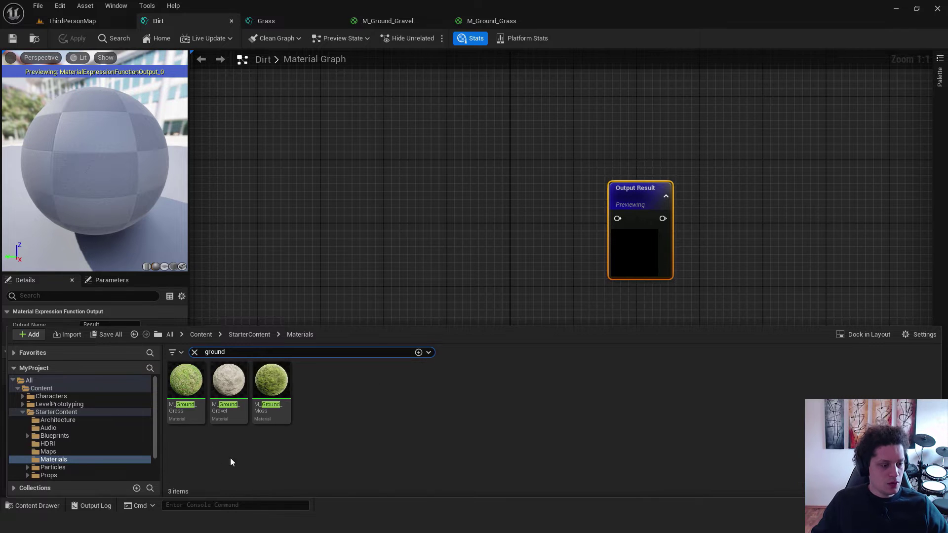
double_click(230, 381)
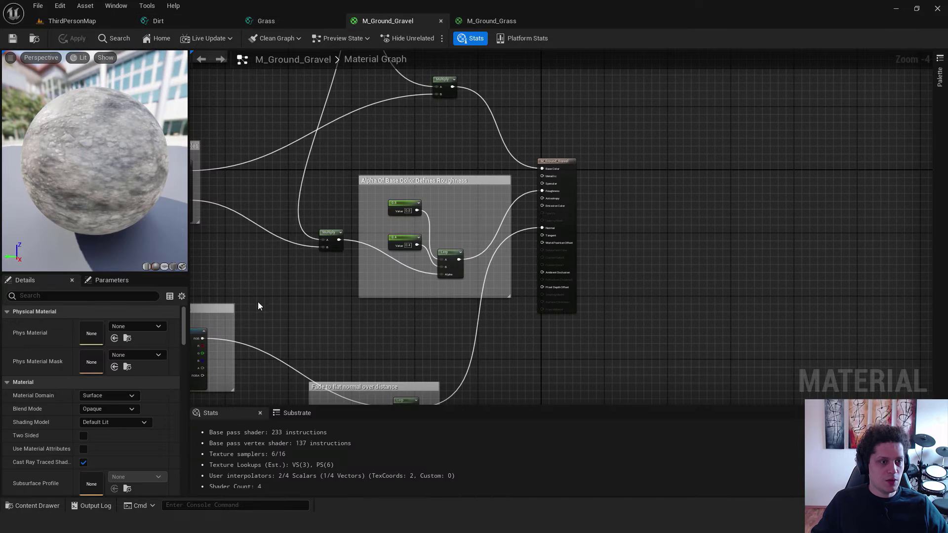
scroll(486, 233, down, 3)
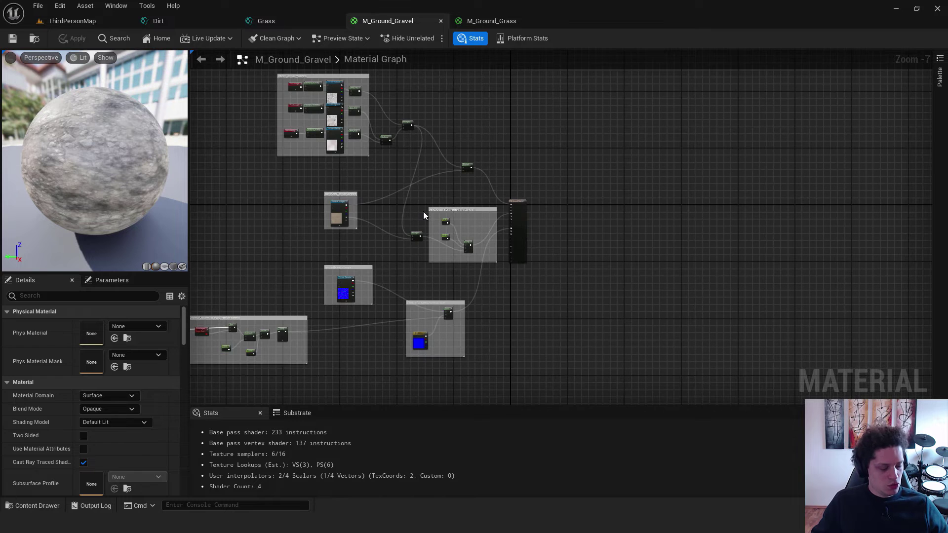
- Copy all M_Ground_Gravel nodes except the material result node into the Dirt material function graph
key(ctrl+a)
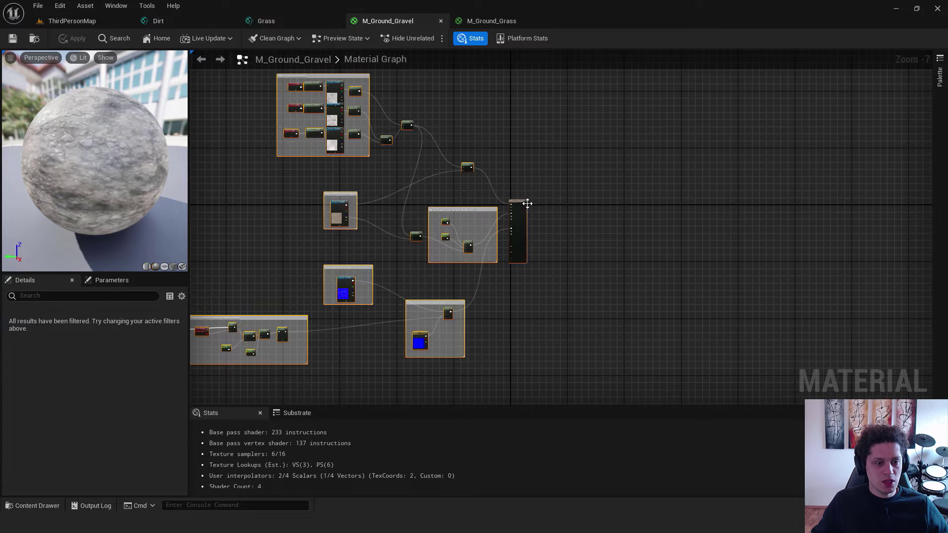
scroll(517, 202, up, 4)
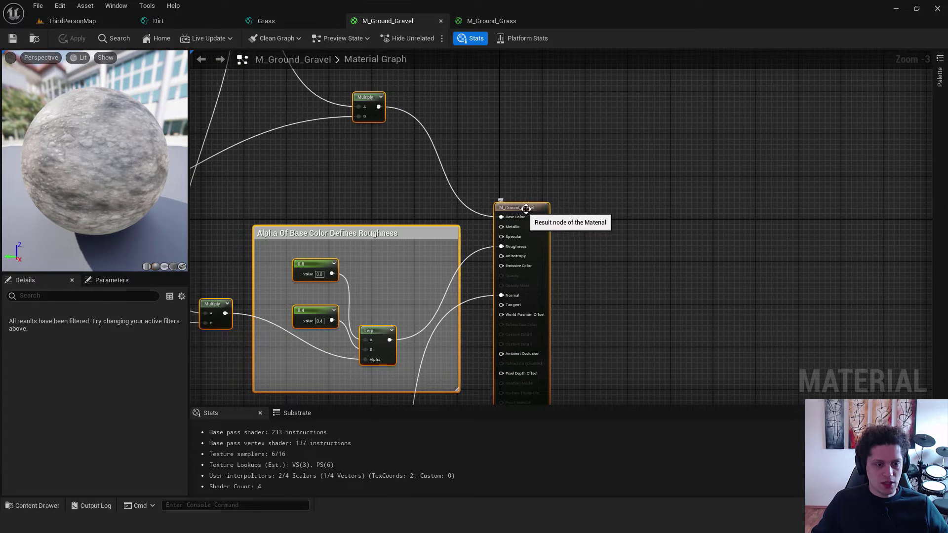
ctrl+click(524, 209)
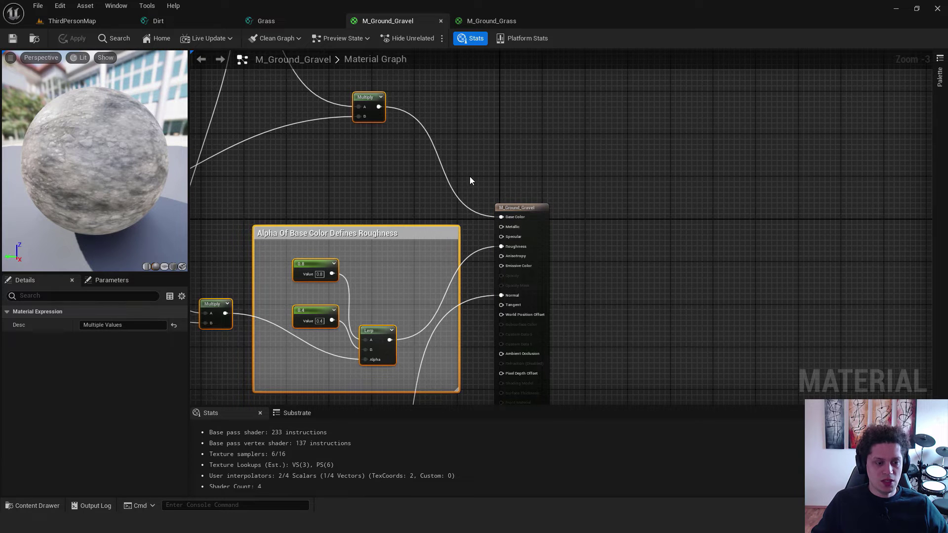
right_drag(432, 176, 459, 206)
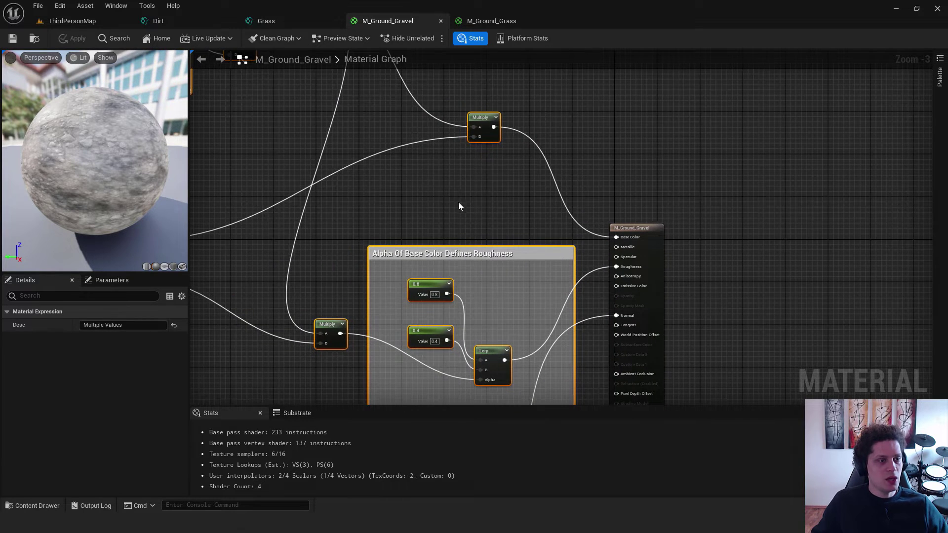
click(159, 21)
right_drag(361, 159, 385, 183)
scroll(385, 183, down, 4)
click(362, 158)
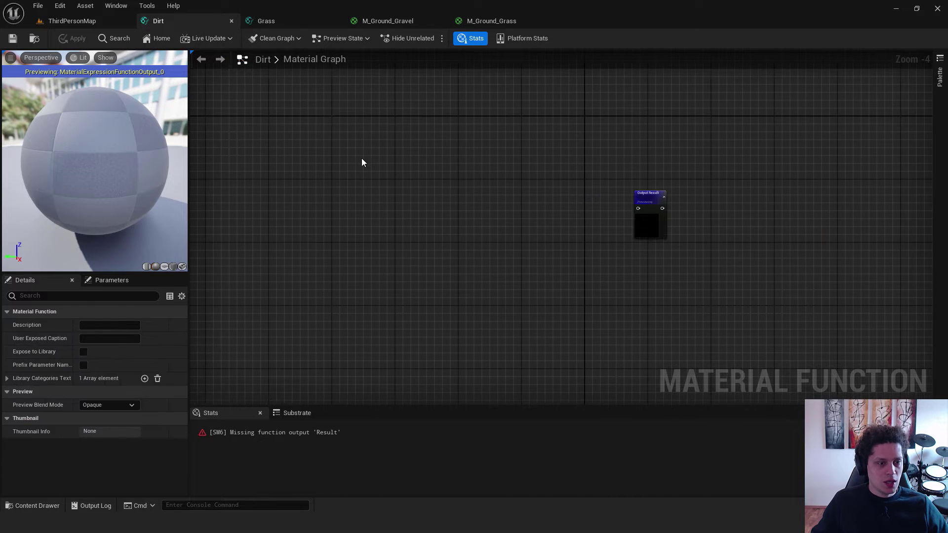
key(ctrl+v)
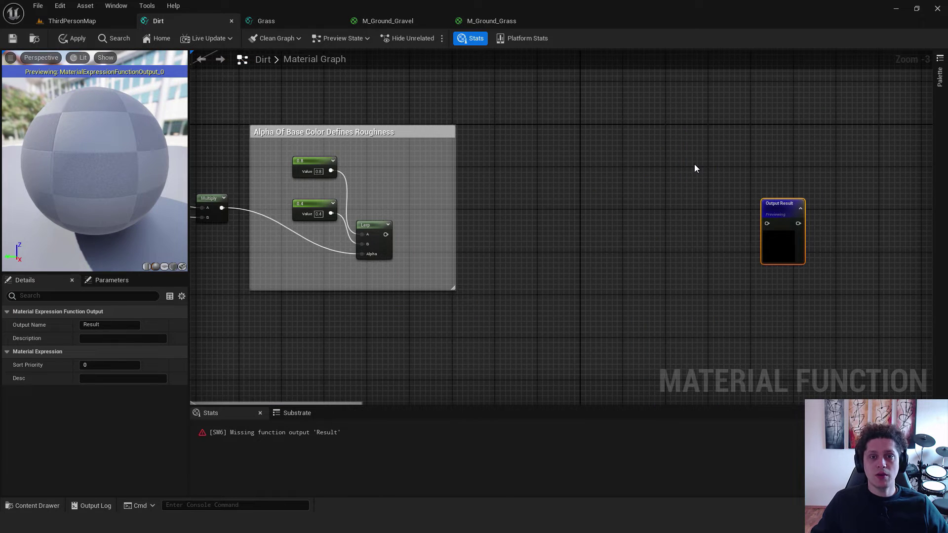
- Add a MakeMaterialAttributes node in Dirt and connect its output to Output Result
right_click(645, 168)
text(makema)
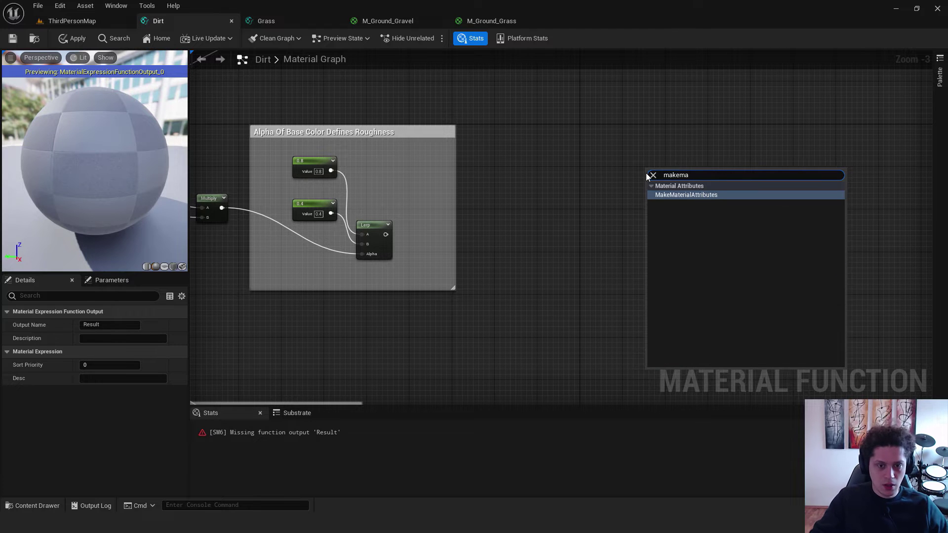
click(689, 194)
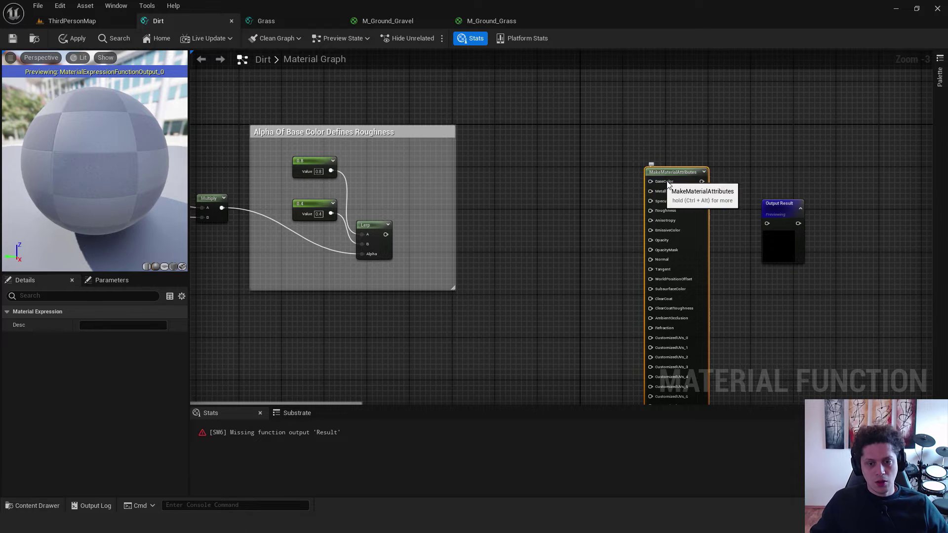
drag(702, 182, 767, 223)
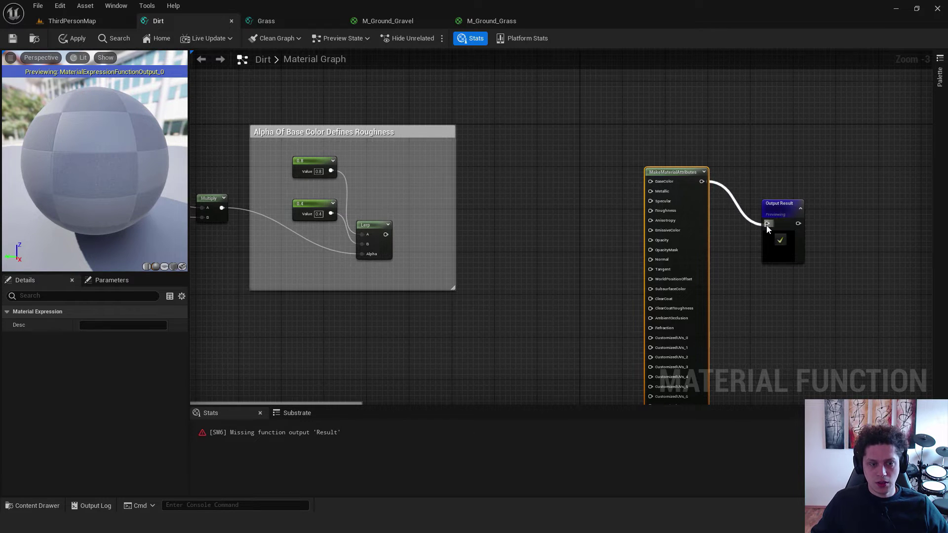
- Check the Base Color wiring in M_Ground_Gravel and connect the matching Multiply to BaseColor on MakeMaterialAttributes in Dirt
scroll(500, 207, up, 1)
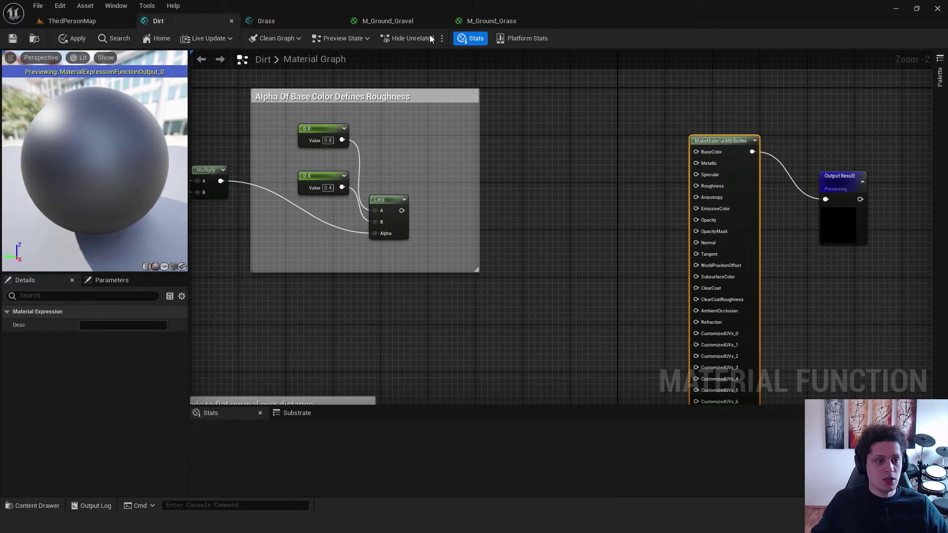
click(387, 21)
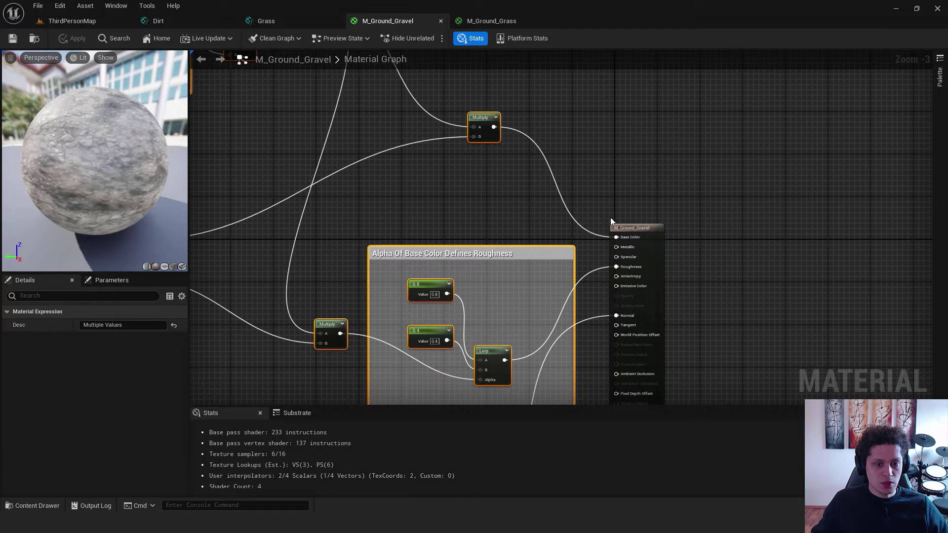
click(198, 20)
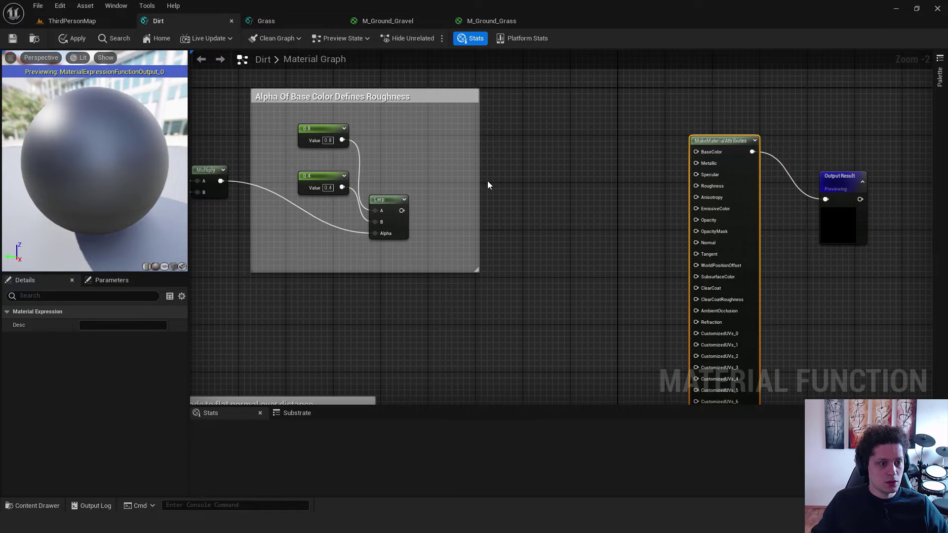
right_drag(547, 111, 516, 271)
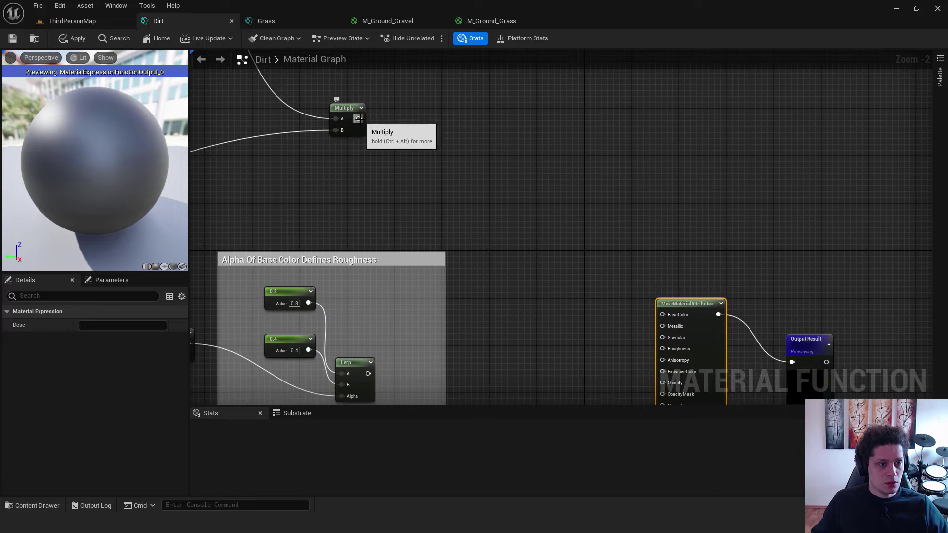
drag(359, 119, 675, 315)
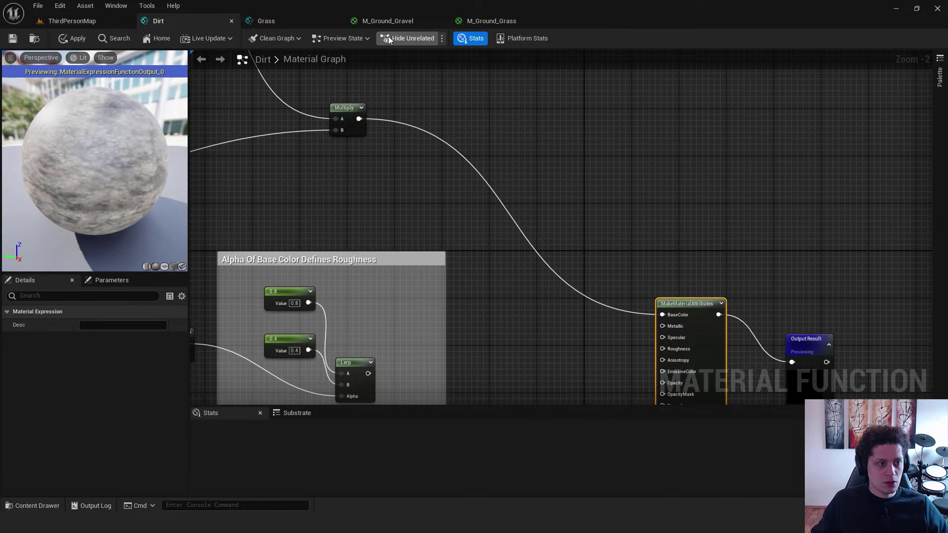
- Check the Roughness wiring in M_Ground_Gravel and connect the "Alpha Of Base Color Defines Roughness" Lerp to Roughness on MakeMaterialAttributes in Dirt
click(381, 22)
right_drag(548, 225, 469, 100)
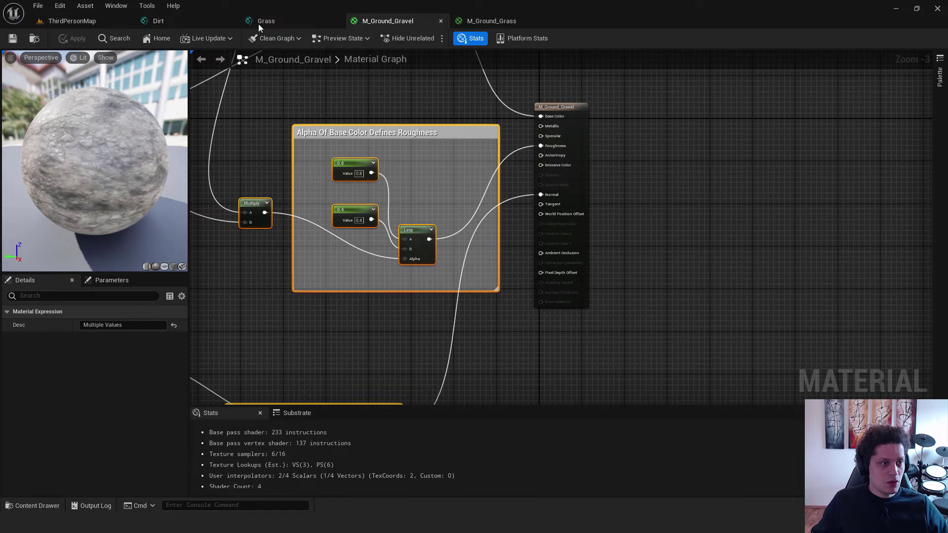
click(189, 20)
right_drag(467, 315, 463, 140)
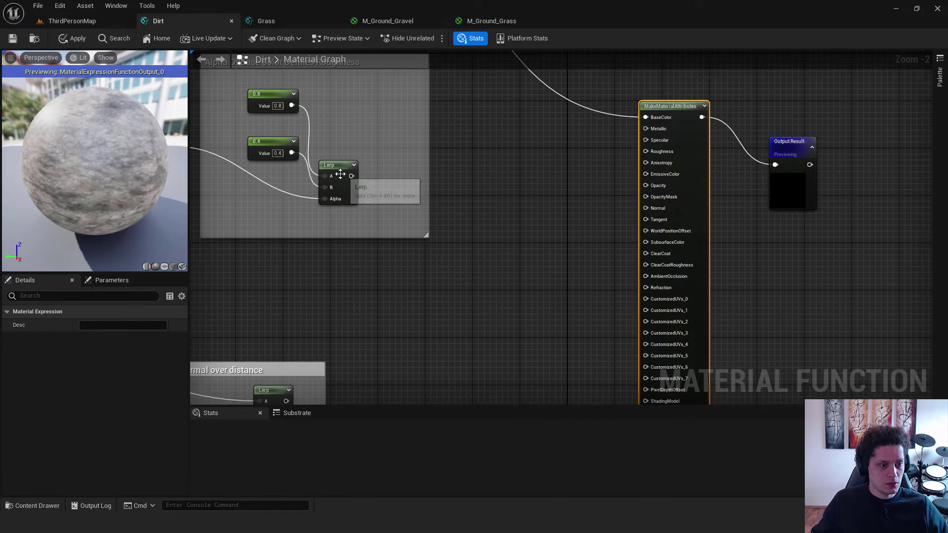
drag(351, 176, 654, 152)
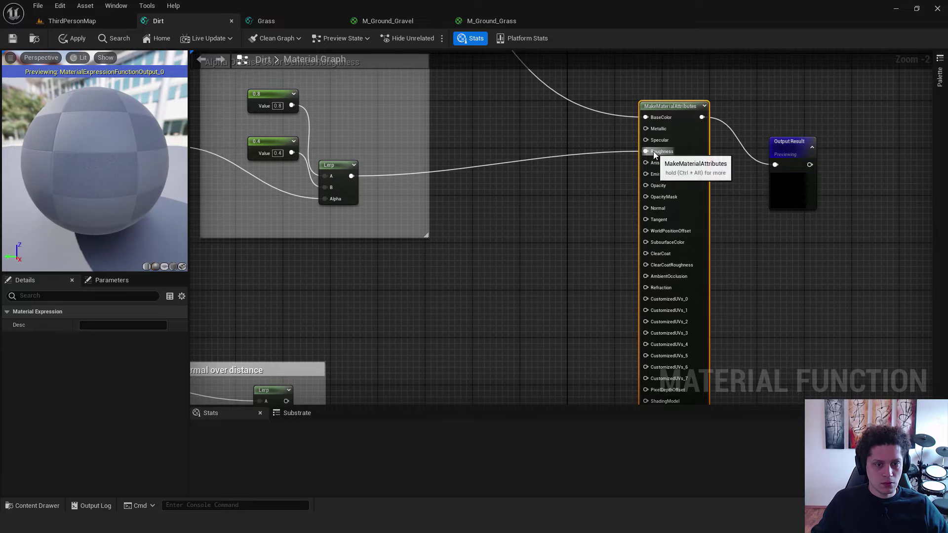
- Trace the Normal wiring in M_Ground_Gravel and connect the flat-normal fade Lerp to Normal on MakeMaterialAttributes in Dirt
click(385, 22)
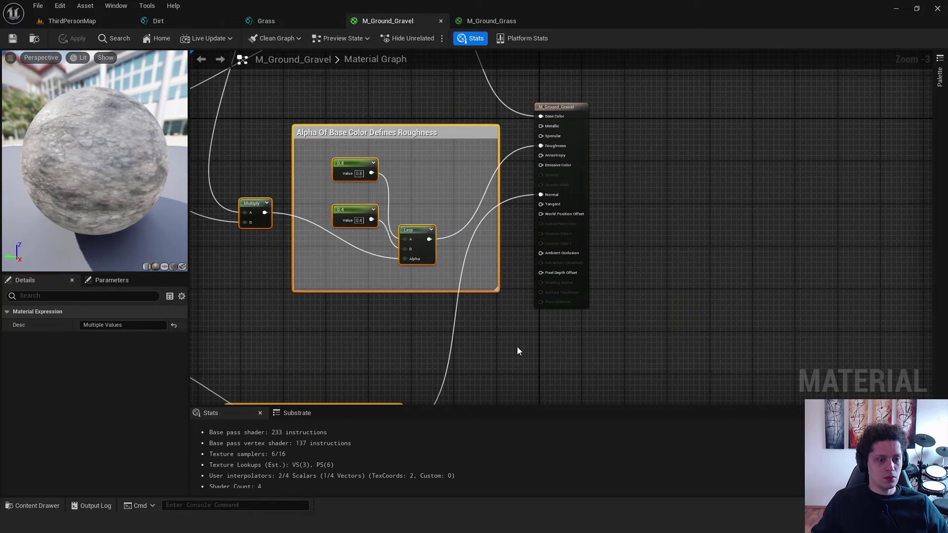
right_drag(518, 350, 516, 191)
right_drag(491, 134, 455, 203)
click(176, 17)
drag(312, 292, 662, 102)
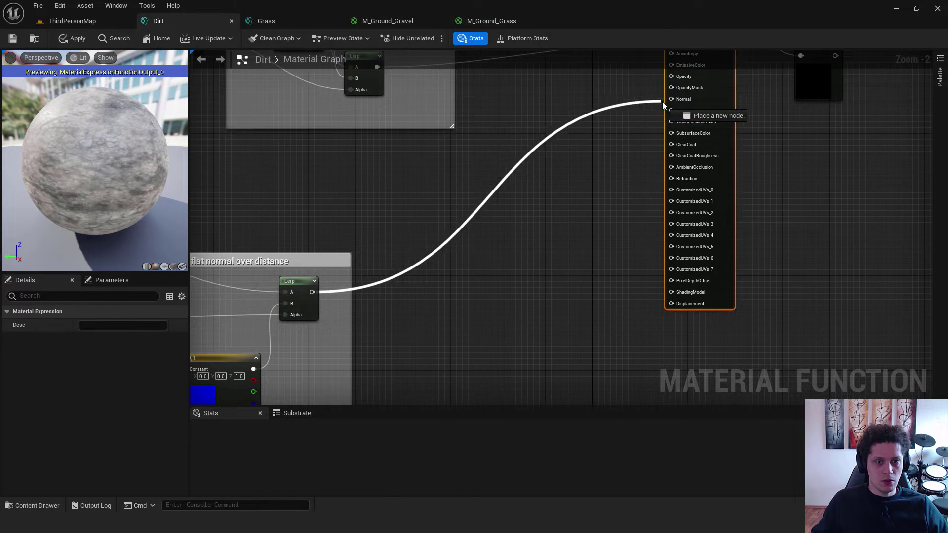
drag(662, 102, 672, 100)
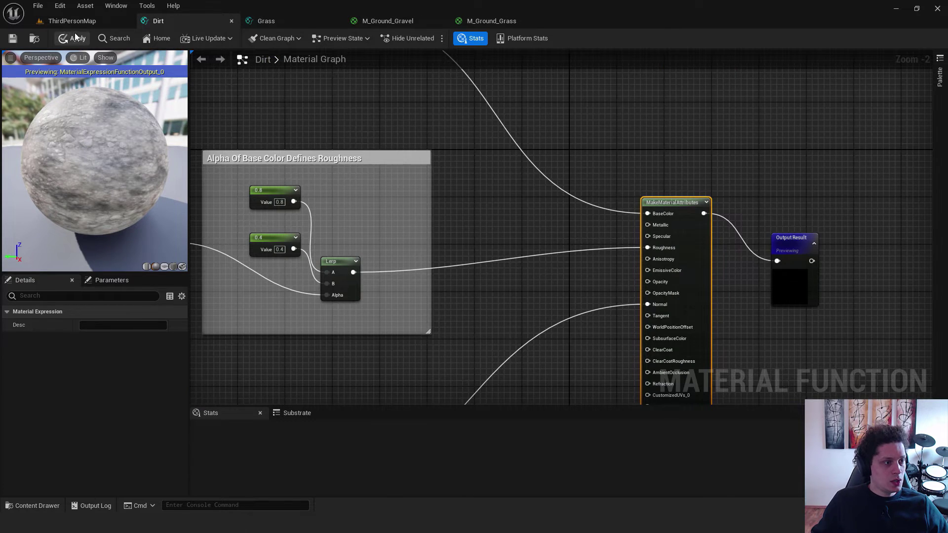
- Apply and save the Dirt material function, then open the M_Master material from the Content folder
click(75, 38)
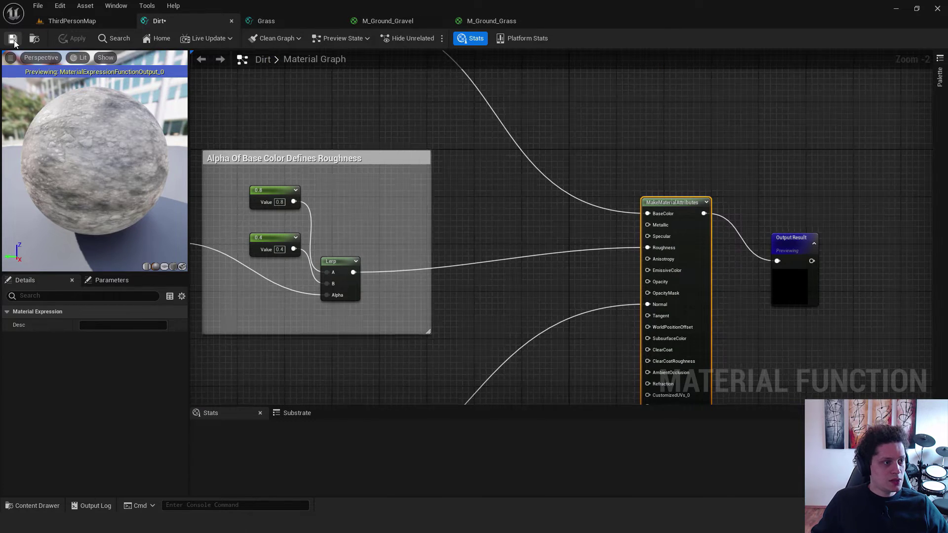
click(13, 40)
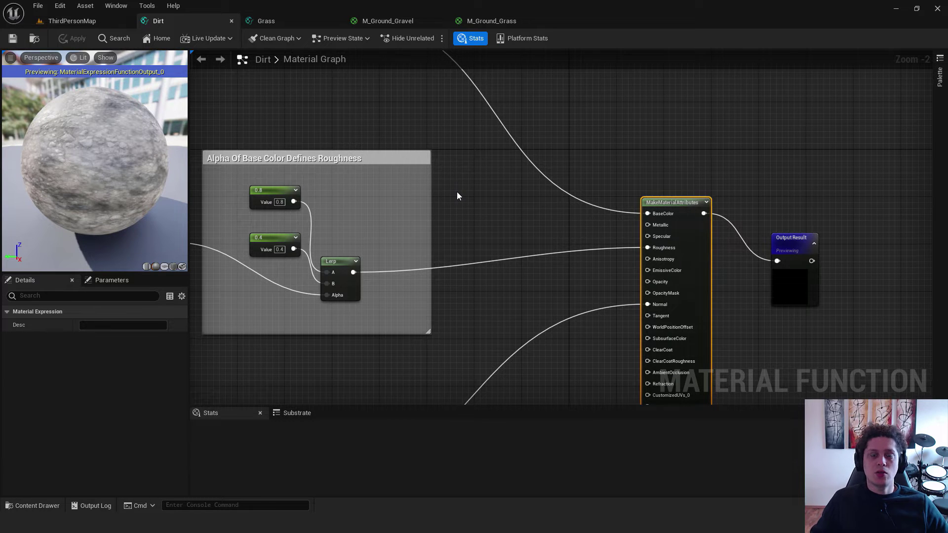
click(67, 23)
double_click(416, 420)
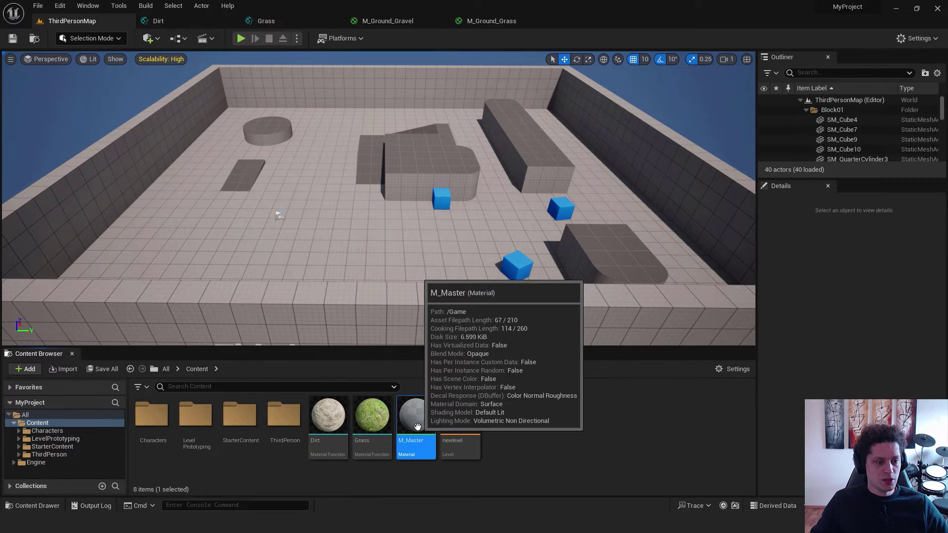
- Clear the asset search in the Content folder and place the Dirt and Grass material functions in the M_Master graph
key(ctrl+space)
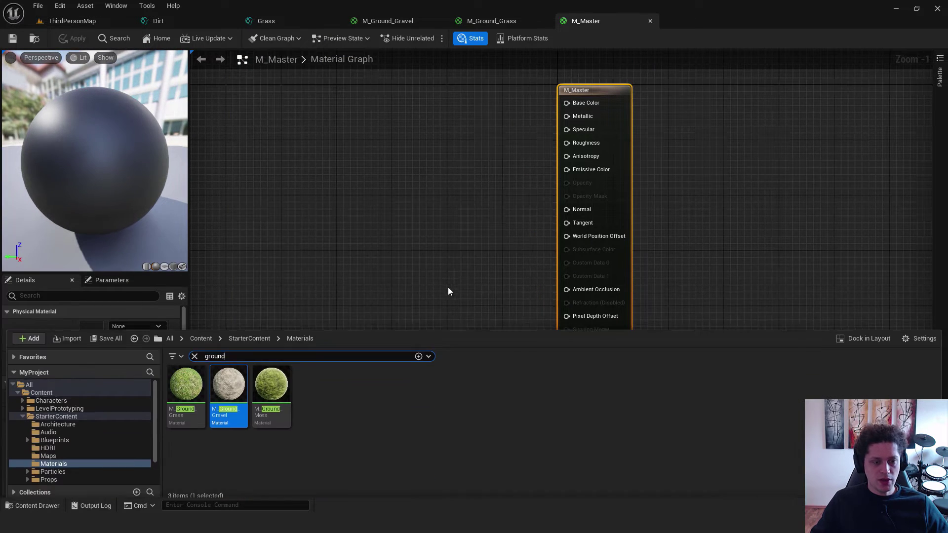
click(55, 389)
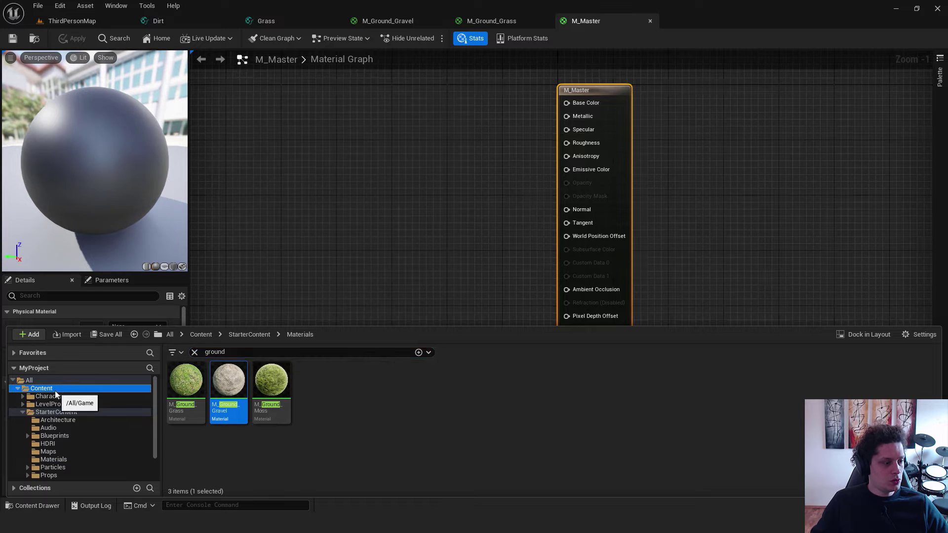
click(194, 352)
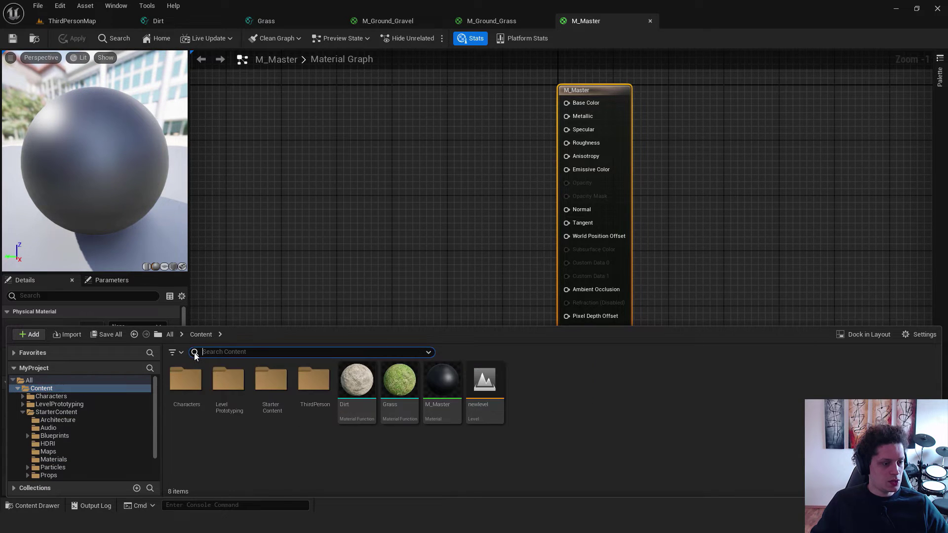
click(316, 380)
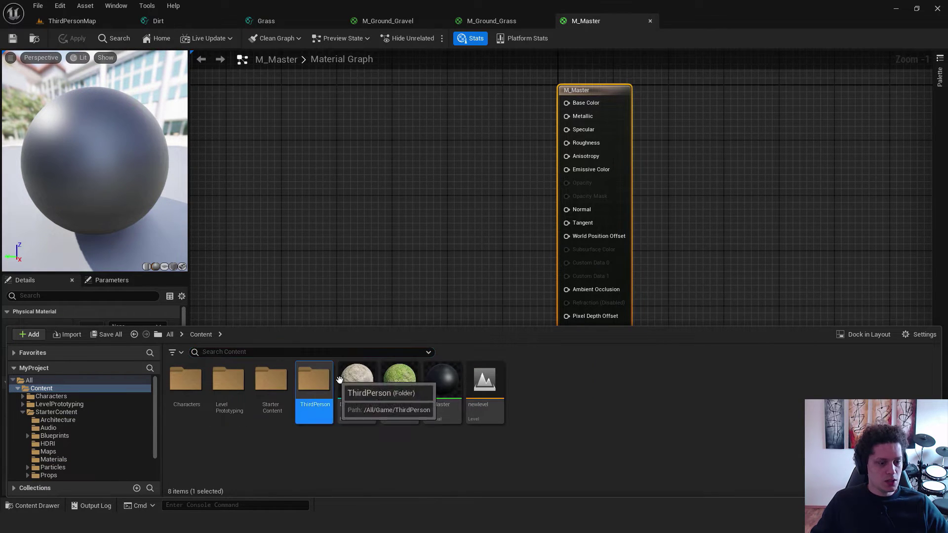
click(356, 383)
ctrl+click(397, 382)
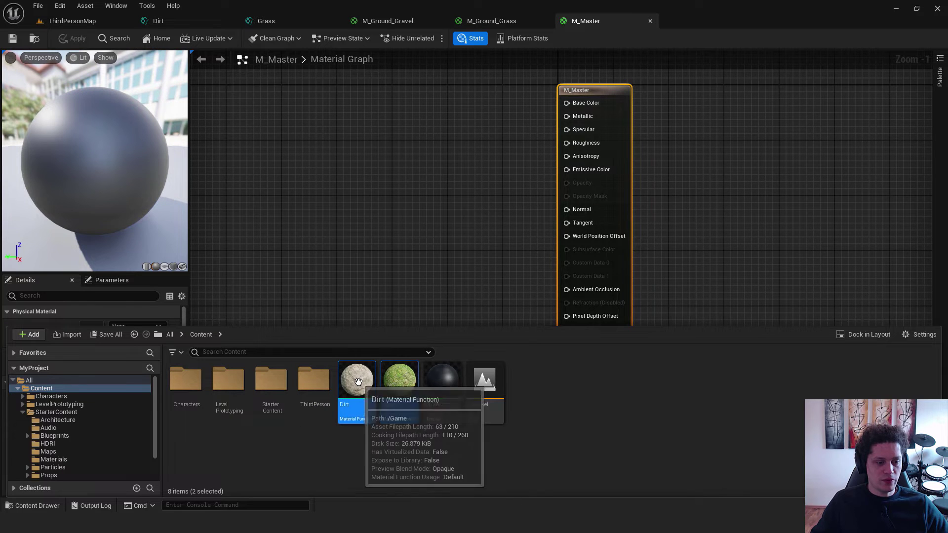
drag(346, 375, 296, 165)
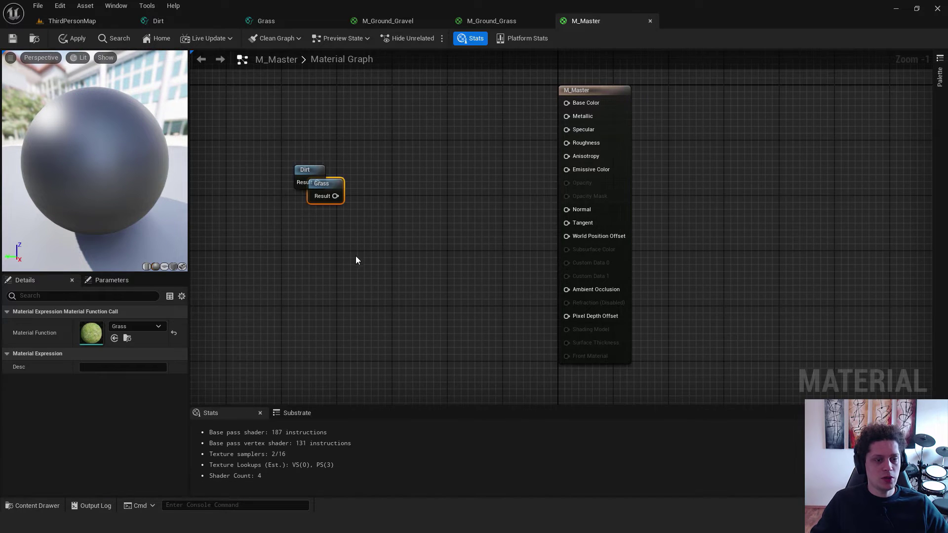
- Spread the overlapping function nodes apart, with Dirt above and Grass well below it, away from the M_Master result node
right_drag(355, 256, 535, 250)
drag(496, 176, 359, 117)
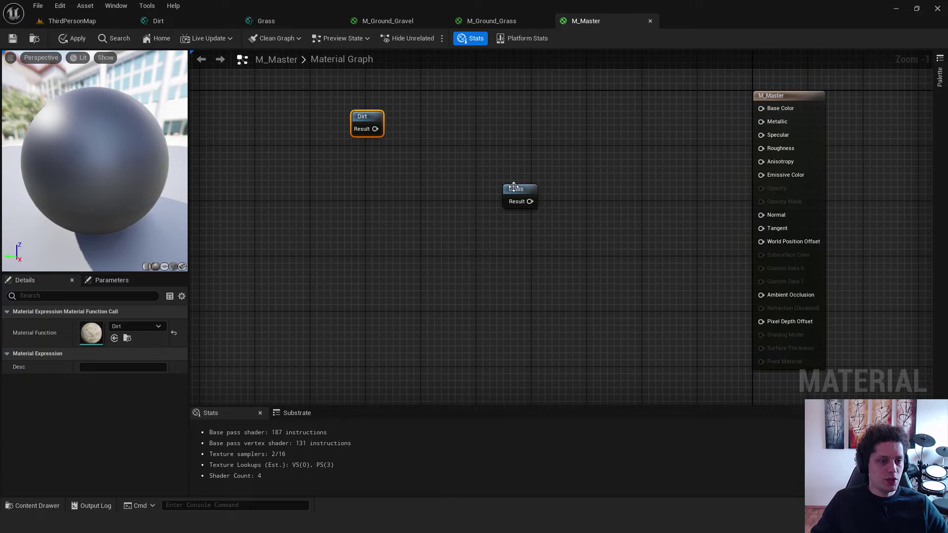
drag(521, 189, 365, 363)
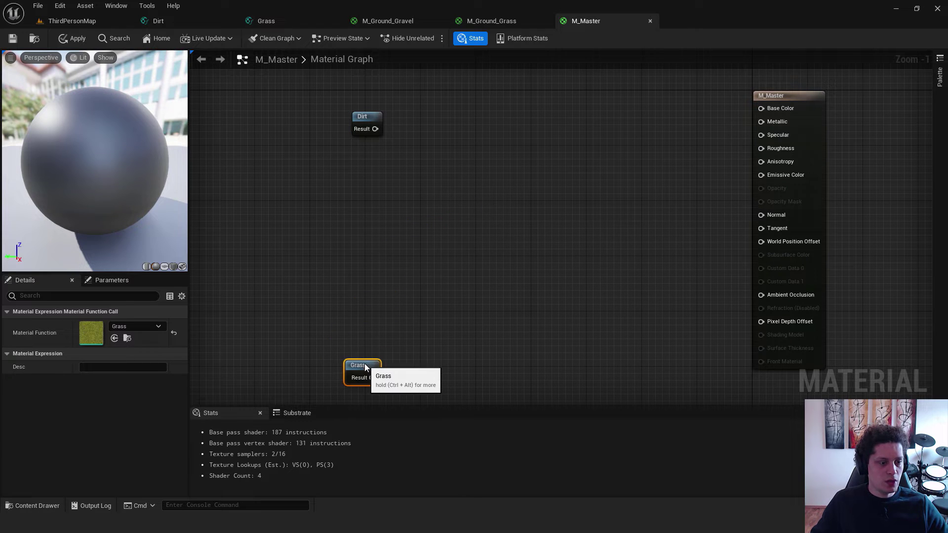
click(608, 101)
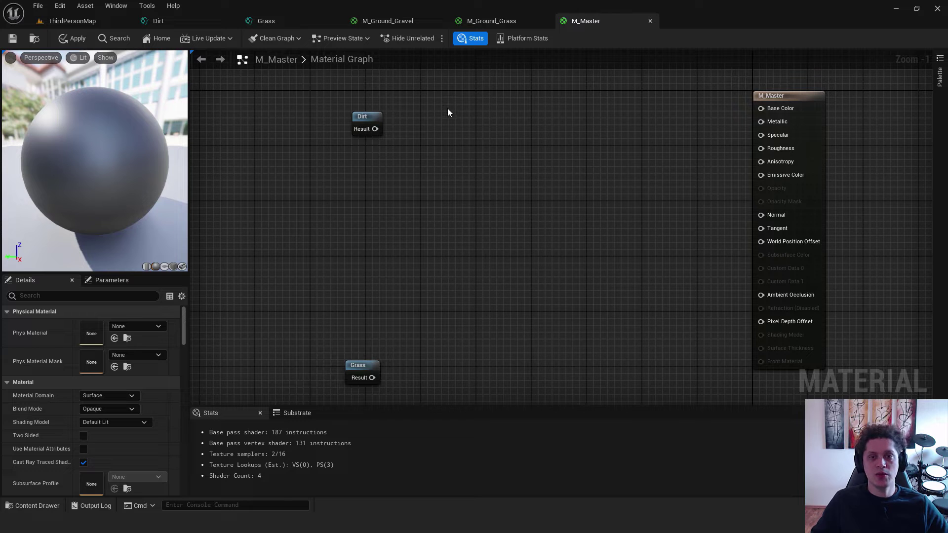
- Add a BreakMaterialAttributes node beside Dirt and connect Dirt's Result to its Attr input
right_click(436, 119)
text(break)
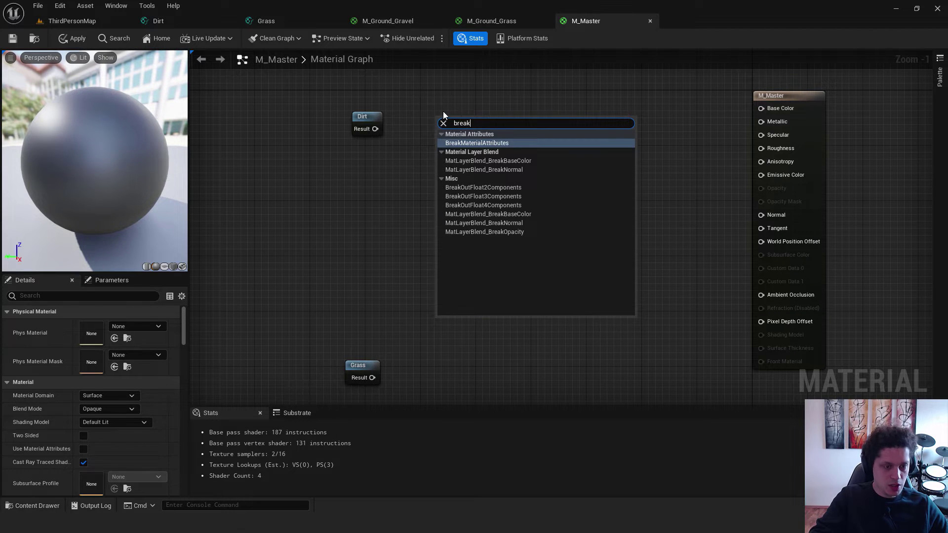
click(489, 143)
right_drag(501, 153, 504, 128)
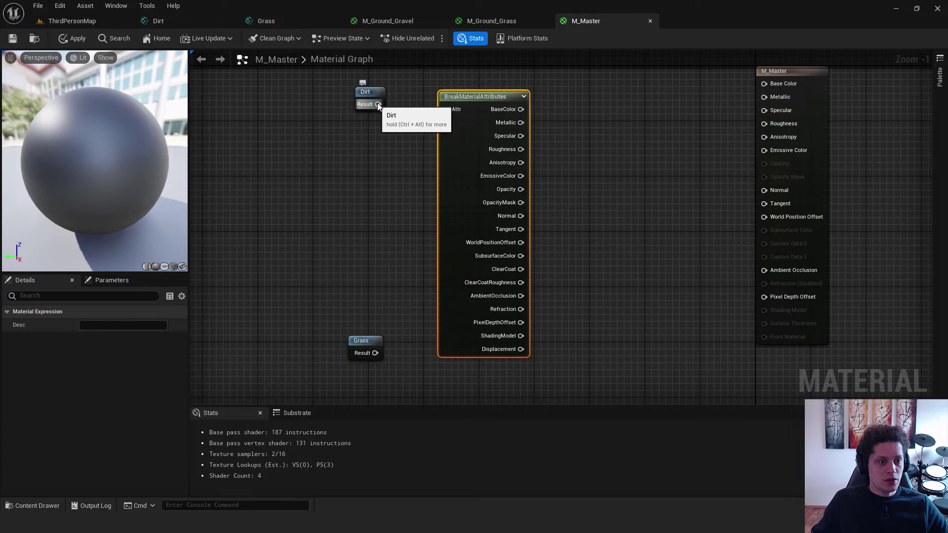
drag(378, 104, 445, 105)
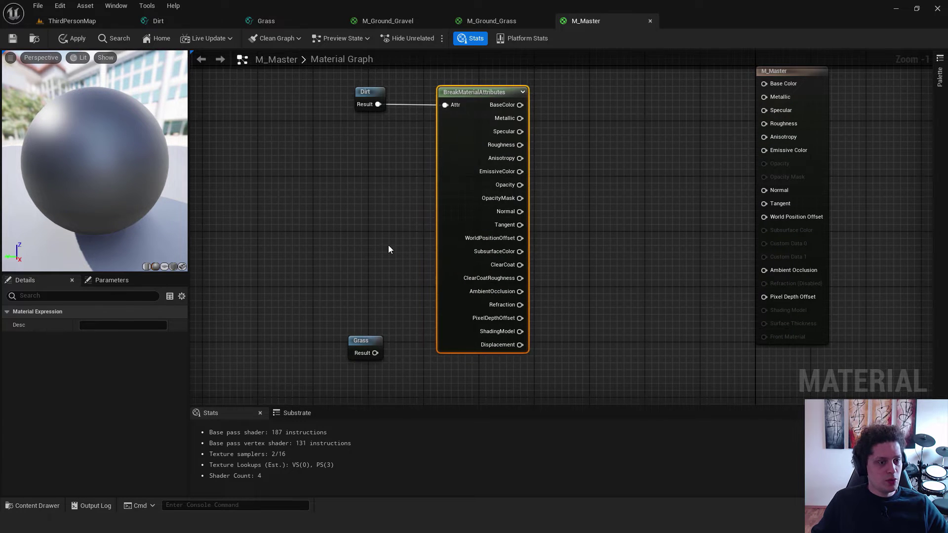
- Duplicate the BreakMaterialAttributes node, place the copy beside Grass, and connect Grass's Result to its Attr input
right_drag(388, 245, 402, 123)
key(ctrl+d)
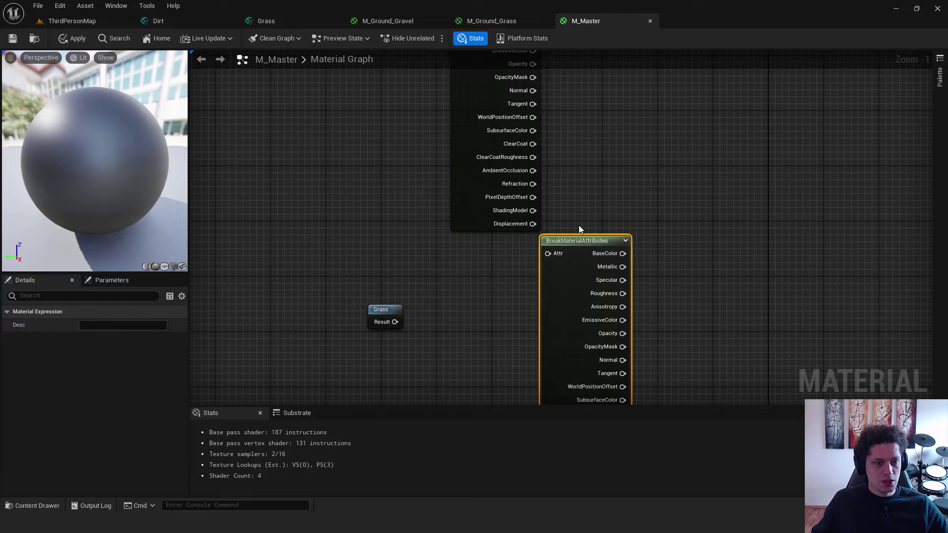
drag(589, 242, 503, 311)
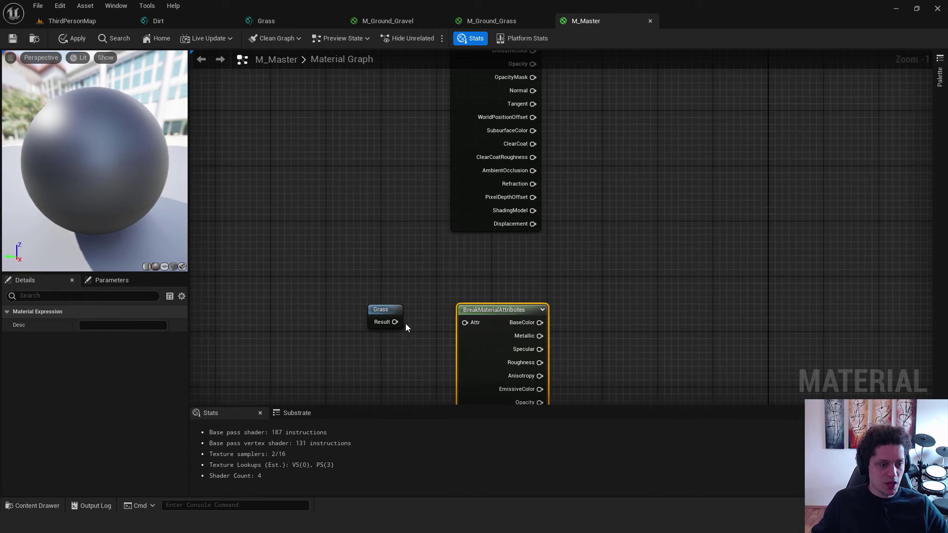
drag(395, 322, 463, 322)
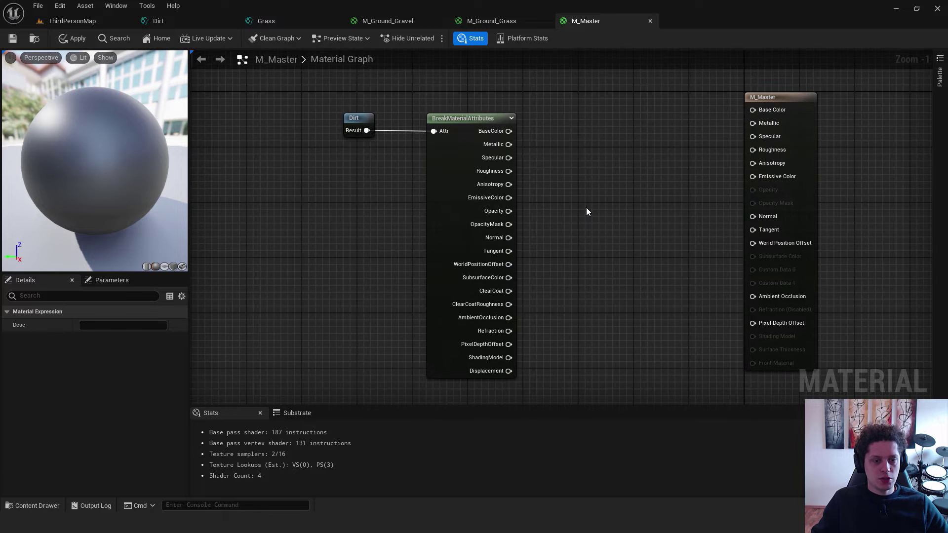
- Add a Lerp node, connect Dirt's BaseColor to A and Grass's BaseColor to B, and apply the material
right_click(585, 207)
text(lerp)
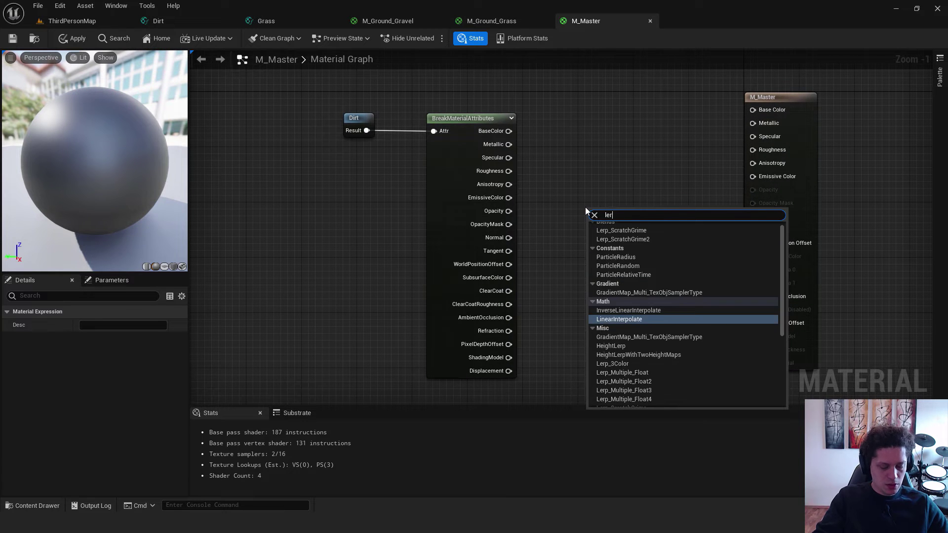
key(Return)
drag(508, 131, 594, 227)
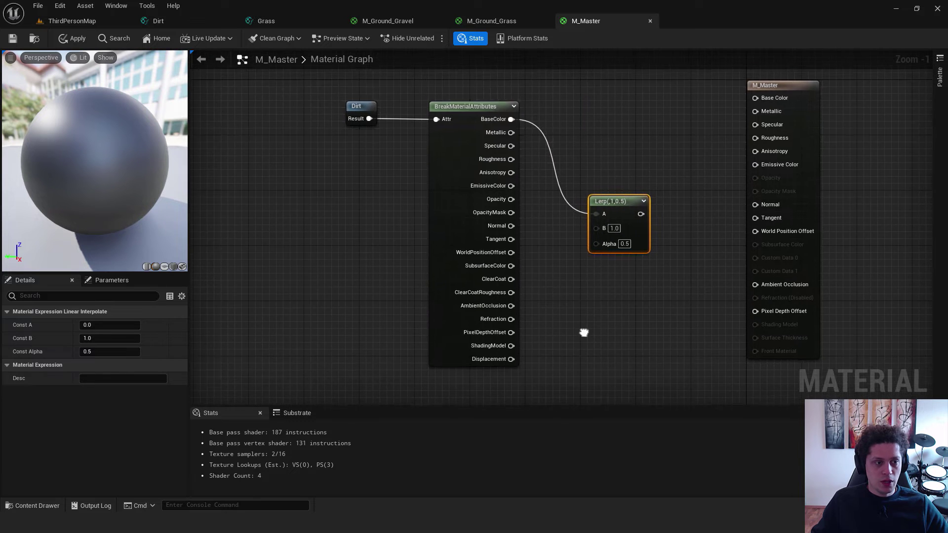
right_drag(582, 332, 586, 218)
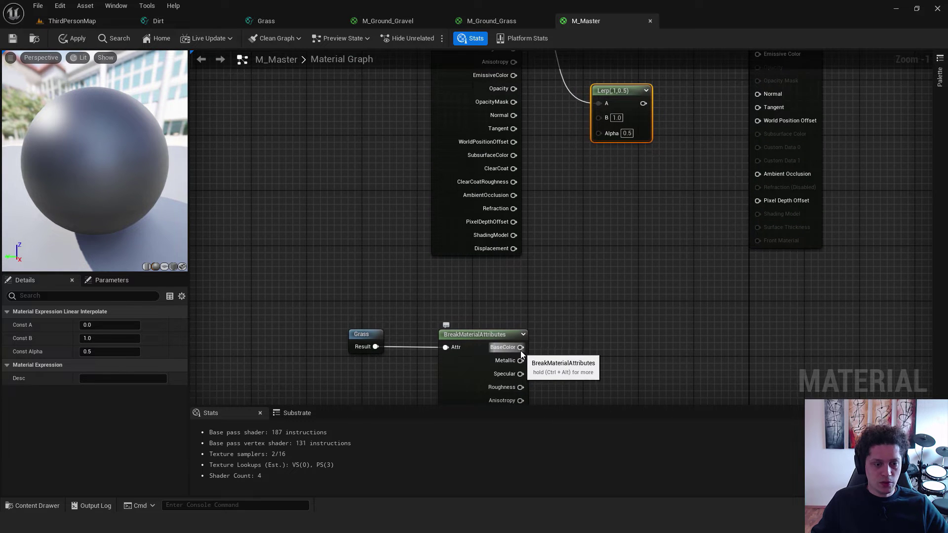
drag(521, 347, 595, 127)
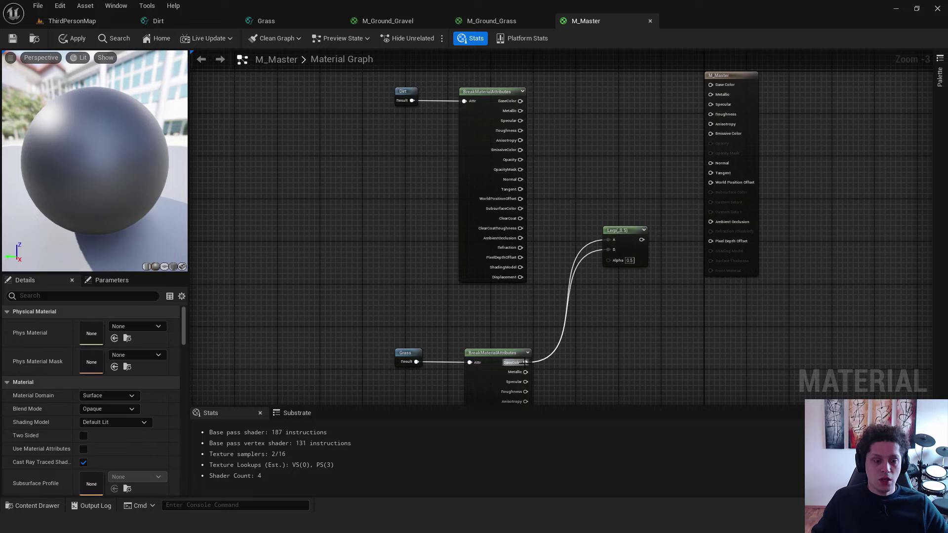
key(ctrl+z)
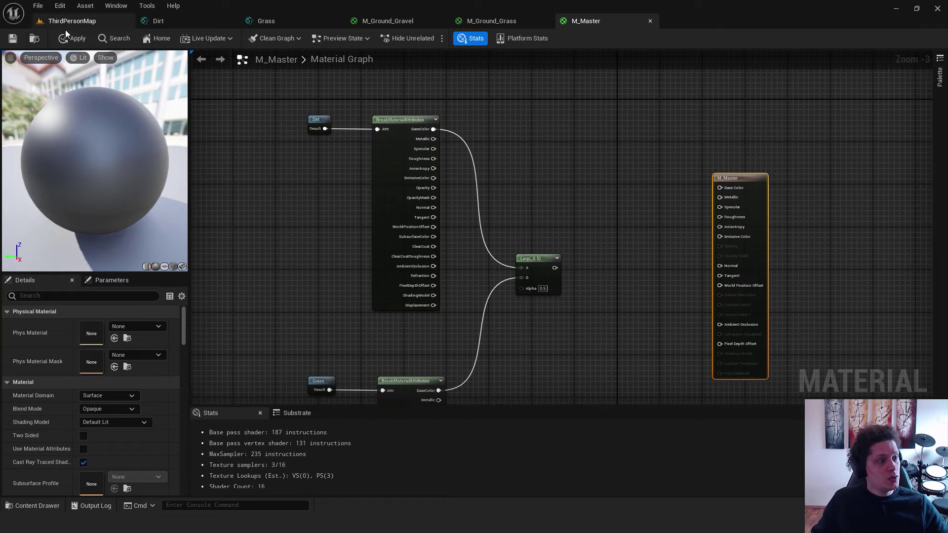
click(68, 37)
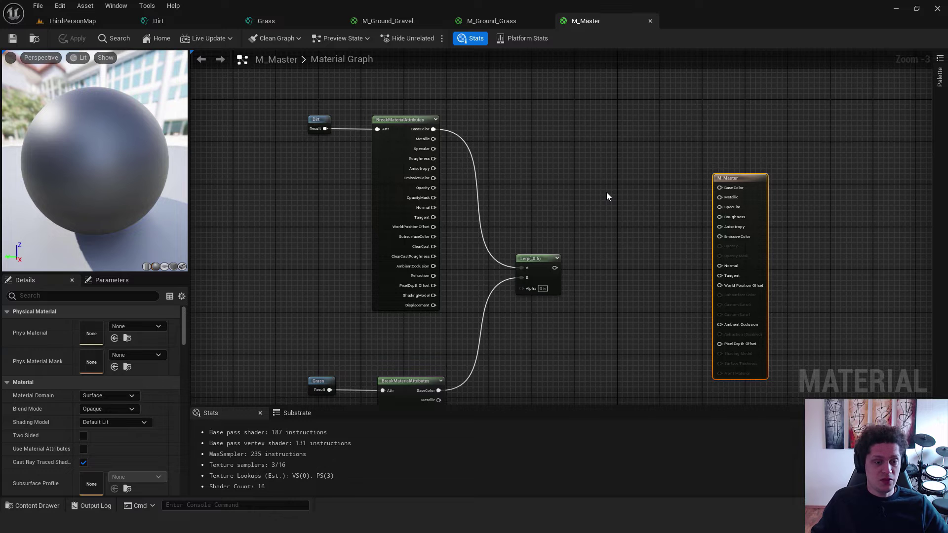
- Add a WorldAlignedBlend node below the Lerp and connect its Alpha output to the Lerp's Alpha input
right_drag(613, 216, 594, 149)
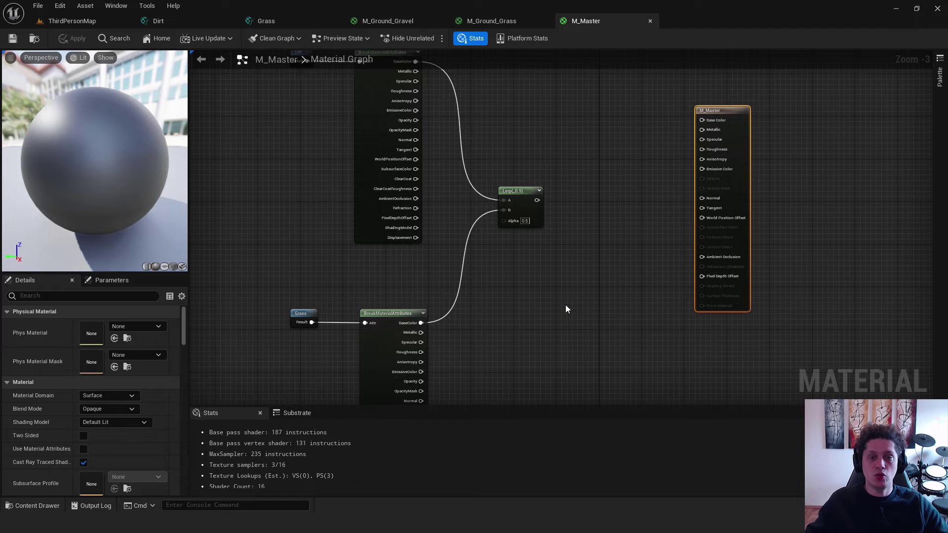
right_drag(513, 292, 542, 207)
right_click(529, 259)
text(w)
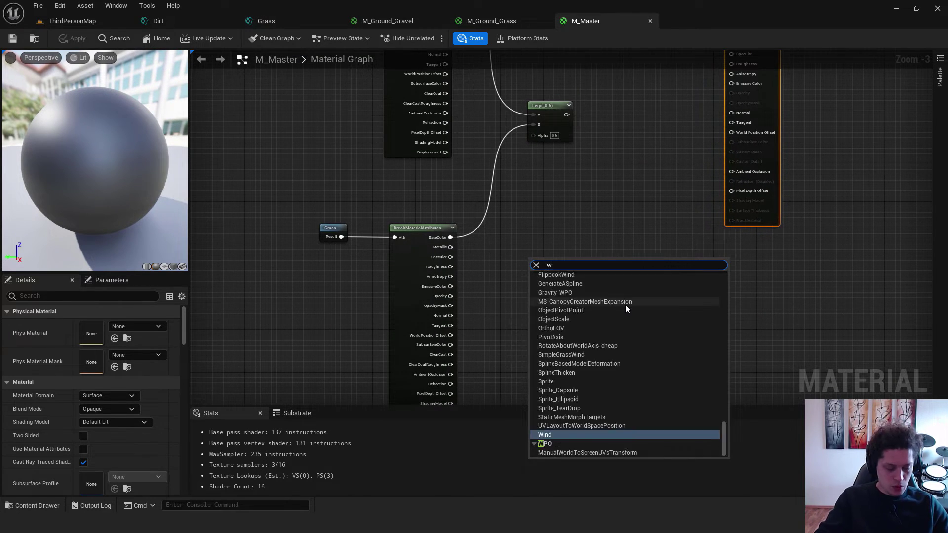
text(orldalign)
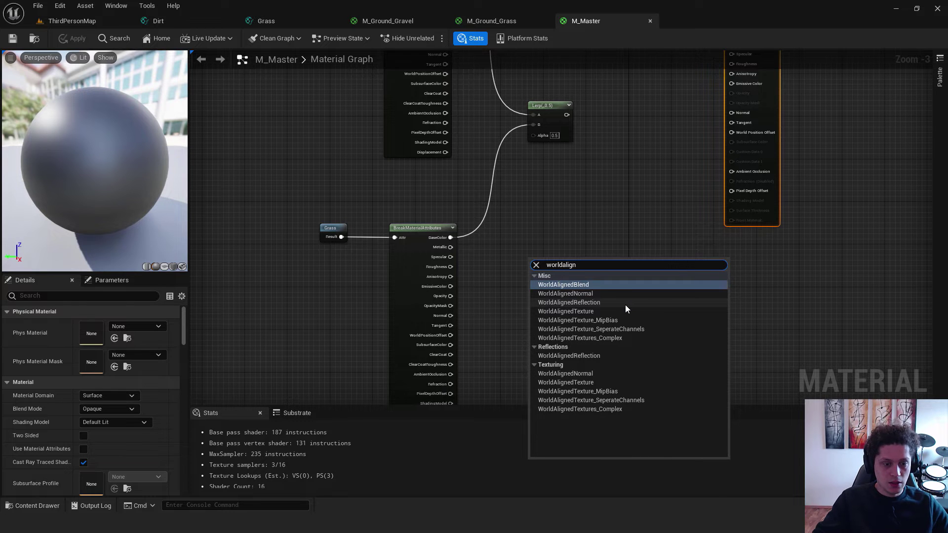
key(Return)
scroll(625, 305, up, 2)
drag(452, 108, 527, 108)
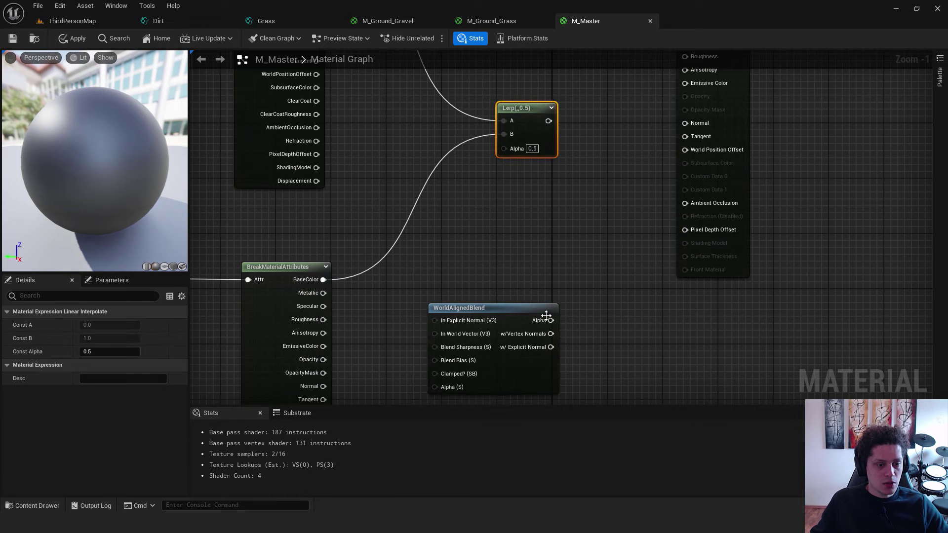
drag(551, 321, 505, 151)
- Move the M_Master result node farther from the Lerp, connect the Lerp output to Base Color, and apply and save the material
right_drag(638, 131, 626, 268)
drag(694, 140, 851, 154)
drag(493, 245, 830, 167)
click(73, 38)
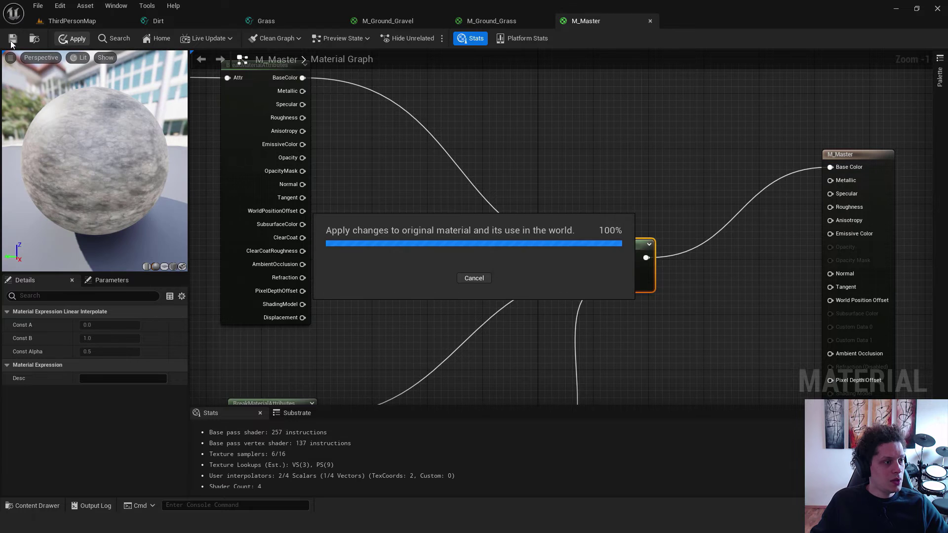
click(14, 44)
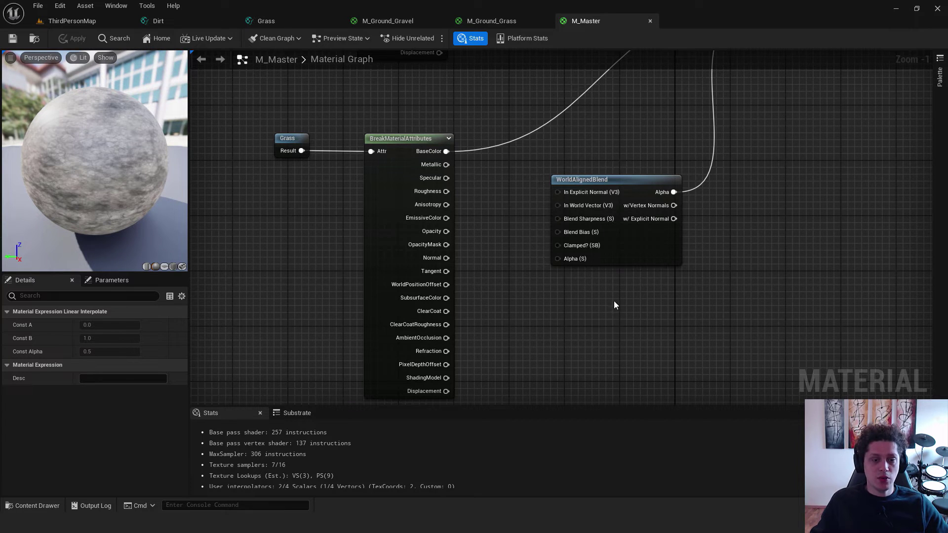
- Add a scalar parameter named Blend below the WorldAlignedBlend node
right_drag(615, 305, 551, 229)
right_click(547, 227)
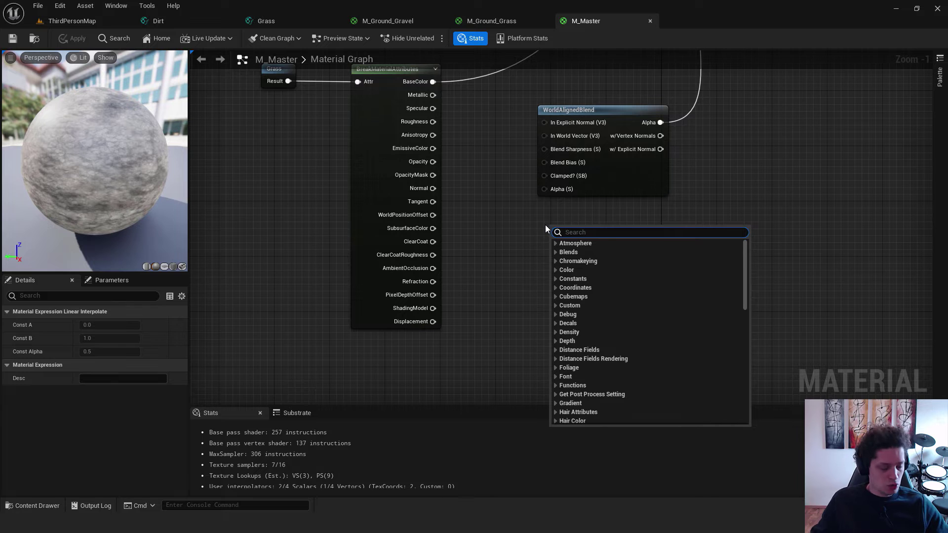
click(545, 224)
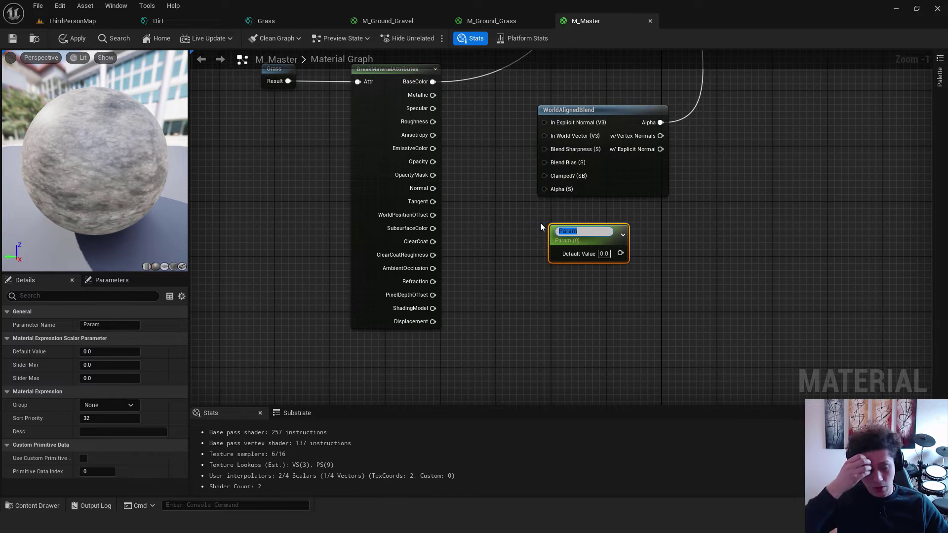
text(Blend)
key(Return)
- Add a second scalar parameter named Sharp below the Blend parameter
right_click(583, 289)
text(sc)
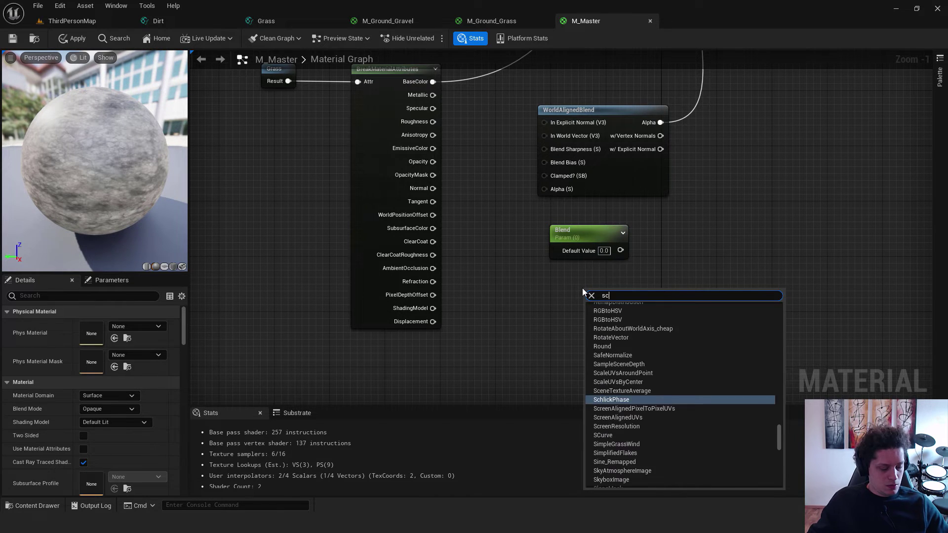
text(alar)
key(Return)
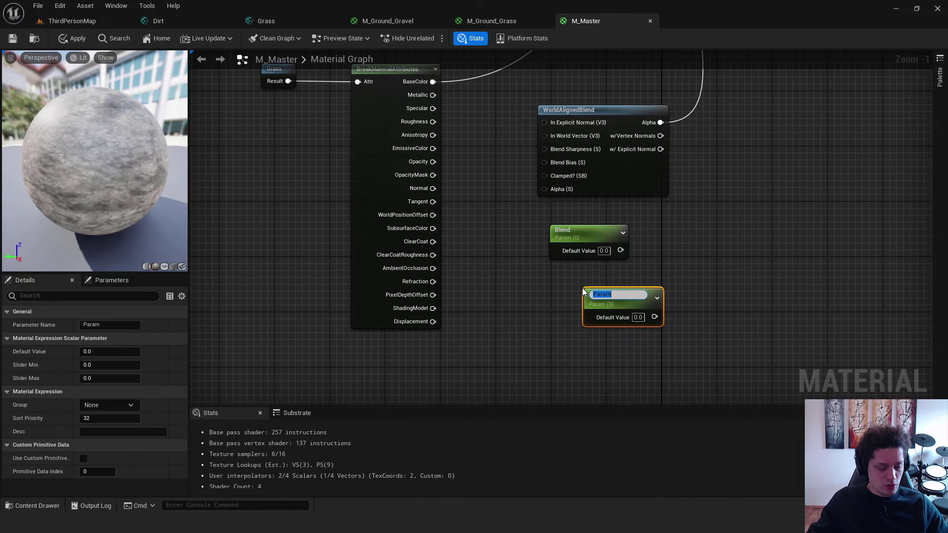
text(Sharp)
key(Return)
- Connect Blend to Blend Bias and Sharp to Blend Sharpness on WorldAlignedBlend, stacking Sharp above Blend beside its inputs
drag(623, 245, 545, 163)
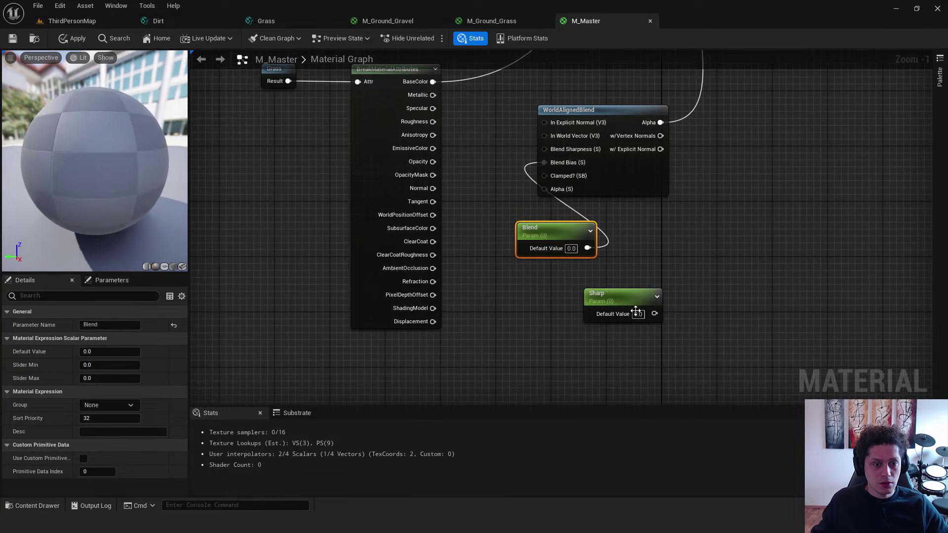
drag(636, 310, 467, 191)
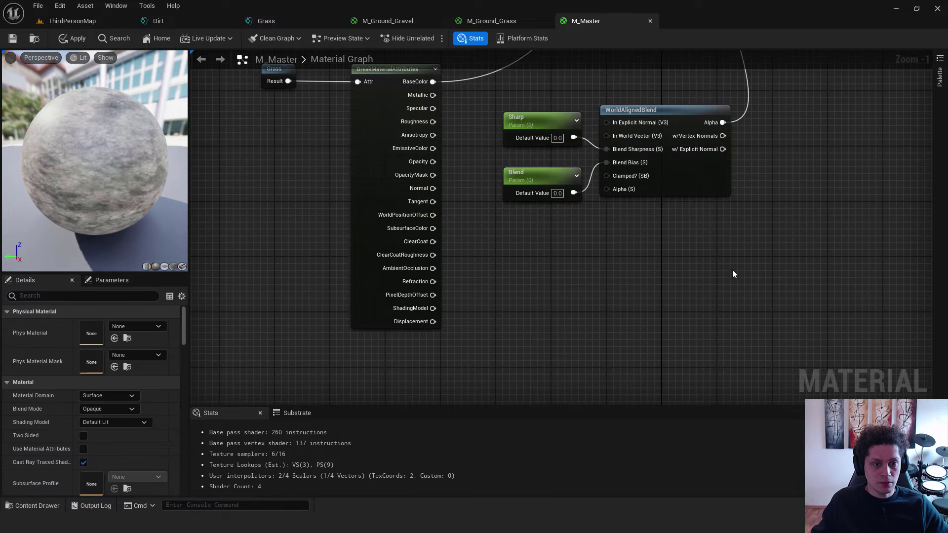
right_drag(733, 269, 591, 328)
right_drag(362, 201, 420, 237)
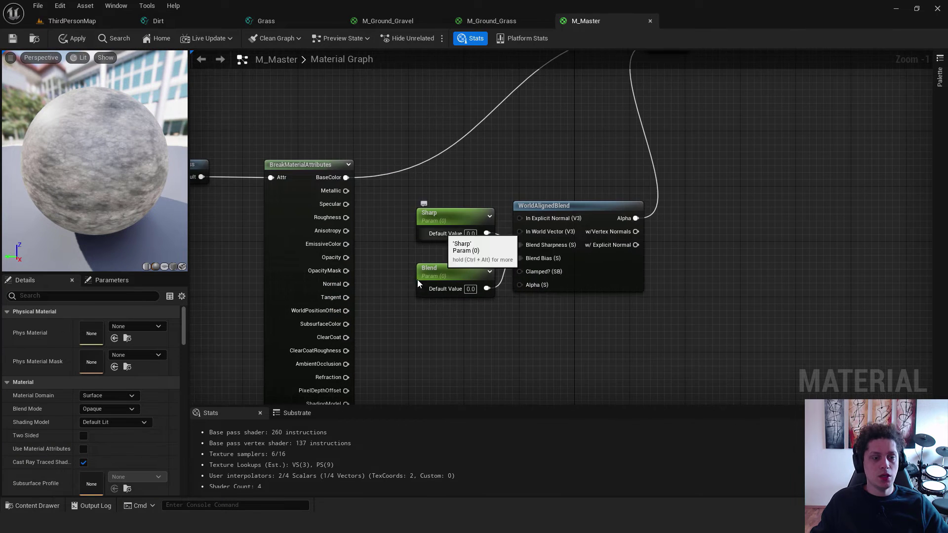
- Set the Sharp parameter's default value to 45
click(449, 219)
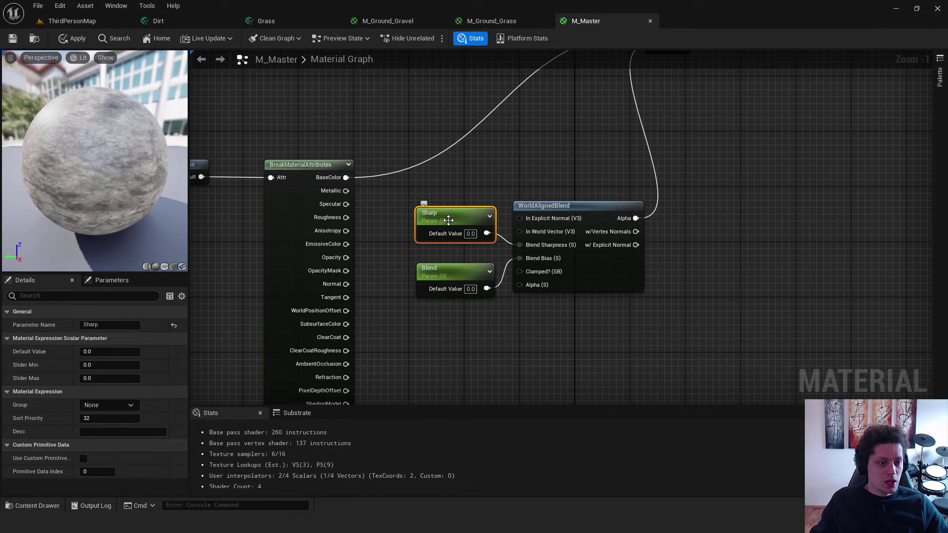
click(88, 351)
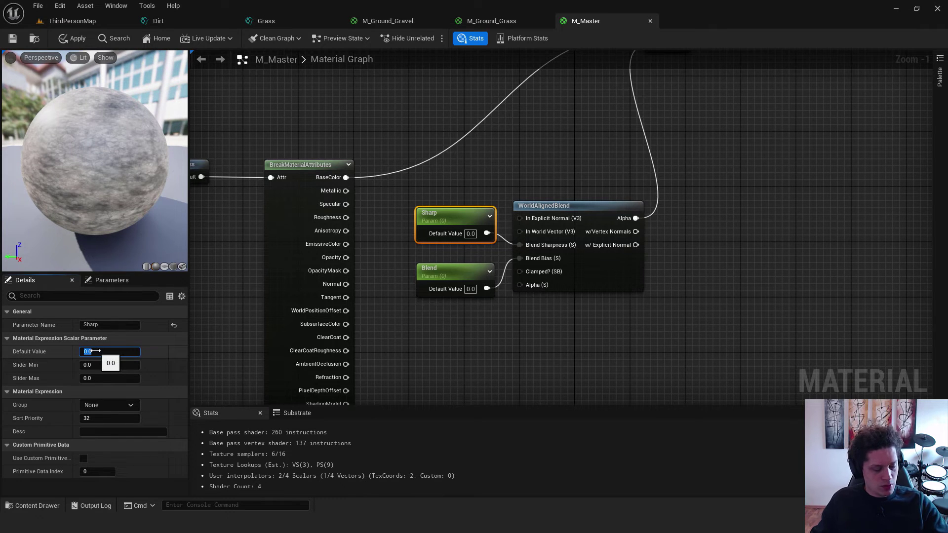
text(45)
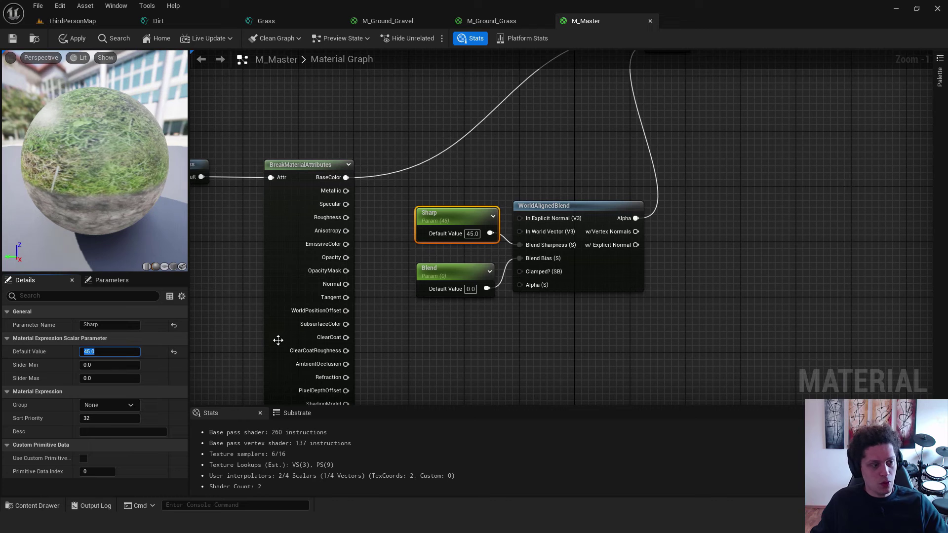
- Set the Blend parameter's default value to -5 and check the dirt and grass blend on the preview sphere
click(440, 271)
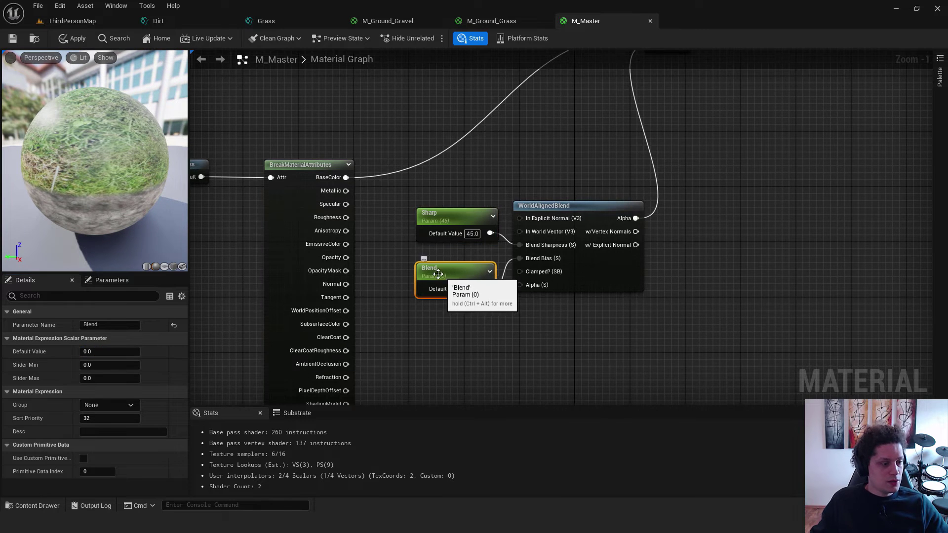
click(99, 351)
text(-5)
key(Return)
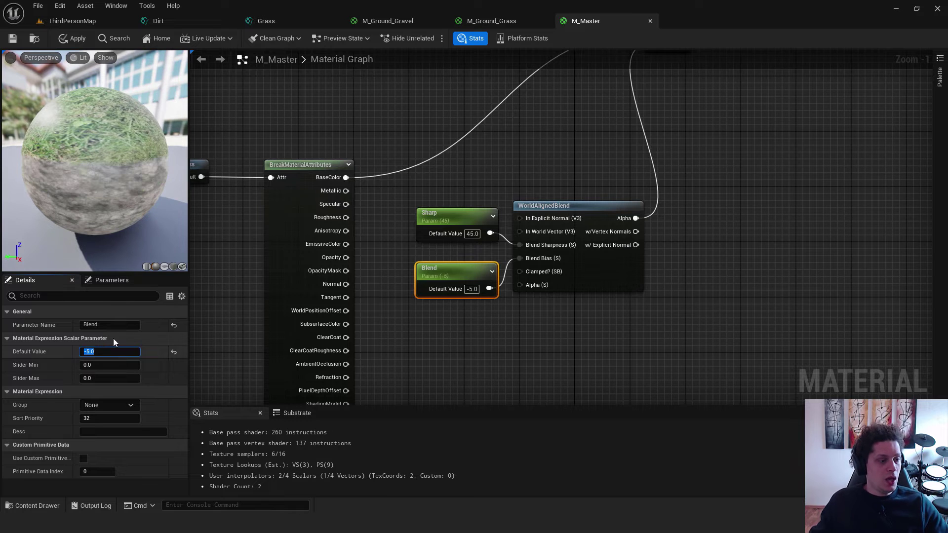
click(367, 139)
drag(162, 155, 64, 127)
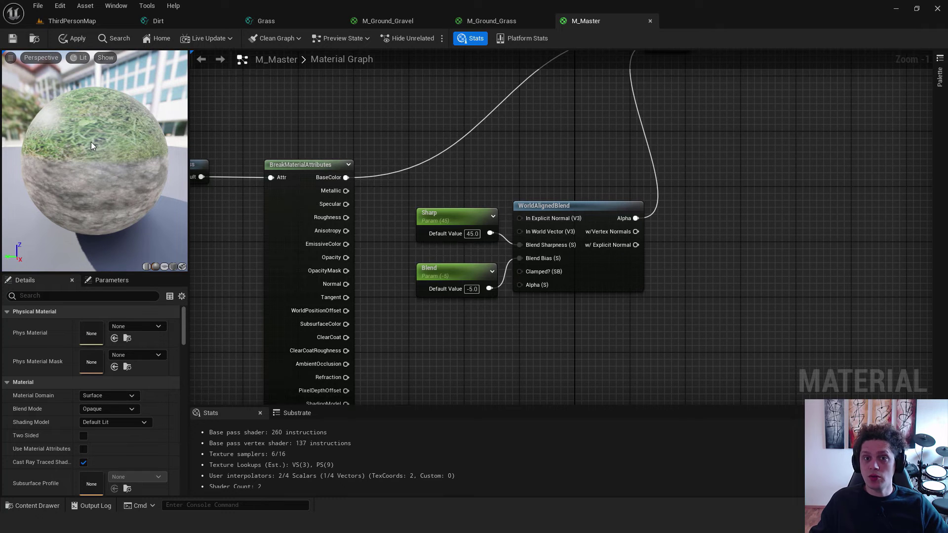
- Add a second Lerp above the first, with Dirt's Roughness into A, Grass's Roughness into B, and WorldAlignedBlend's Alpha into Alpha
scroll(815, 238, down, 3)
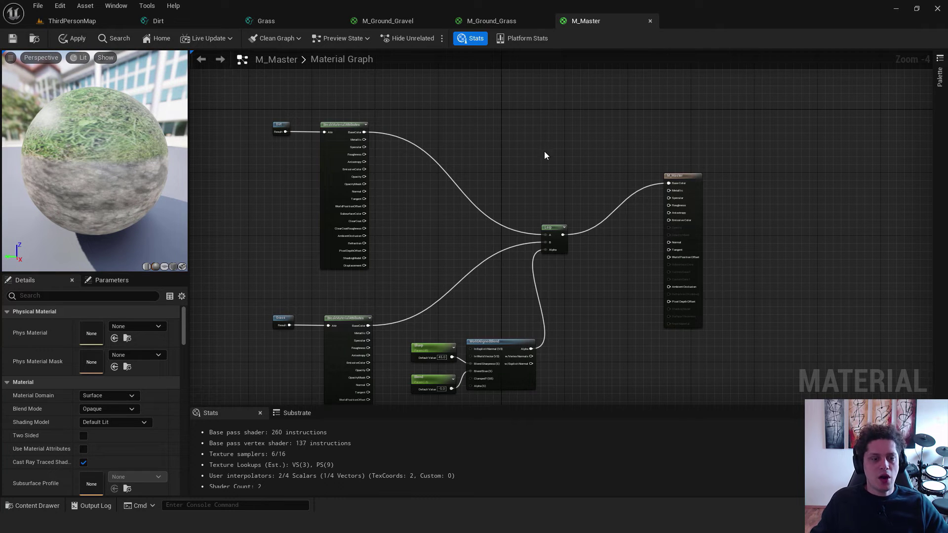
right_click(561, 165)
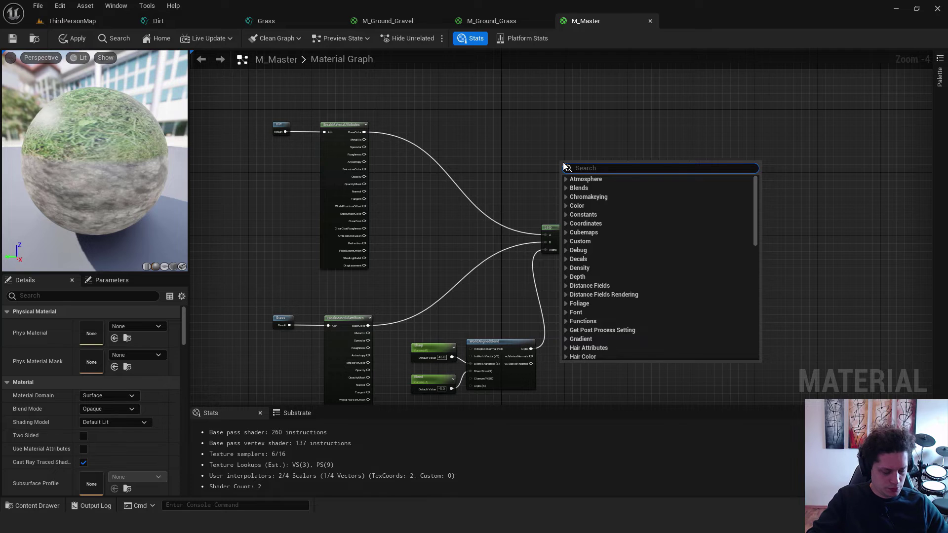
text(lerp)
key(Return)
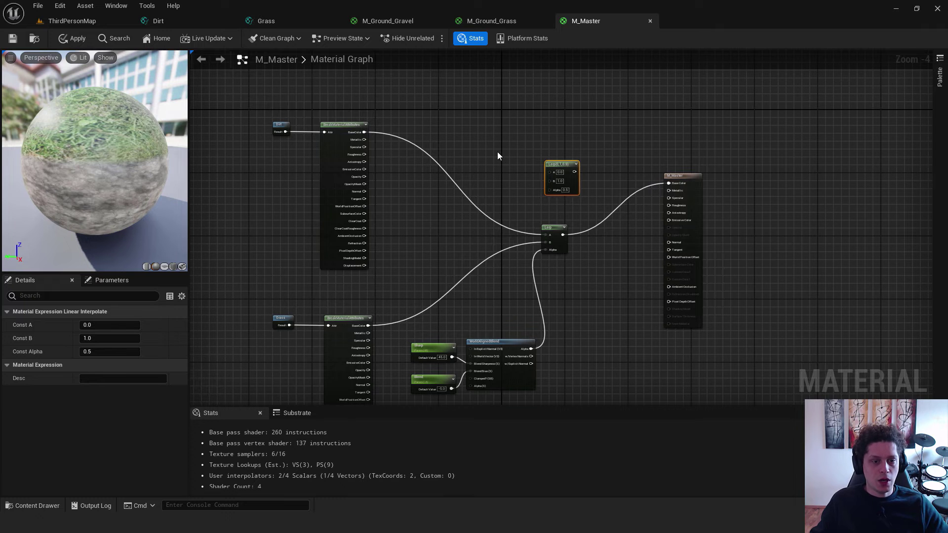
scroll(498, 154, up, 1)
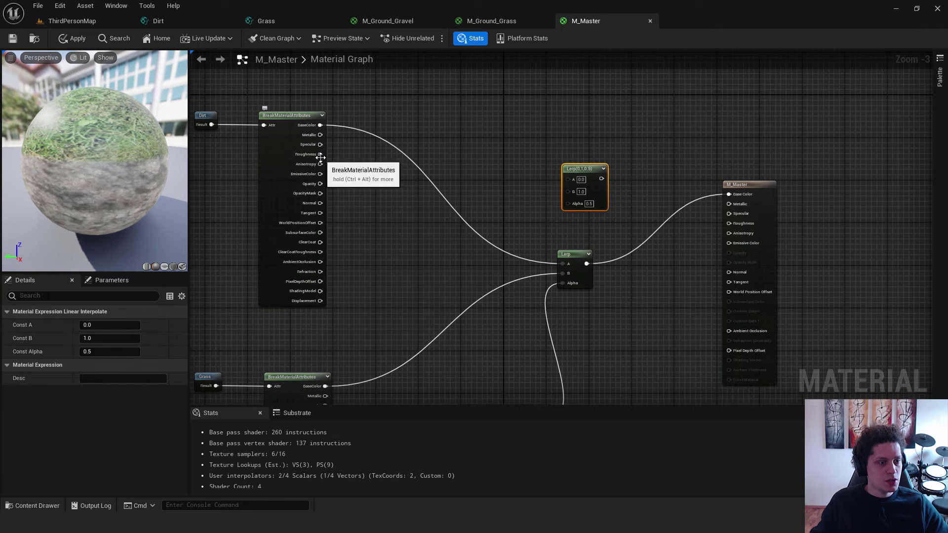
drag(321, 154, 568, 179)
drag(388, 316, 645, 100)
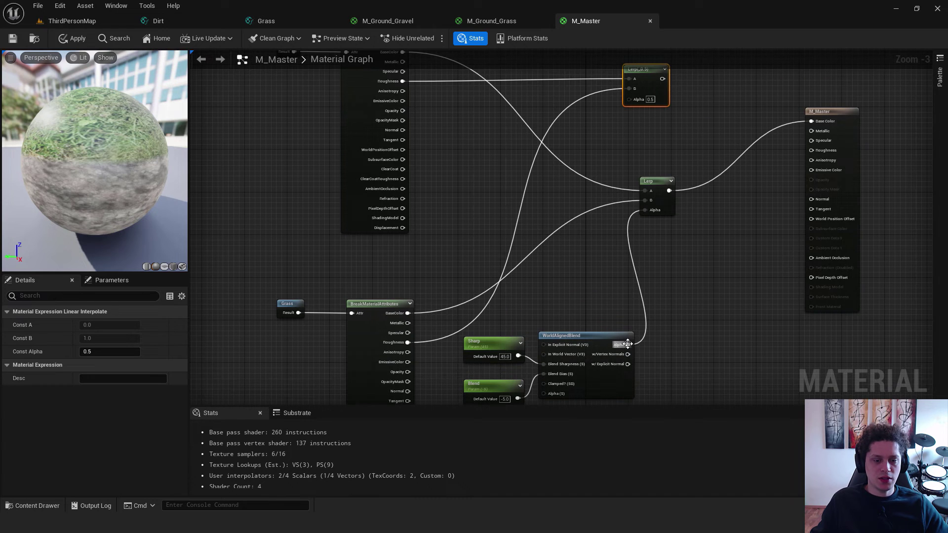
drag(628, 345, 627, 99)
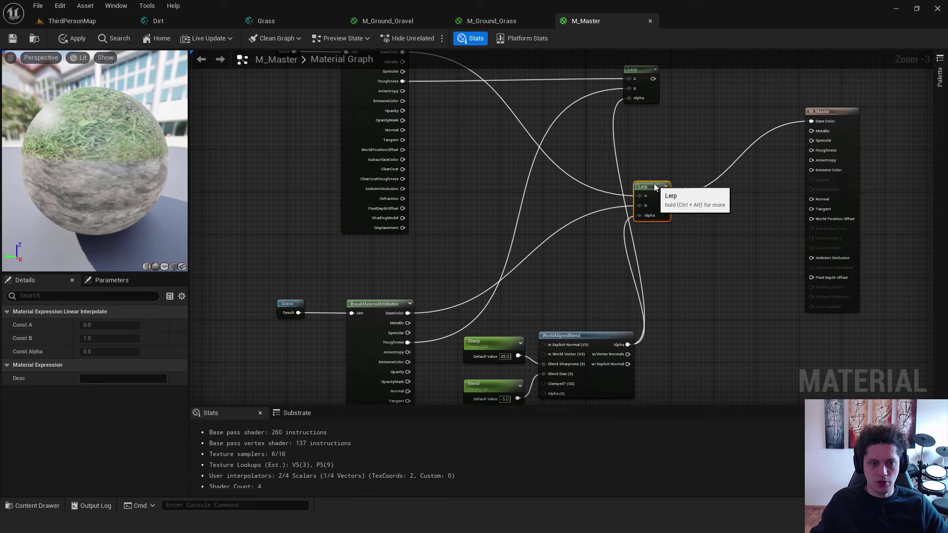
- Shift the base color Lerp aside, connect the roughness Lerp to M_Master's Roughness, and apply and save the material
drag(662, 182, 689, 176)
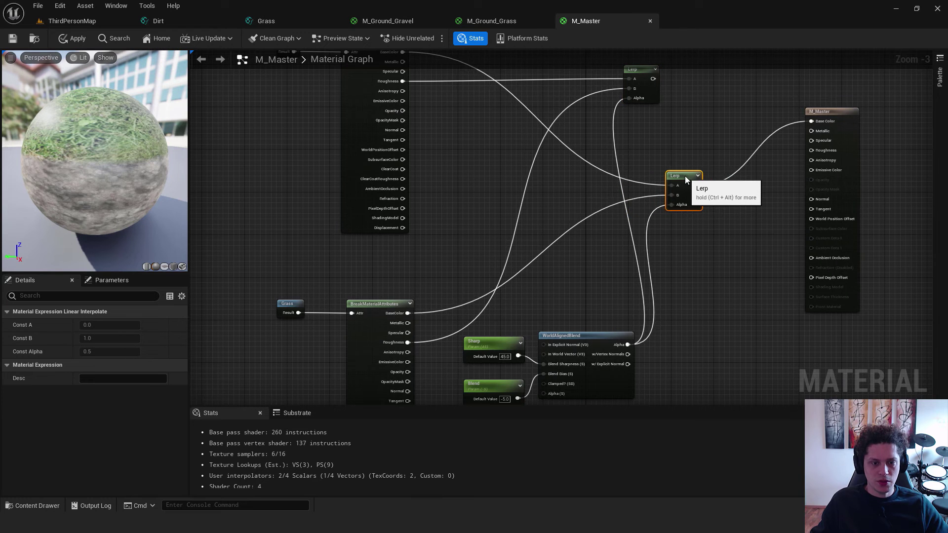
drag(653, 78, 815, 150)
click(73, 38)
click(15, 40)
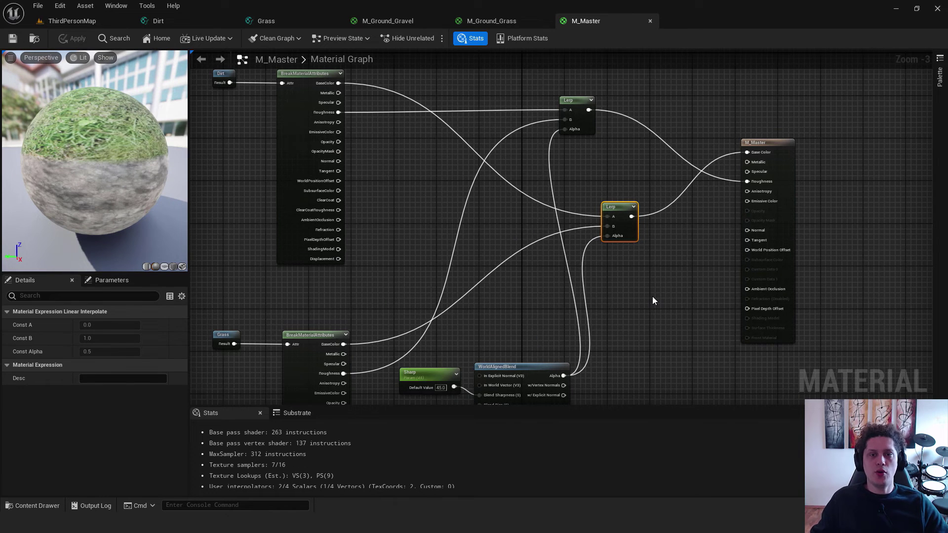
- Add a third Lerp with Dirt's Normal into A, Grass's Normal into B, and WorldAlignedBlend's w/ Explicit Normal into Alpha
right_click(635, 276)
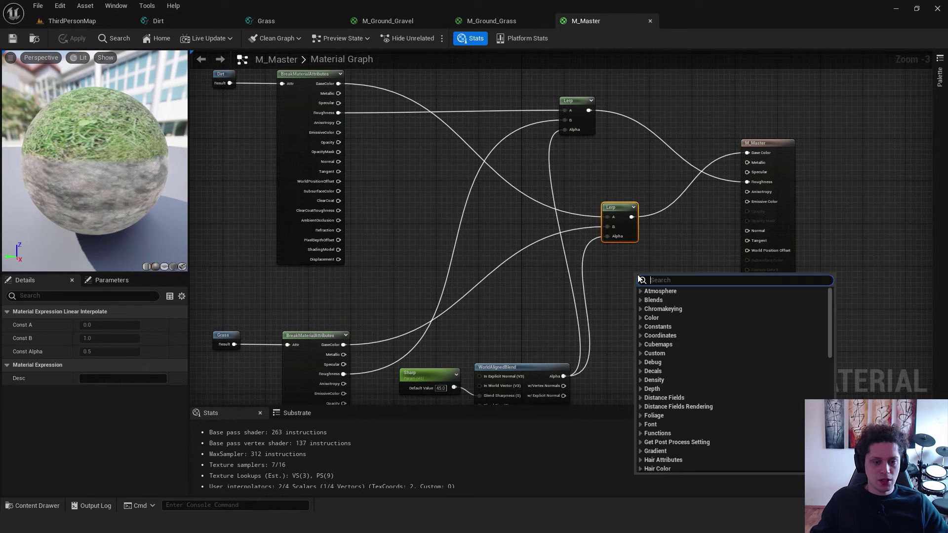
text(lerp)
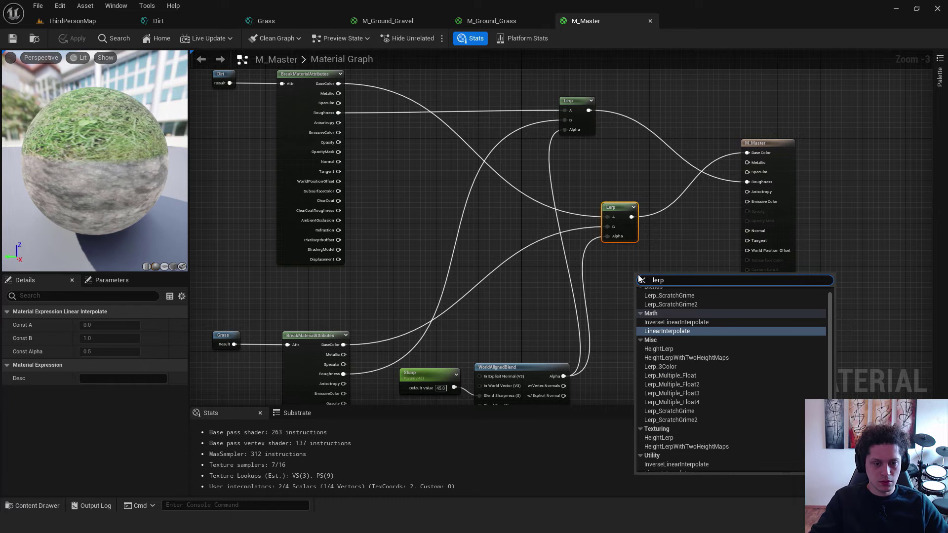
key(Return)
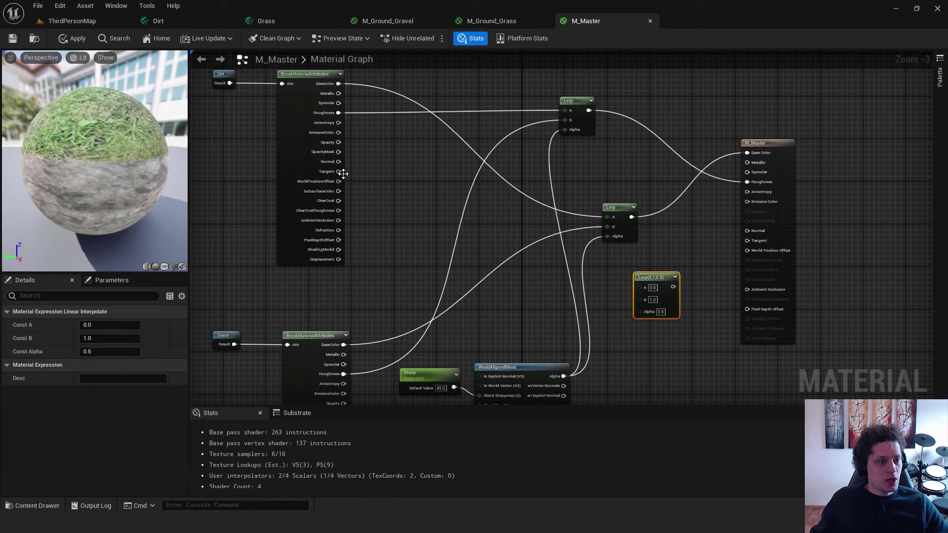
drag(339, 162, 641, 288)
right_drag(490, 316, 506, 224)
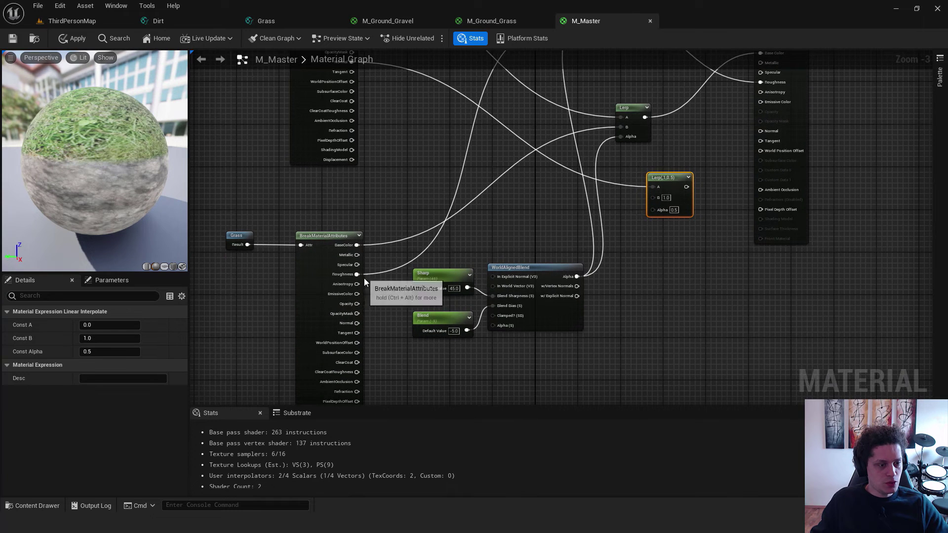
drag(357, 323, 627, 185)
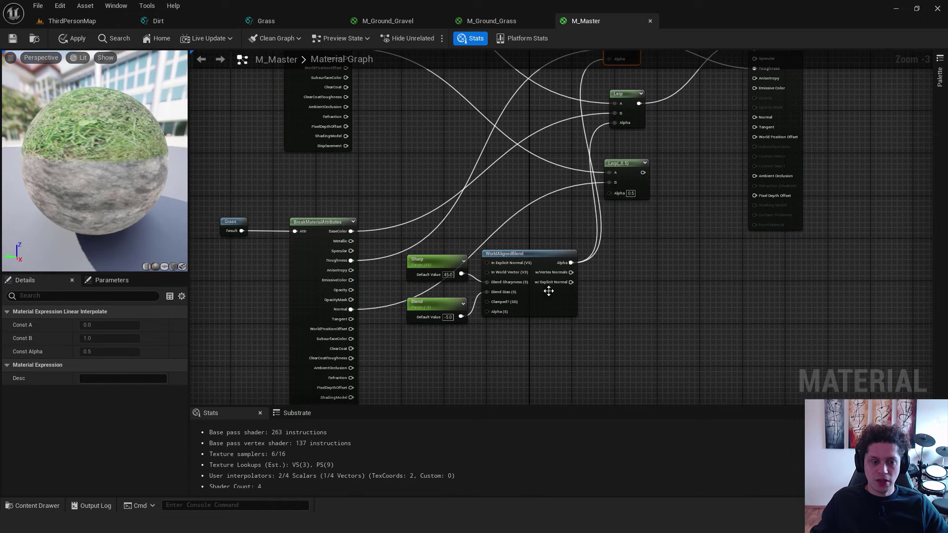
mouse_move(571, 283)
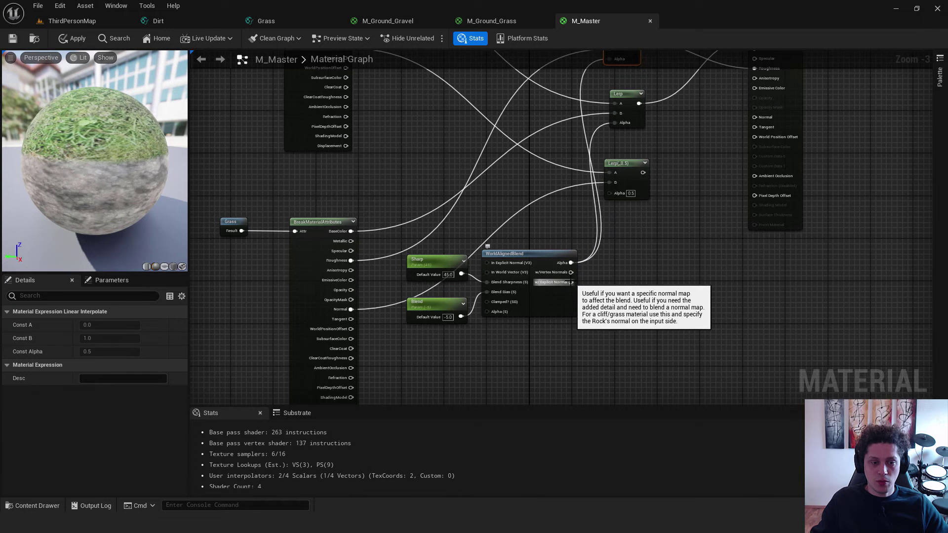
drag(571, 282, 646, 172)
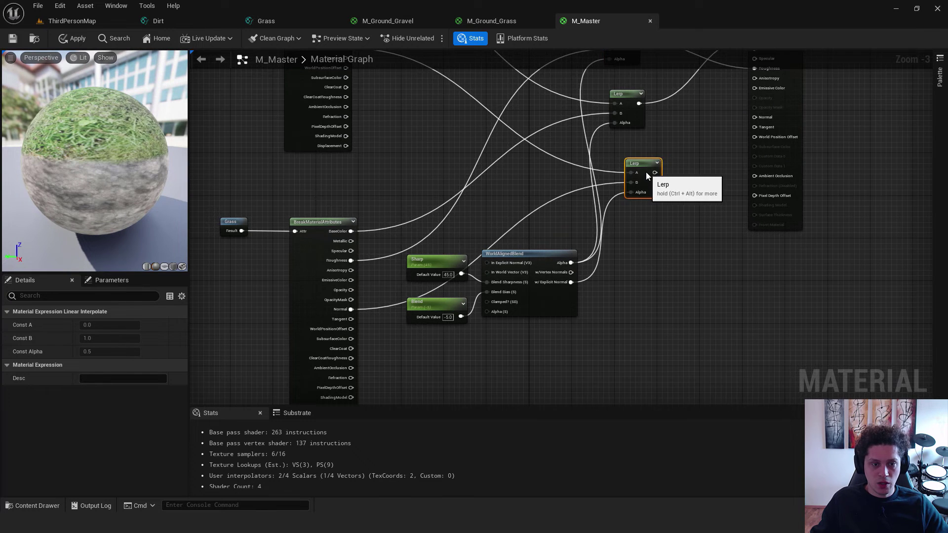
- Connect the normal Lerp's output to M_Master's Normal input, and apply and save the material
right_drag(679, 158, 564, 228)
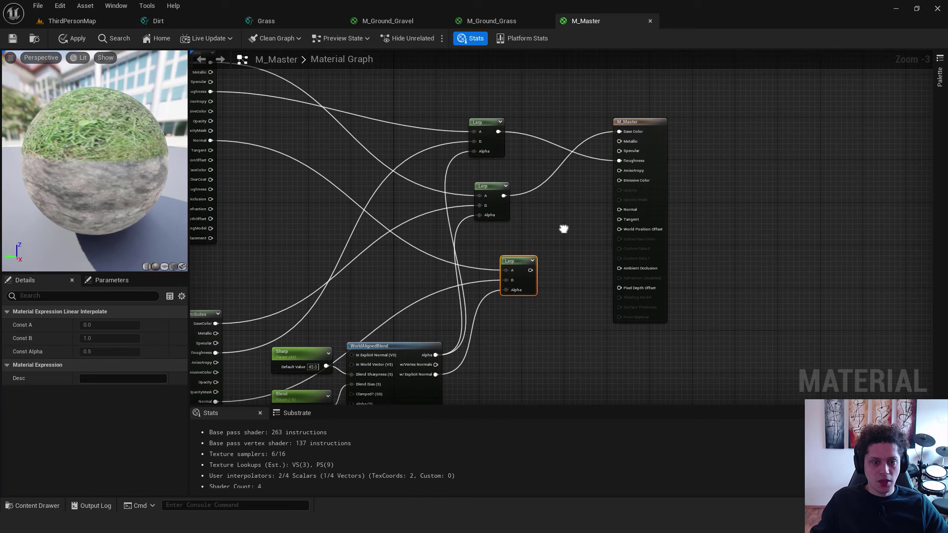
drag(530, 271, 619, 209)
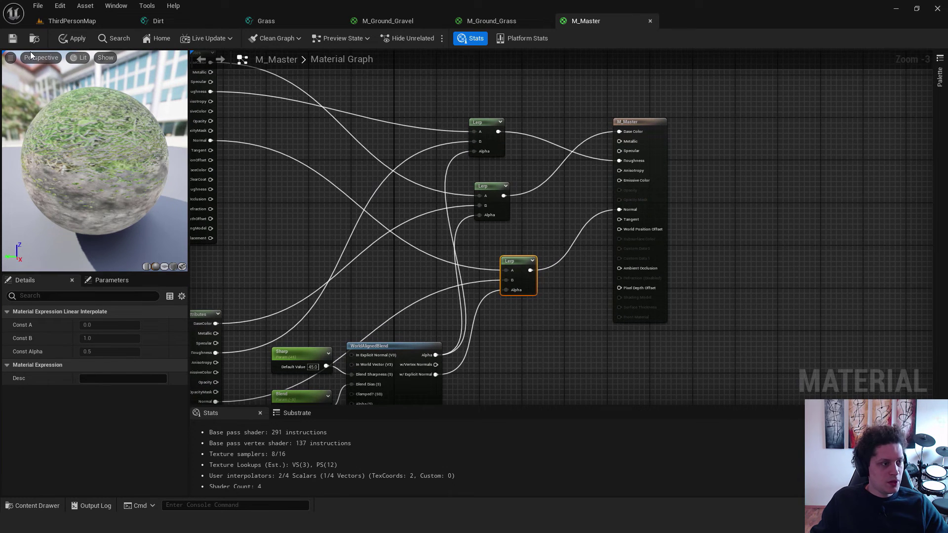
click(74, 38)
click(13, 38)
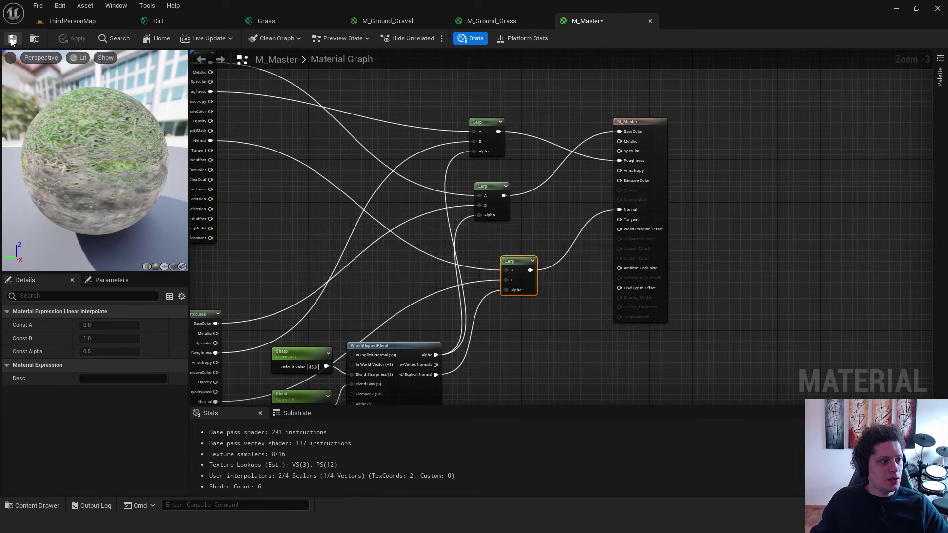
- Close the Dirt, Grass, M_Ground_Gravel and M_Ground_Grass editors, applying their pending changes
click(224, 22)
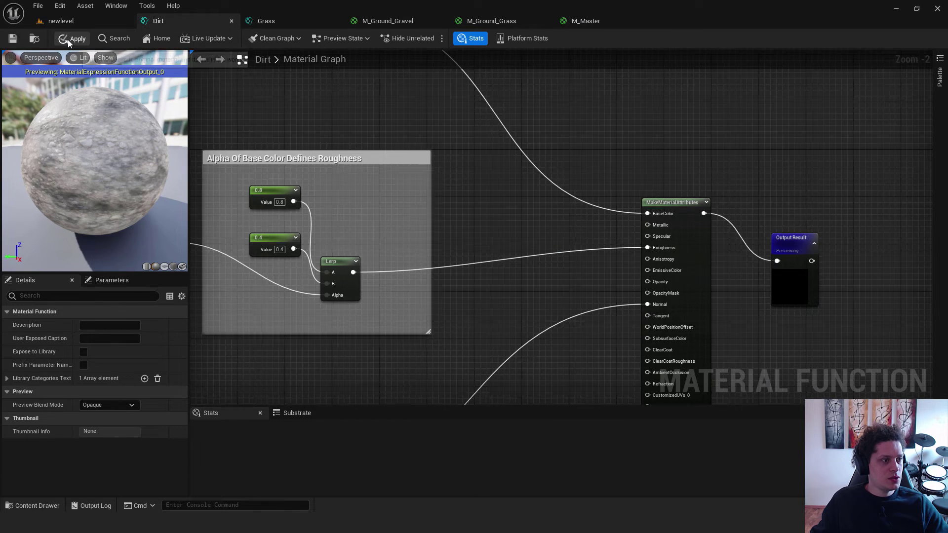
click(231, 21)
click(231, 20)
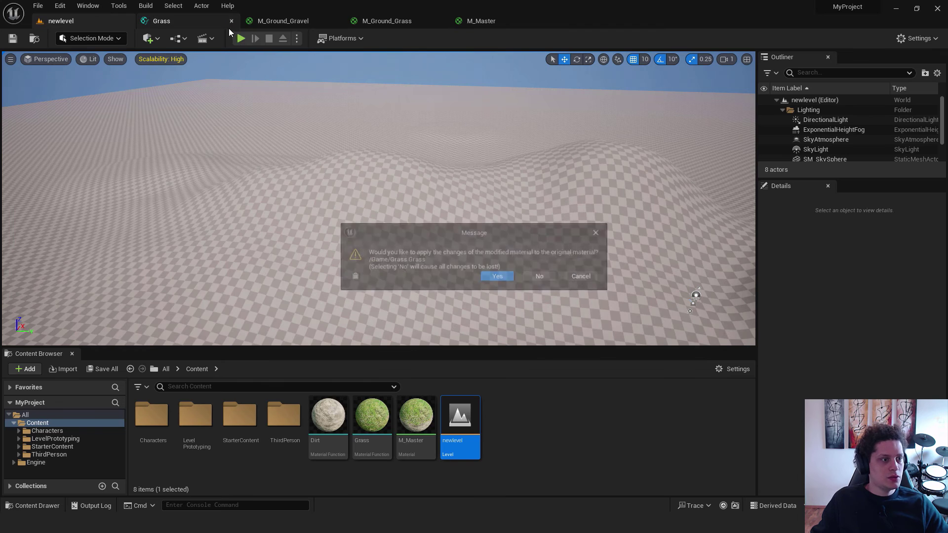
key(Return)
click(203, 20)
click(231, 20)
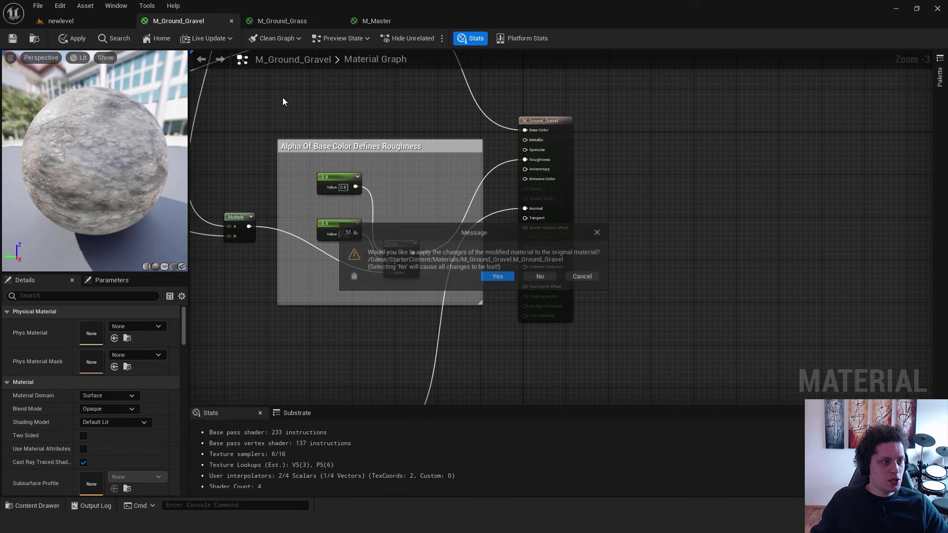
key(Return)
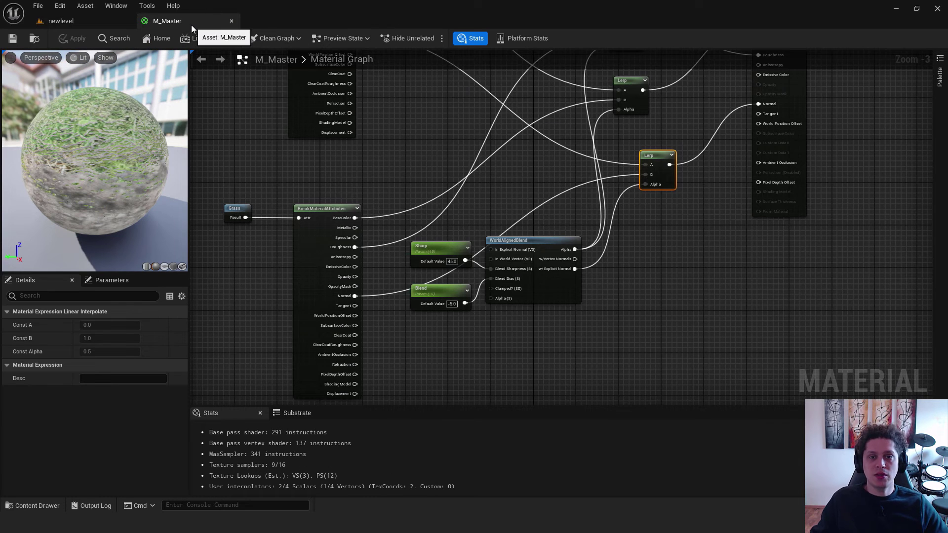
- Return to the newlevel level and save all modified assets
click(433, 296)
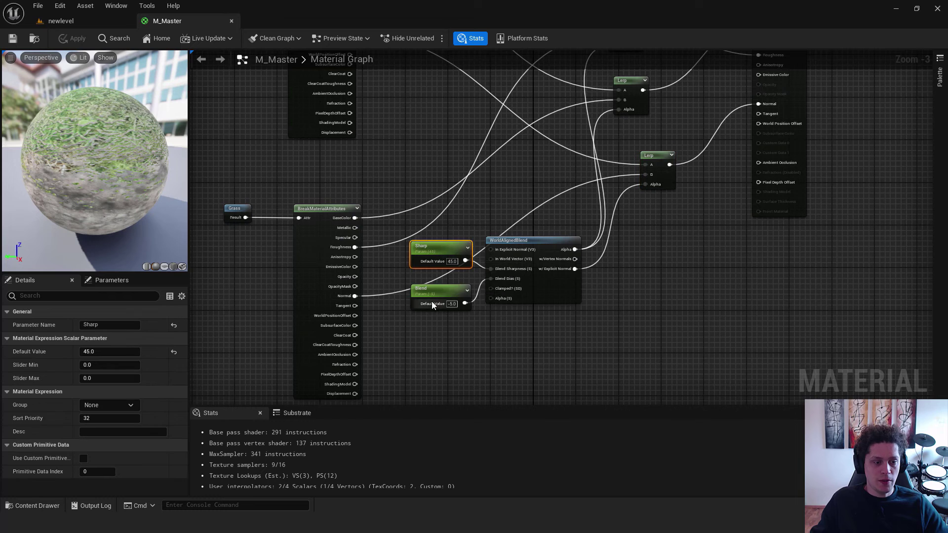
click(82, 20)
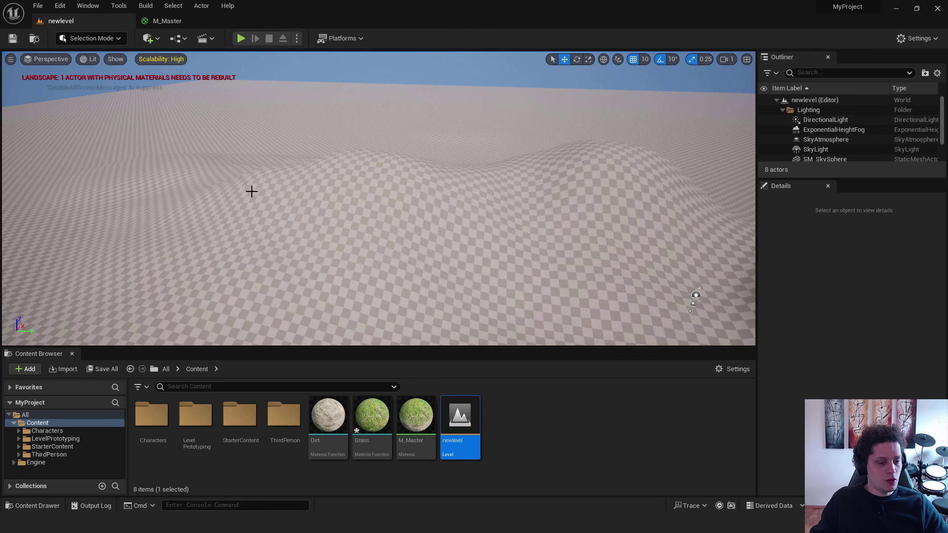
click(532, 452)
key(ctrl+shift+s)
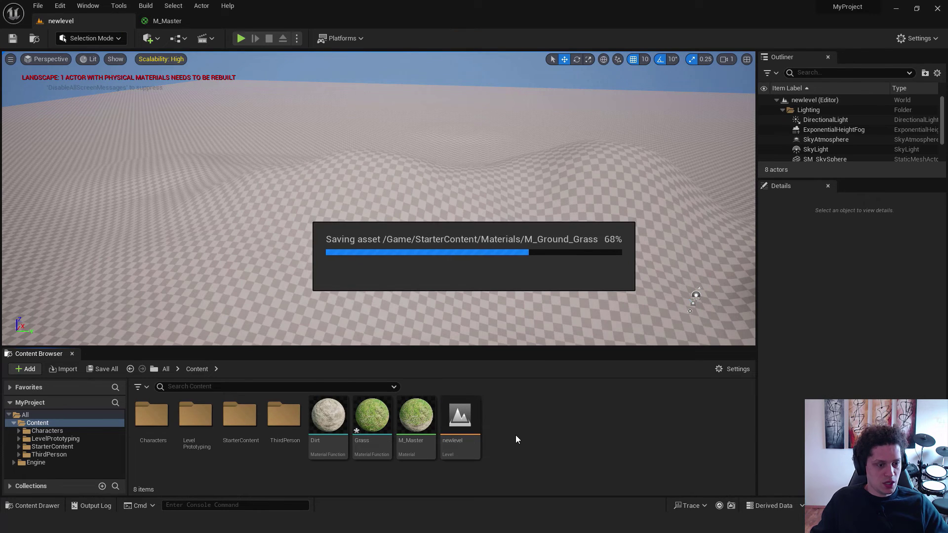
- Create a material instance of M_Master, keeping the default name M_Master_Inst
right_click(416, 419)
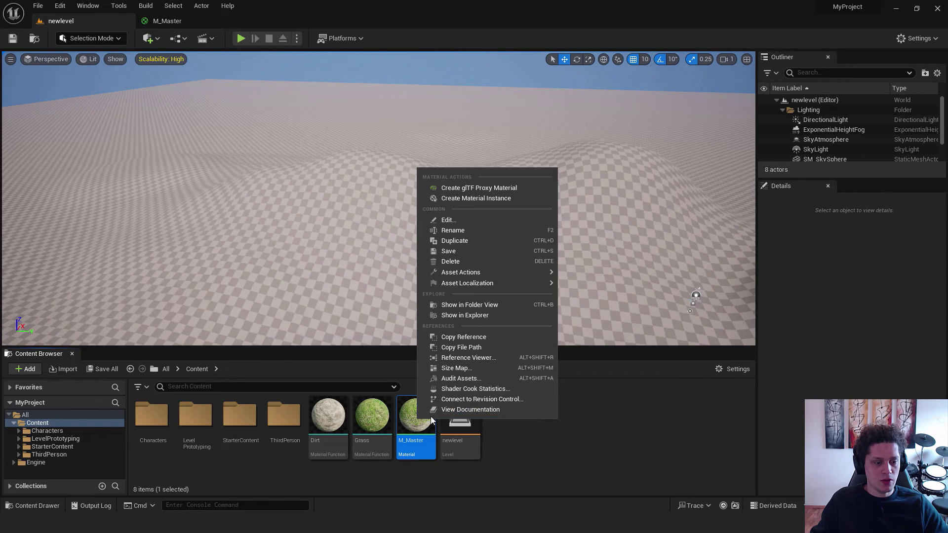
click(457, 198)
key(Return)
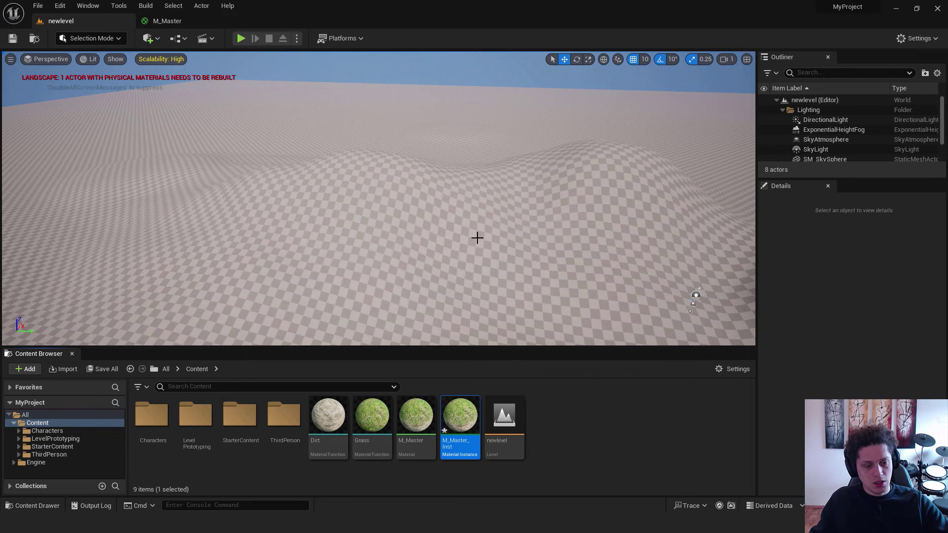
- Select the Landscape actor and assign M_Master_Inst as its Landscape Material
scroll(834, 134, down, 2)
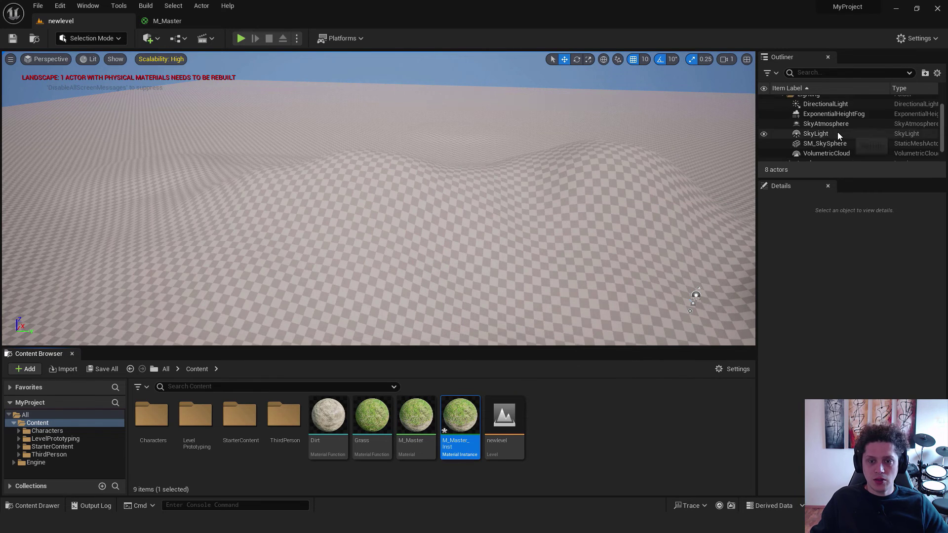
click(815, 147)
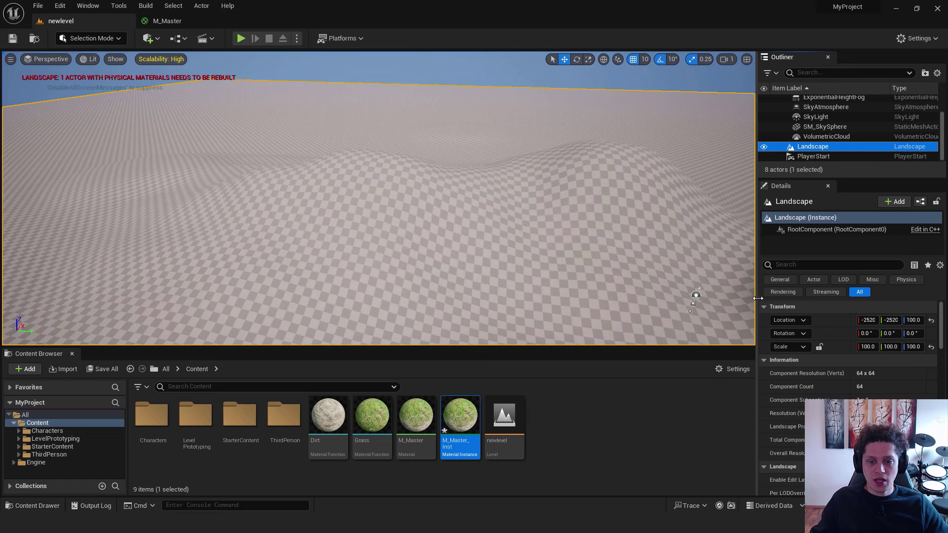
scroll(856, 391, down, 5)
scroll(857, 388, down, 5)
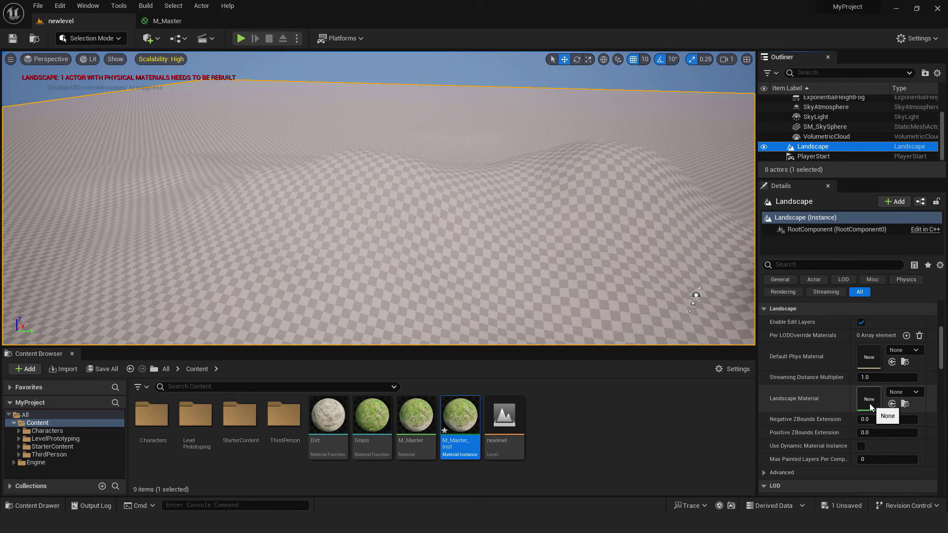
drag(459, 415, 865, 391)
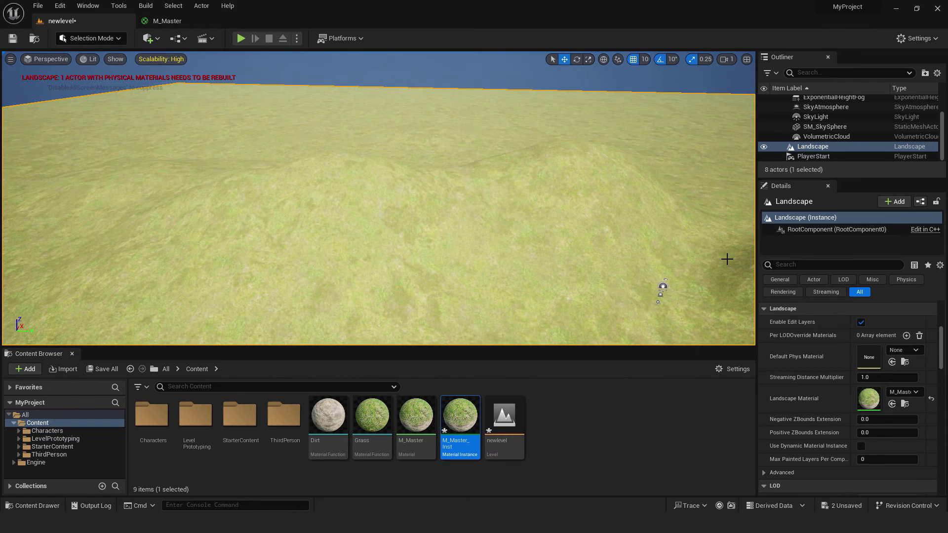
- Review the Sharp and Blend parameter nodes in the M_Master graph and return to the level
click(181, 16)
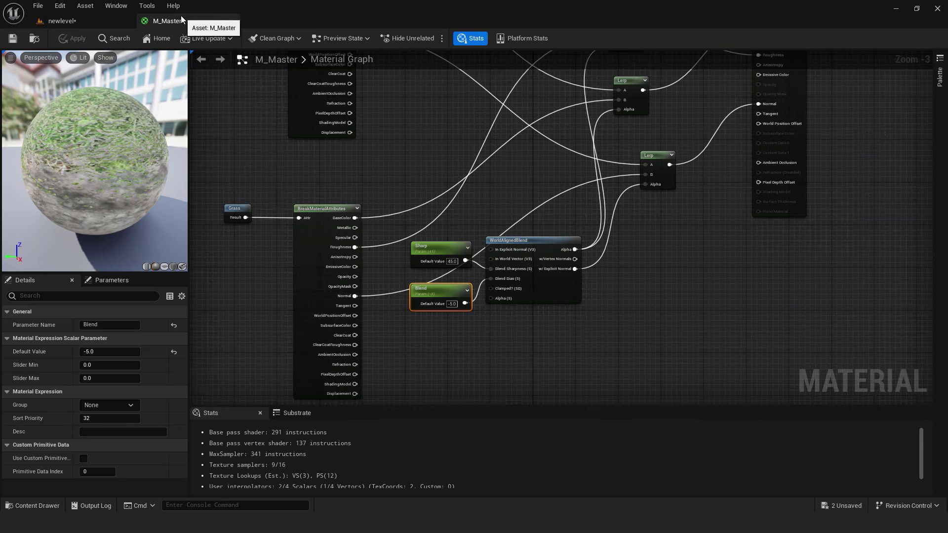
click(424, 256)
click(441, 291)
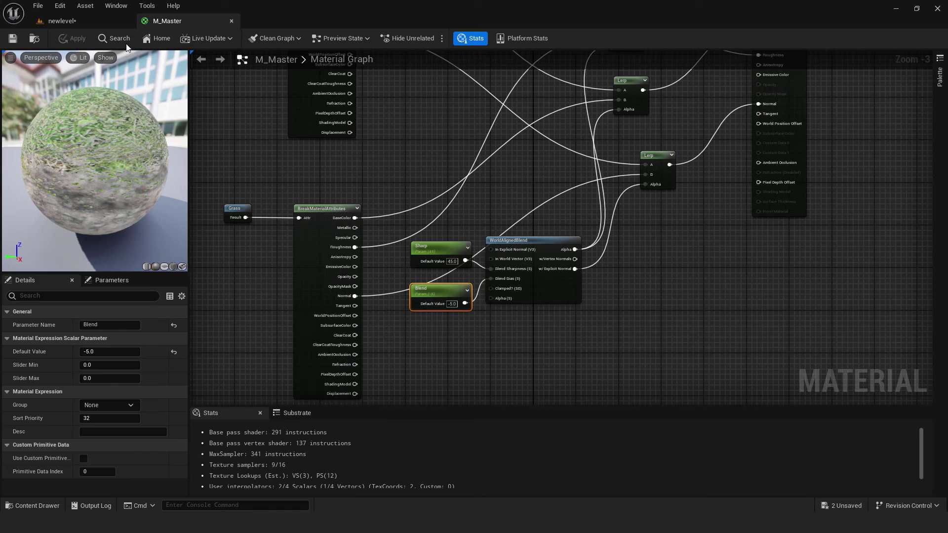
click(67, 25)
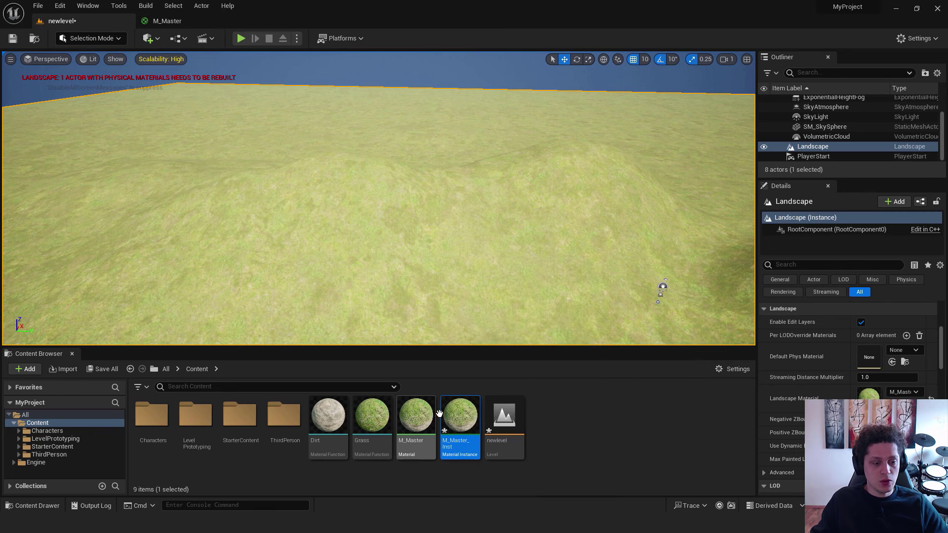
click(165, 23)
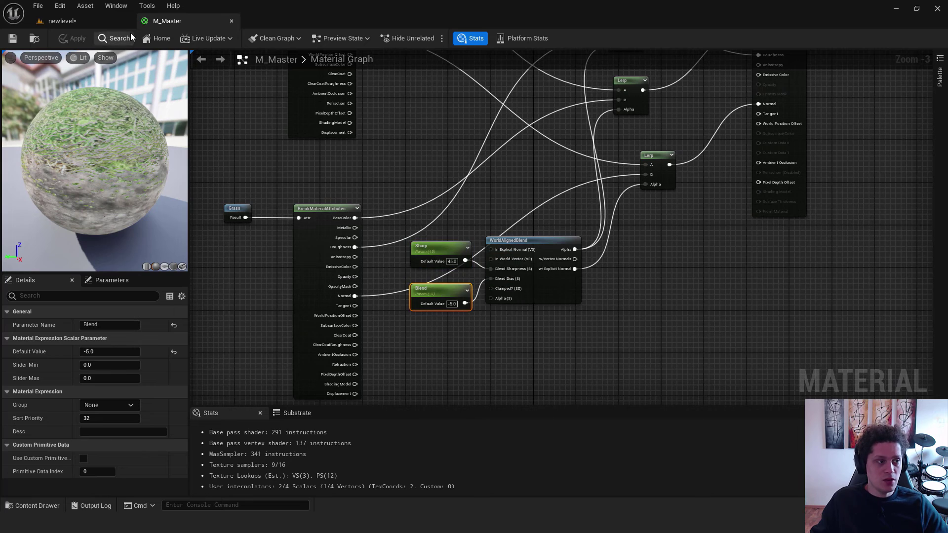
click(61, 20)
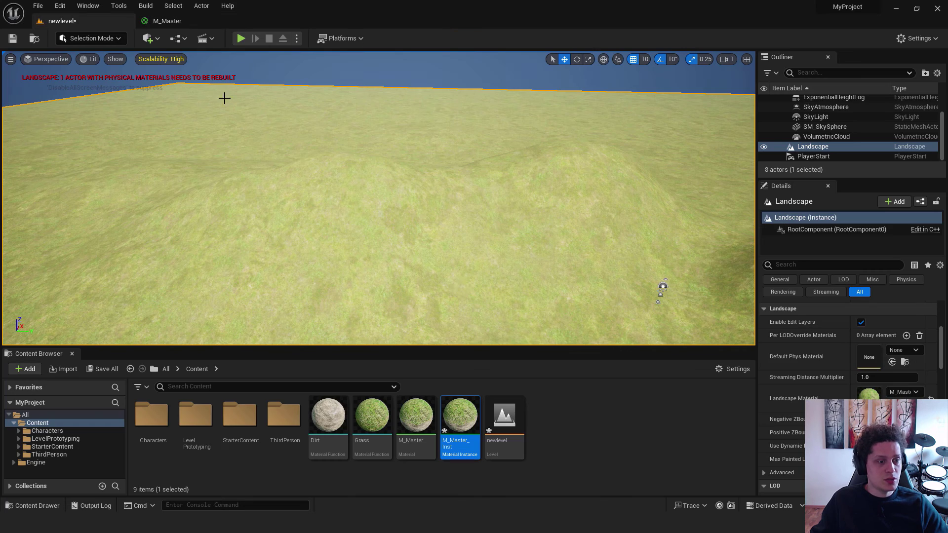
- Open M_Master_Inst, enable the Blend and Sharp parameter overrides, and close the M_Master editor
double_click(458, 417)
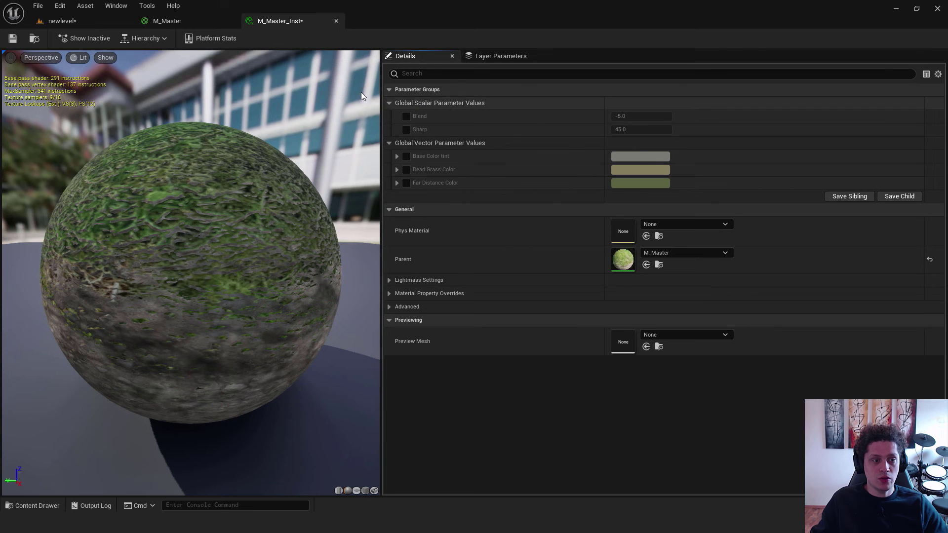
click(167, 20)
click(266, 21)
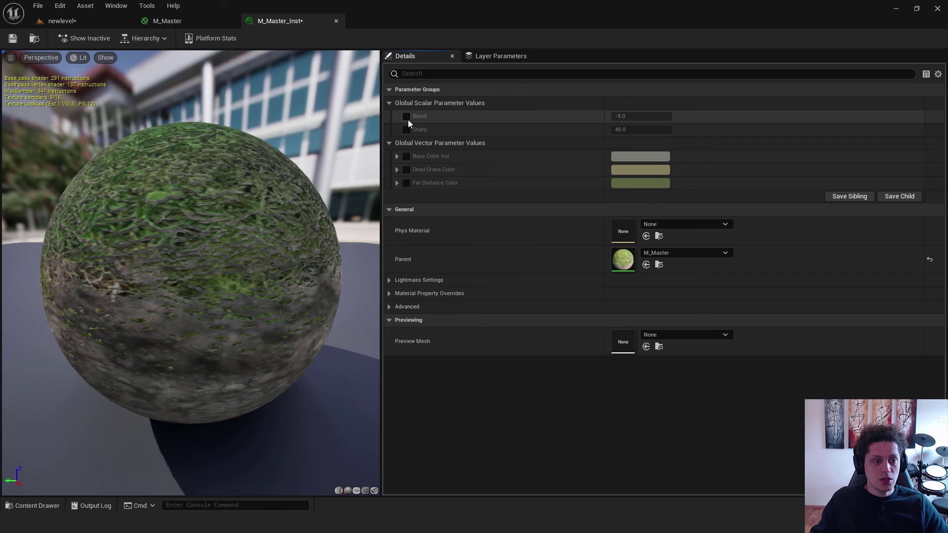
click(407, 118)
click(406, 130)
middle_click(168, 21)
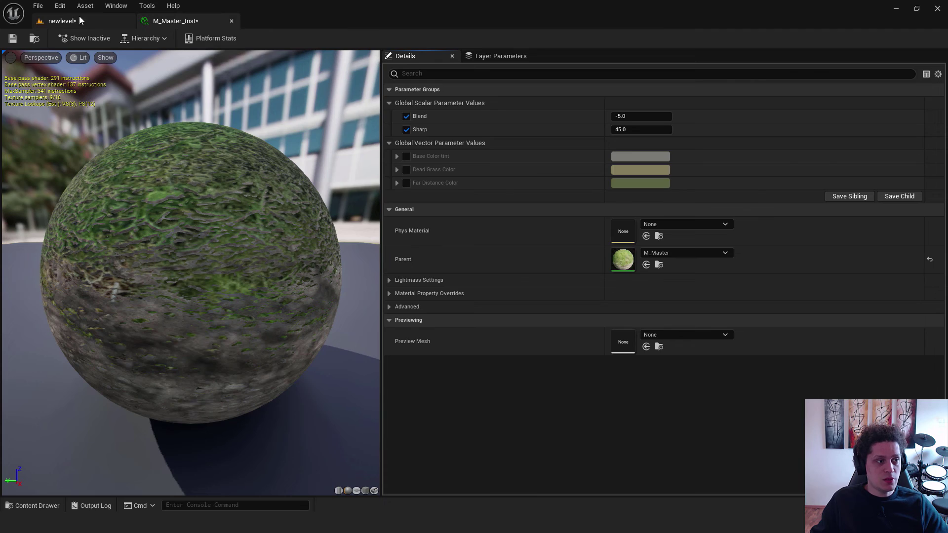
- Detach the M_Master_Inst editor into a floating window over the newlevel editor so the landscape stays in view
click(79, 20)
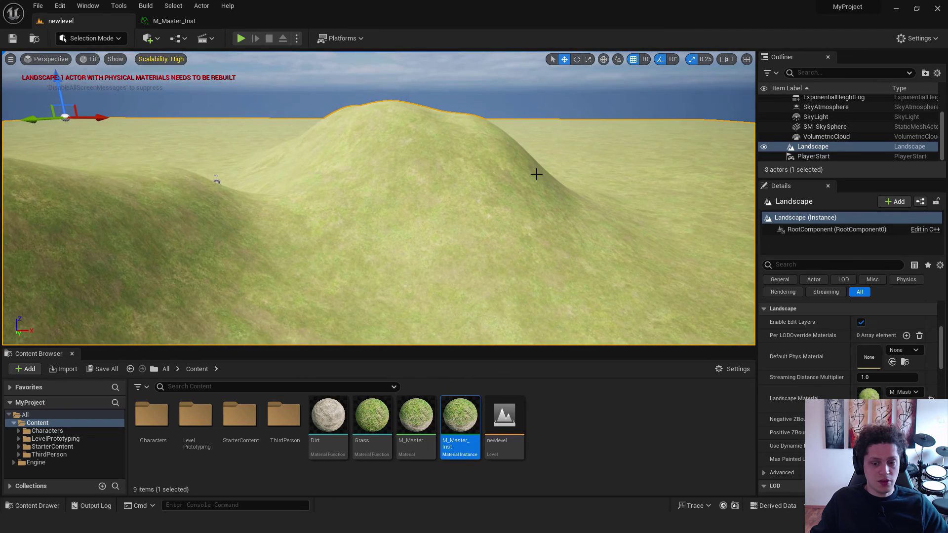
click(193, 21)
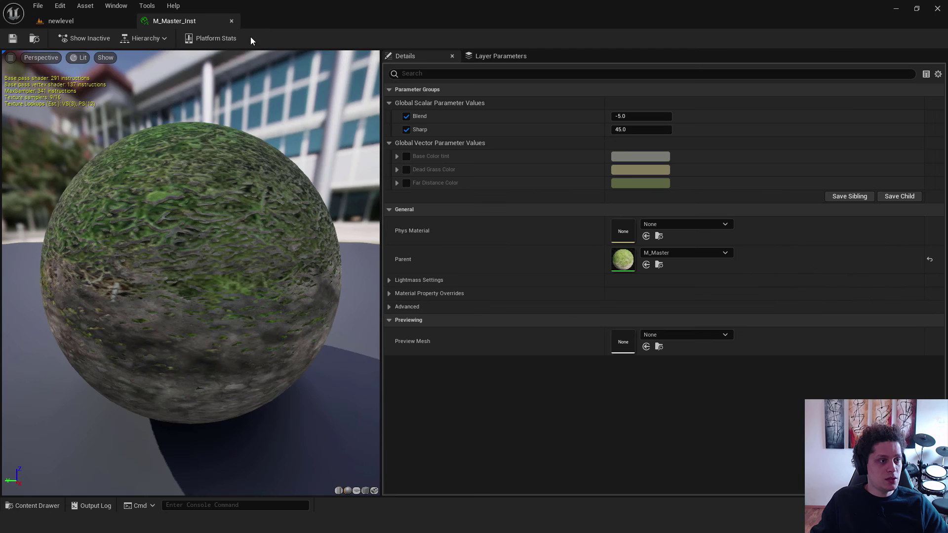
drag(179, 19, 560, 69)
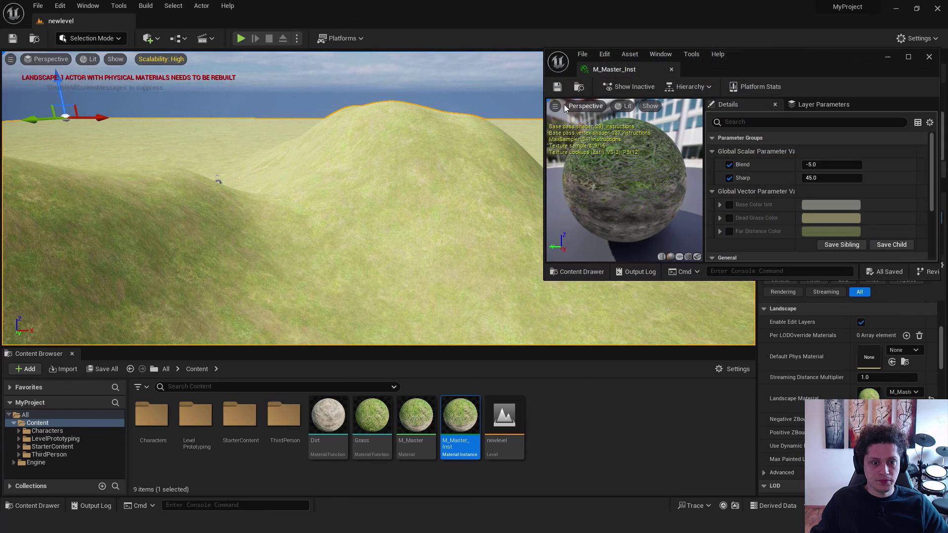
- Tune the slope blend in M_Master_Inst by setting Blend to about -18.13 and Sharp to about 45.88
mouse_move(820, 179)
mouse_down()
mouse_move(835, 177)
mouse_move(825, 178)
mouse_move(835, 165)
mouse_up()
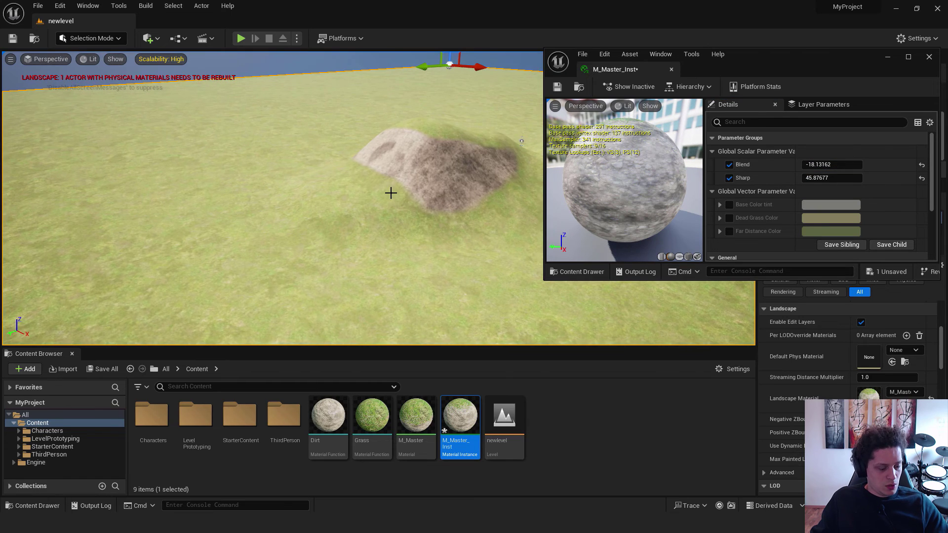
- Sculpt several tall, steep hills and smaller mounds into the landscape with the Sculpt tool at strength 0.3 and brush size 2048
key(shift+2)
mouse_move(403, 178)
mouse_down()
mouse_move(393, 165)
mouse_move(290, 163)
mouse_move(352, 194)
mouse_up()
right_drag(351, 194, 417, 189)
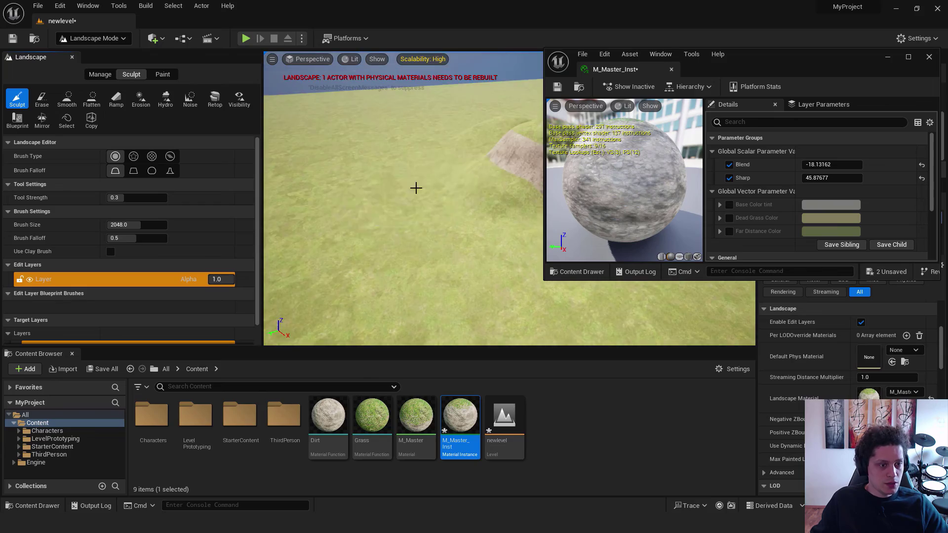
drag(417, 188, 452, 178)
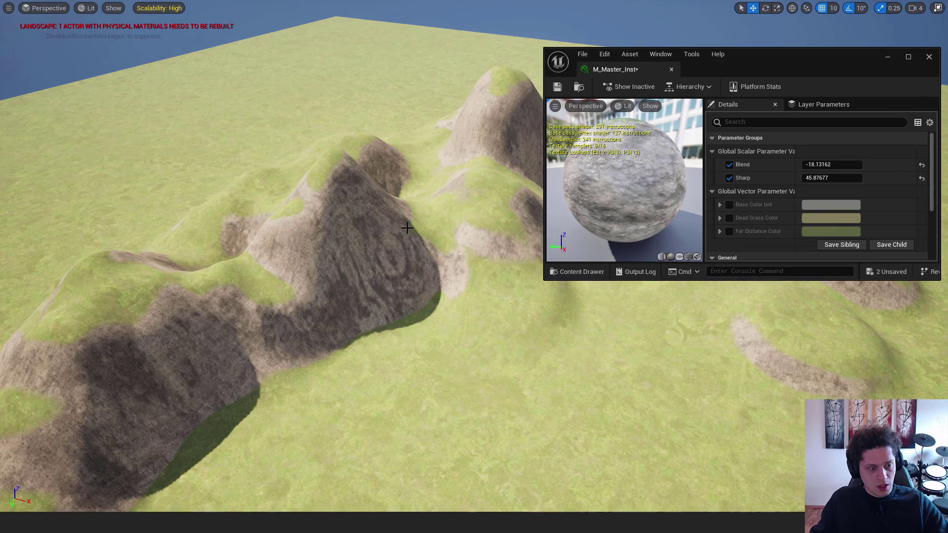
right_drag(406, 226, 459, 210)
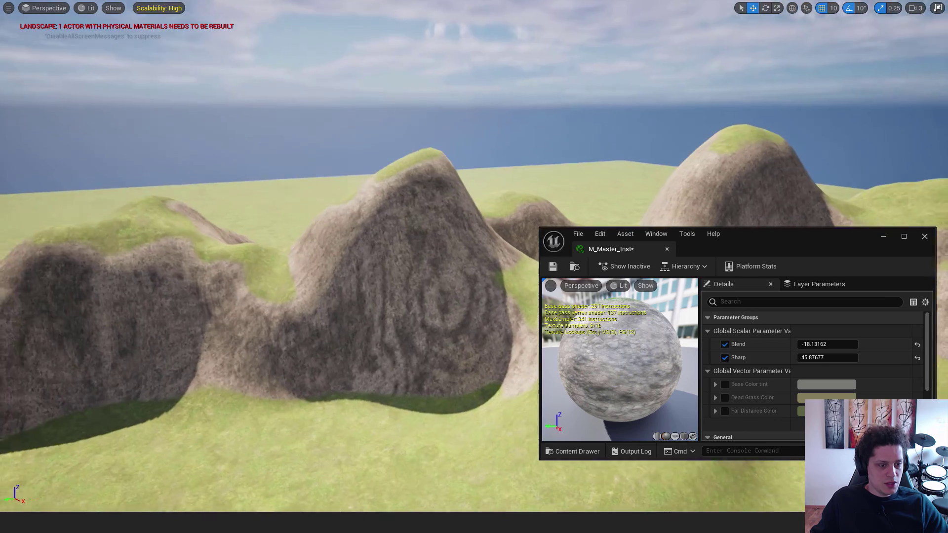
right_drag(346, 247, 336, 292)
right_drag(417, 186, 417, 187)
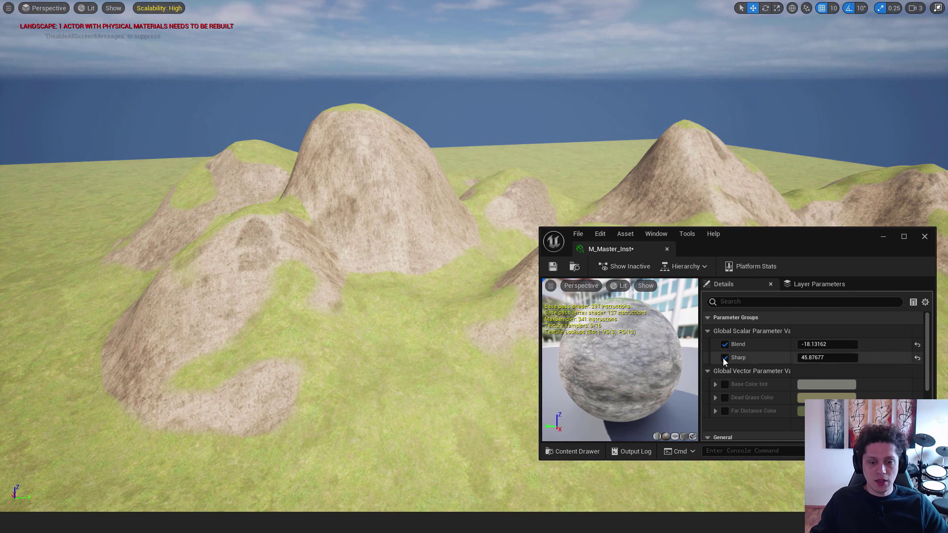
- Refine the slope blend on the hills in M_Master_Inst by setting Blend to about -16.30 and Sharp to about 45.40
drag(814, 347, 824, 346)
right_drag(593, 197, 553, 205)
key(w)
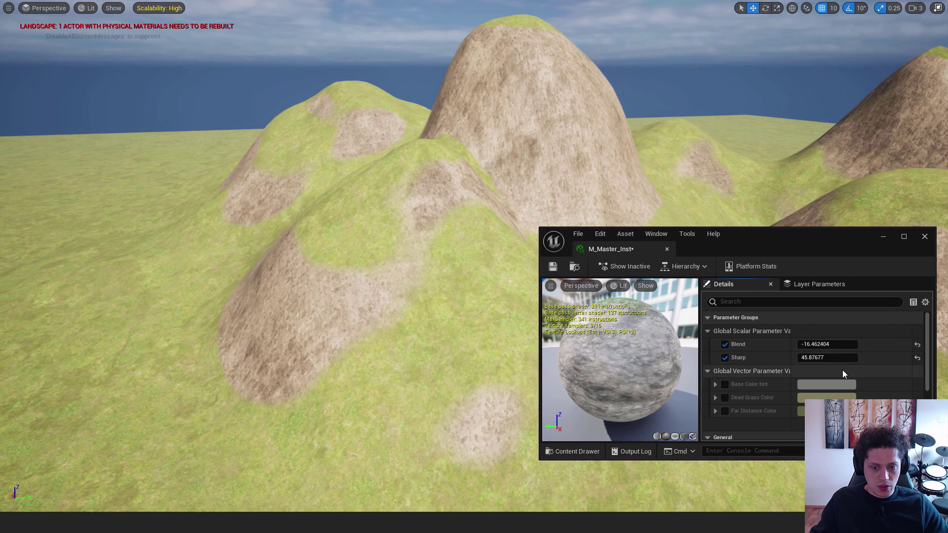
mouse_move(838, 359)
mouse_down()
mouse_move(815, 358)
mouse_move(837, 358)
mouse_up()
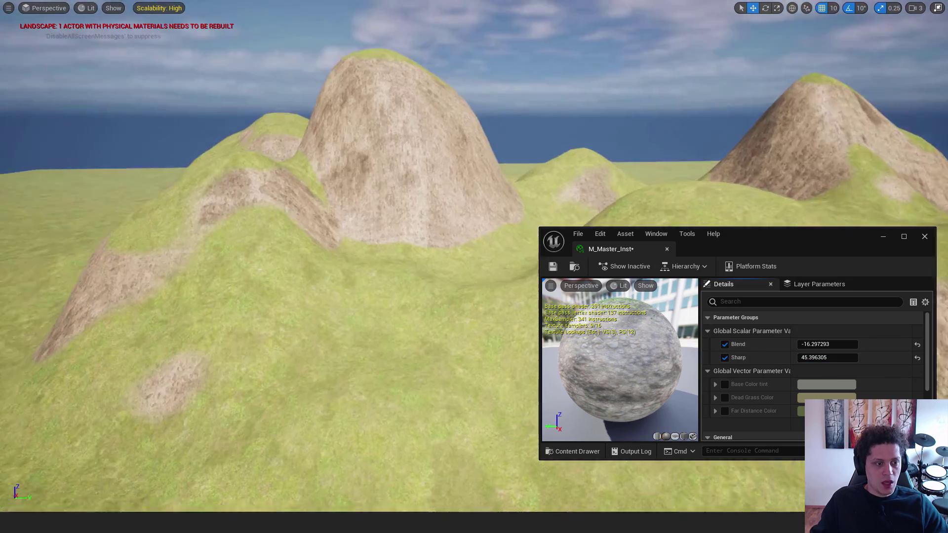
right_drag(360, 276, 425, 291)
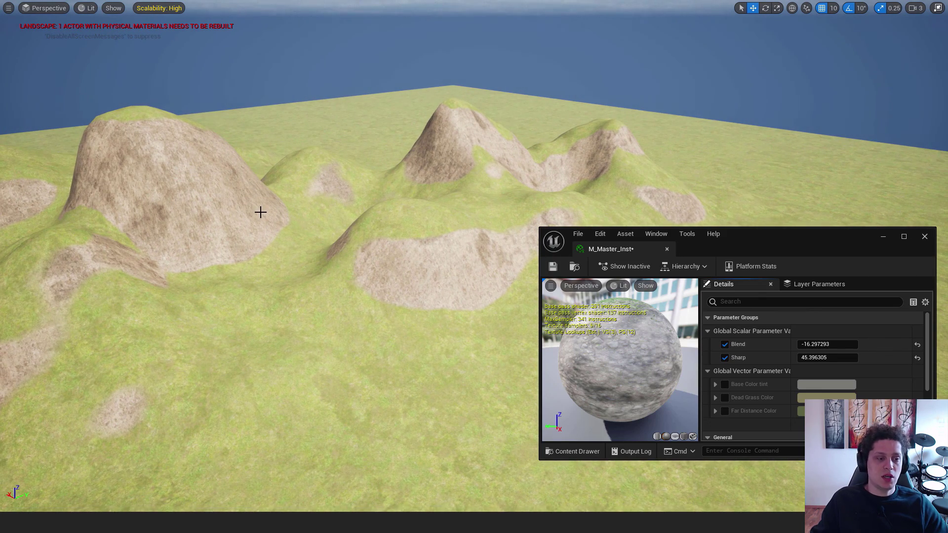
- Close the M_Master_Inst editor and play the level from a spot among the hills, running the character around to inspect the terrain
click(925, 239)
right_drag(499, 296, 468, 269)
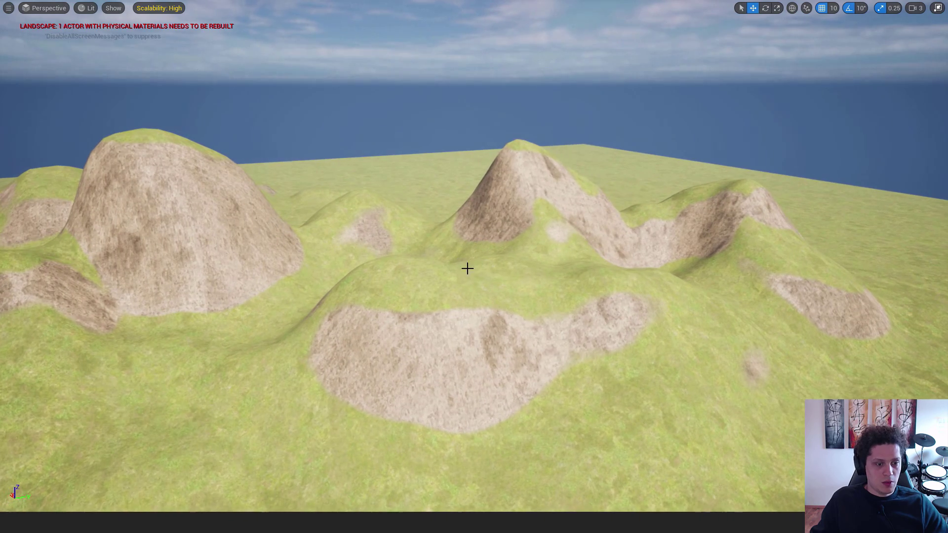
right_click(570, 295)
click(567, 271)
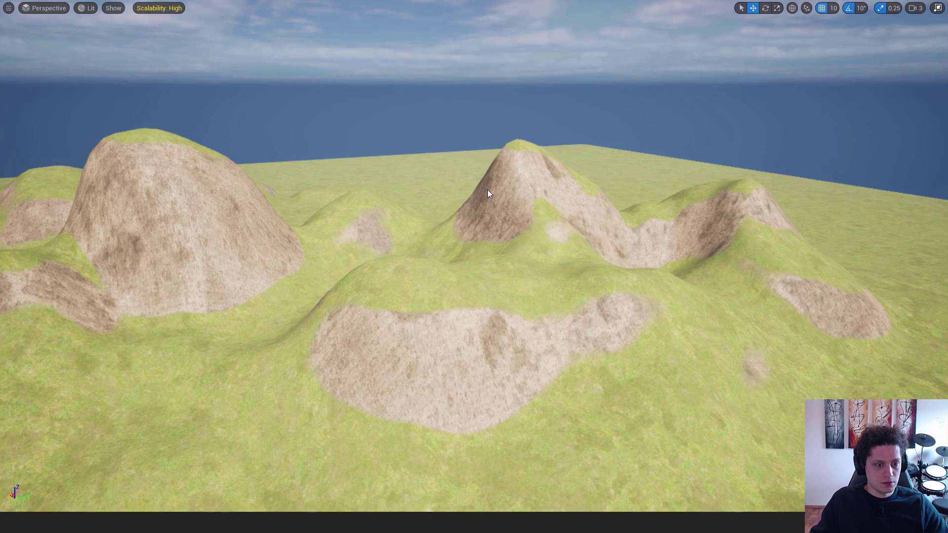
key(w)
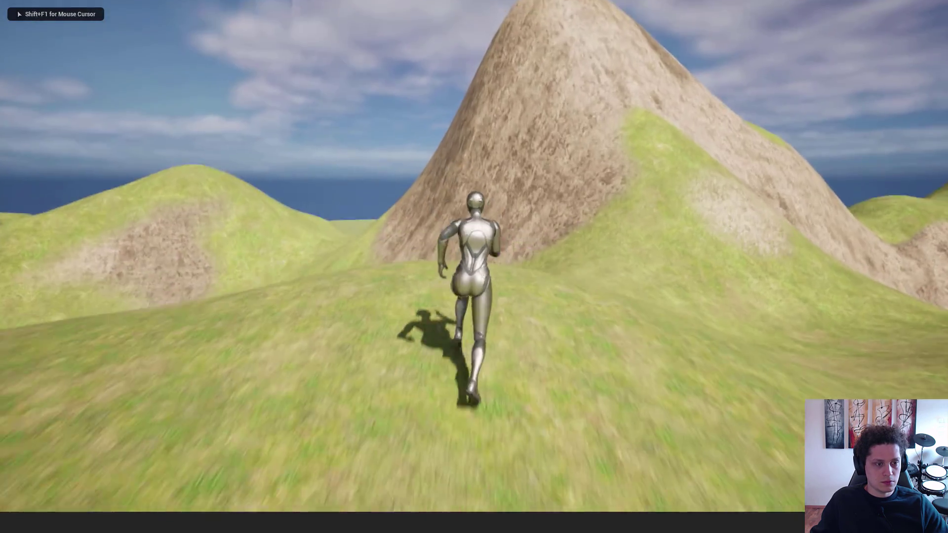
key(s)
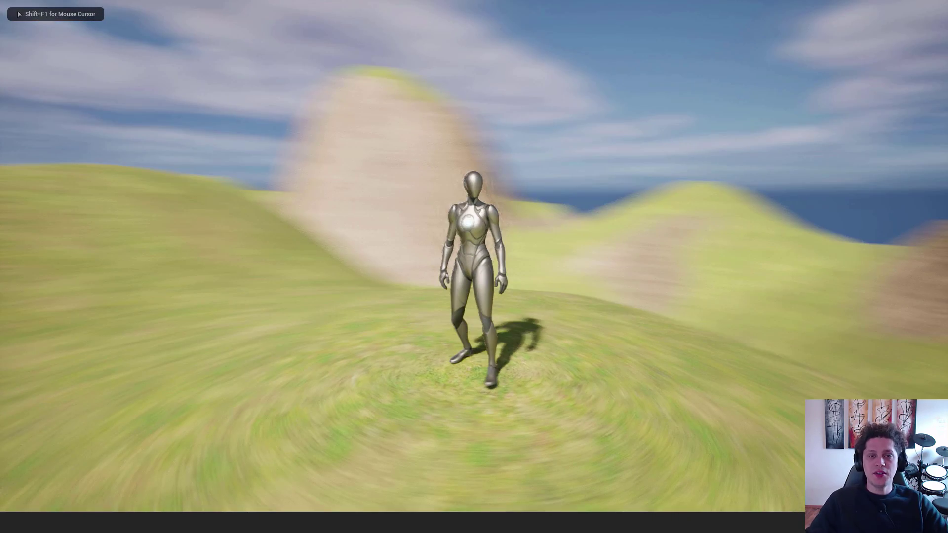